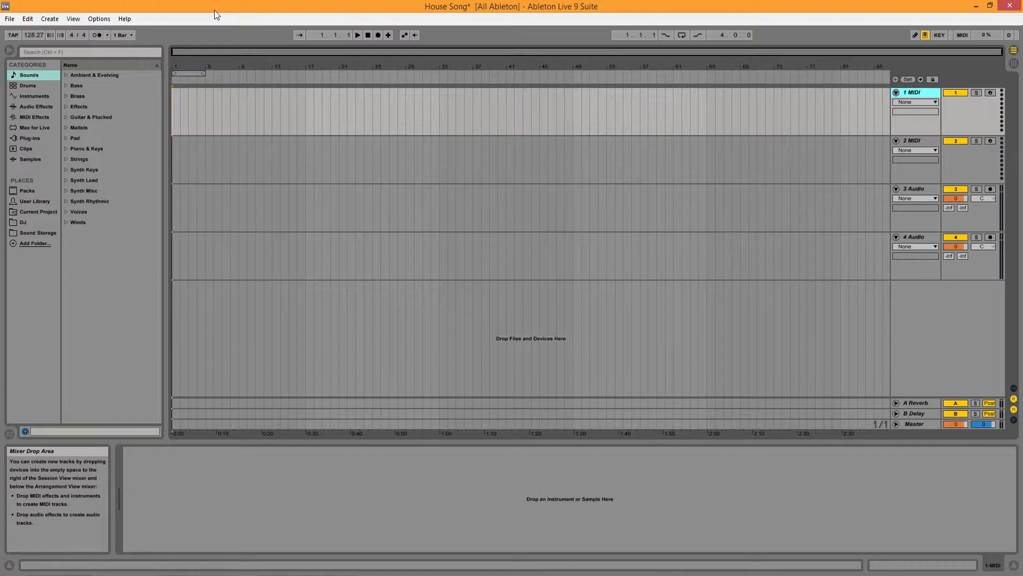
# Step: Preview the Kit-Core 606, 707 and 808 drum kits, and load an empty Drum Rack onto the first MIDI track
pyautogui.click(915, 141)
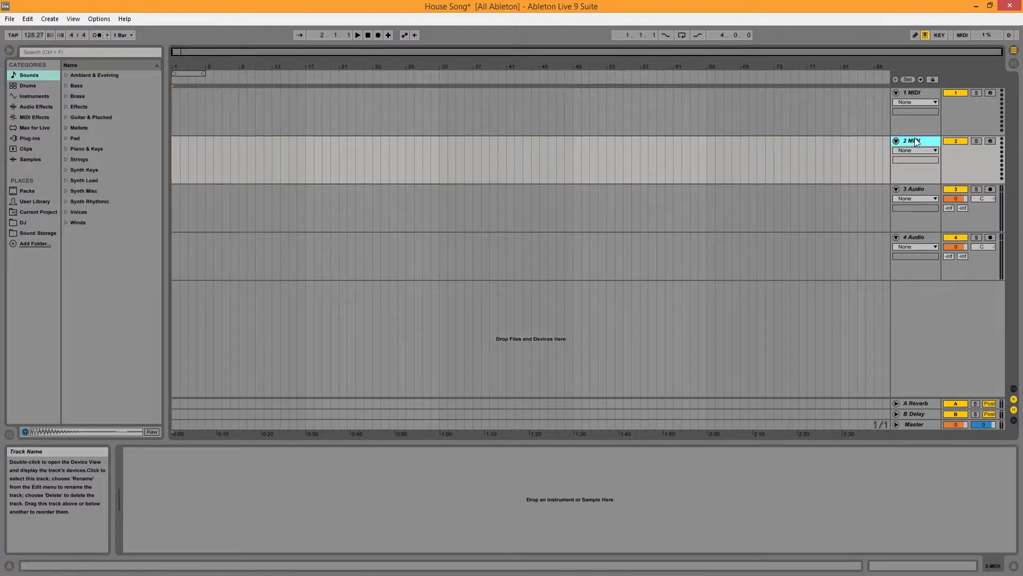
pyautogui.press('Up')
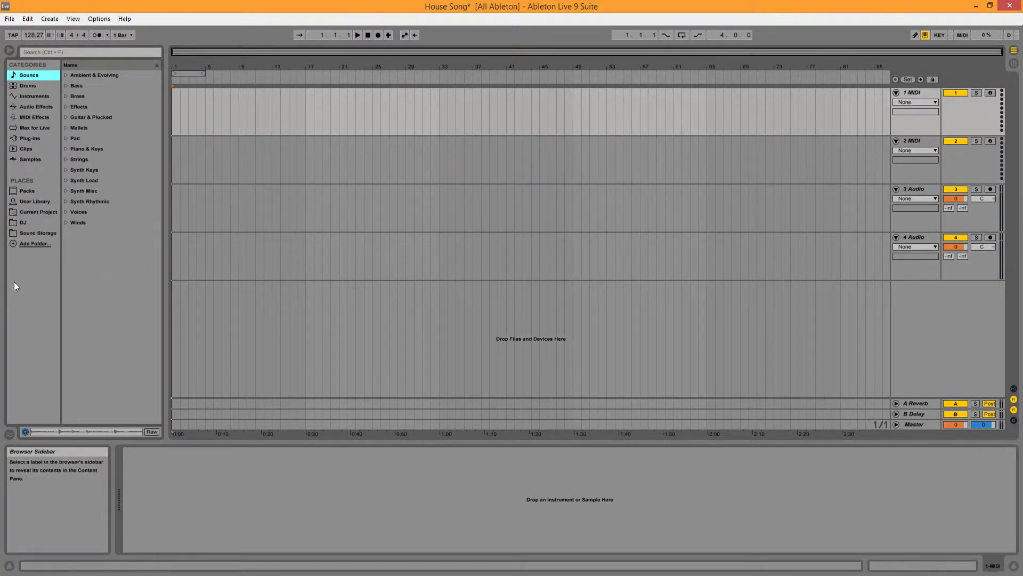
pyautogui.click(37, 86)
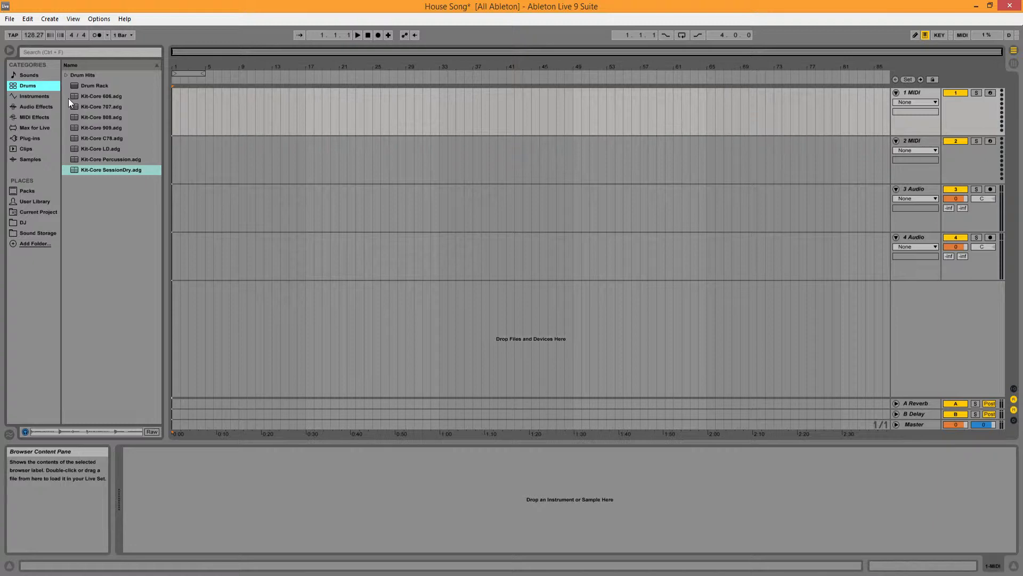
pyautogui.click(117, 97)
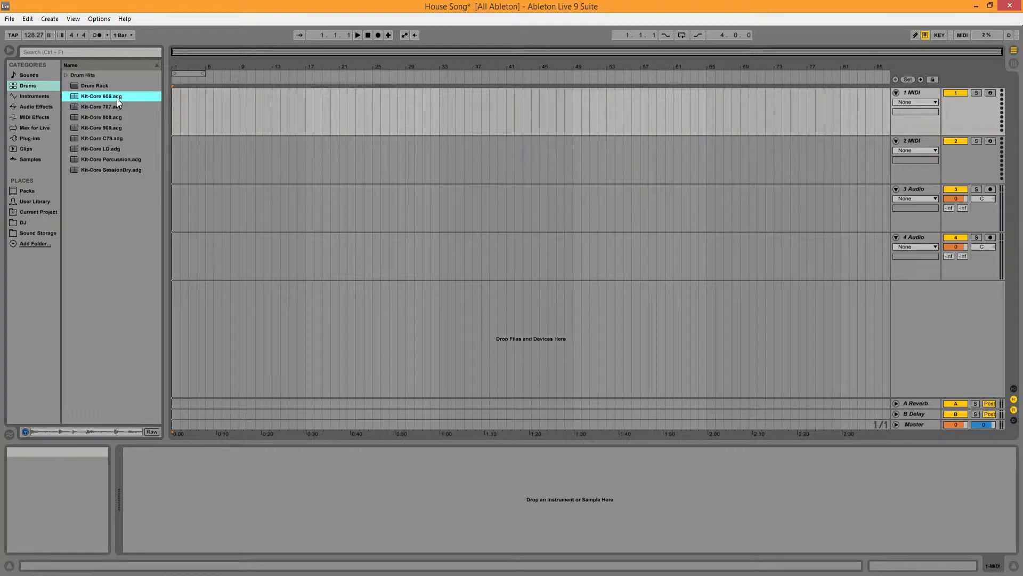
pyautogui.click(124, 109)
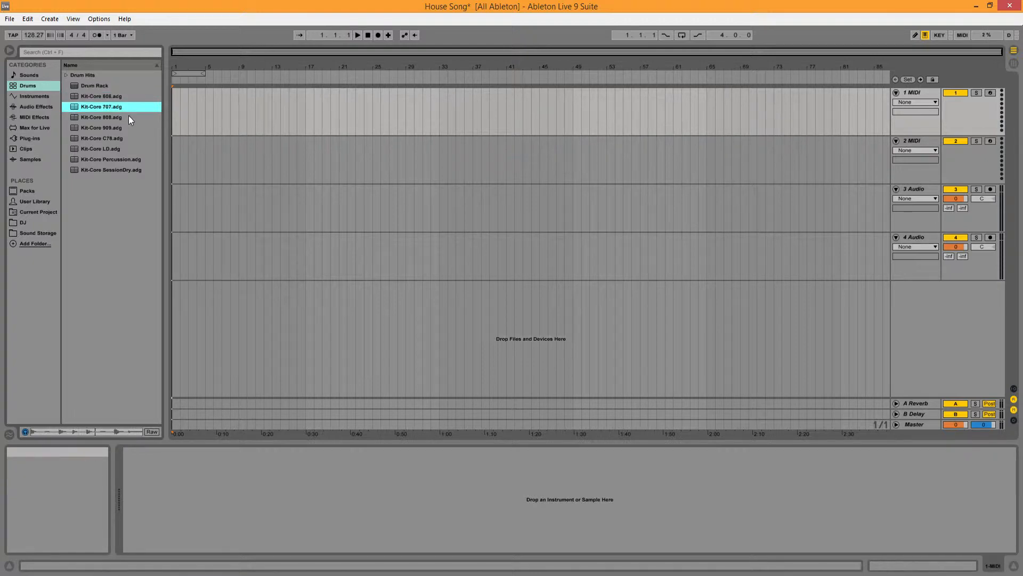
pyautogui.click(129, 117)
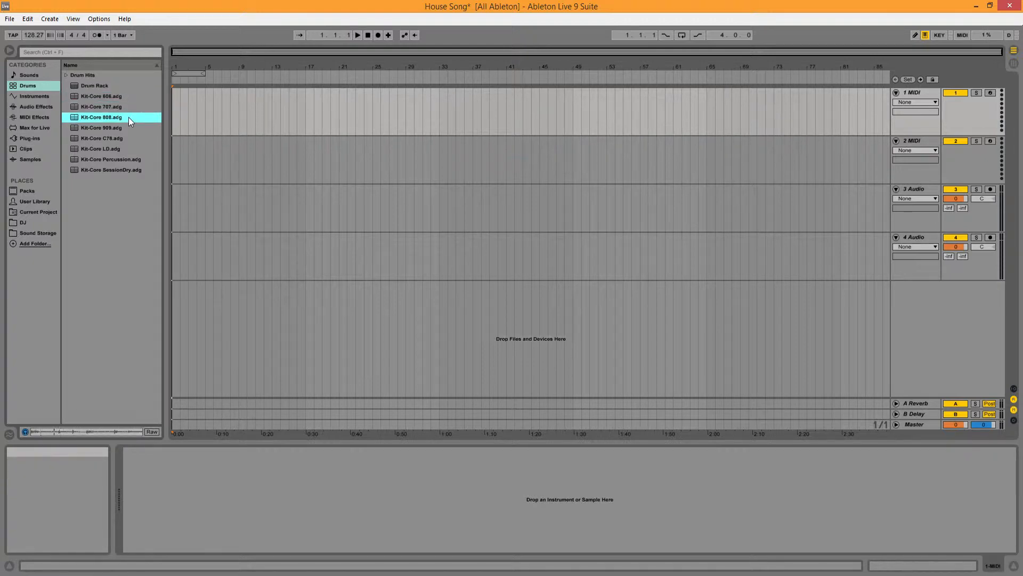
pyautogui.click(26, 309)
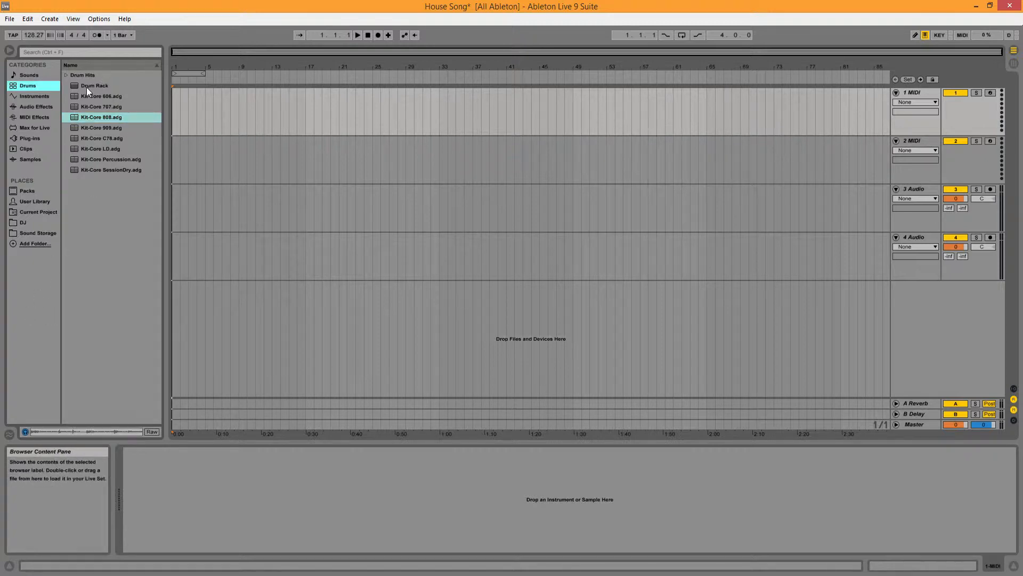
pyautogui.moveTo(86, 88); pyautogui.dragTo(209, 112)
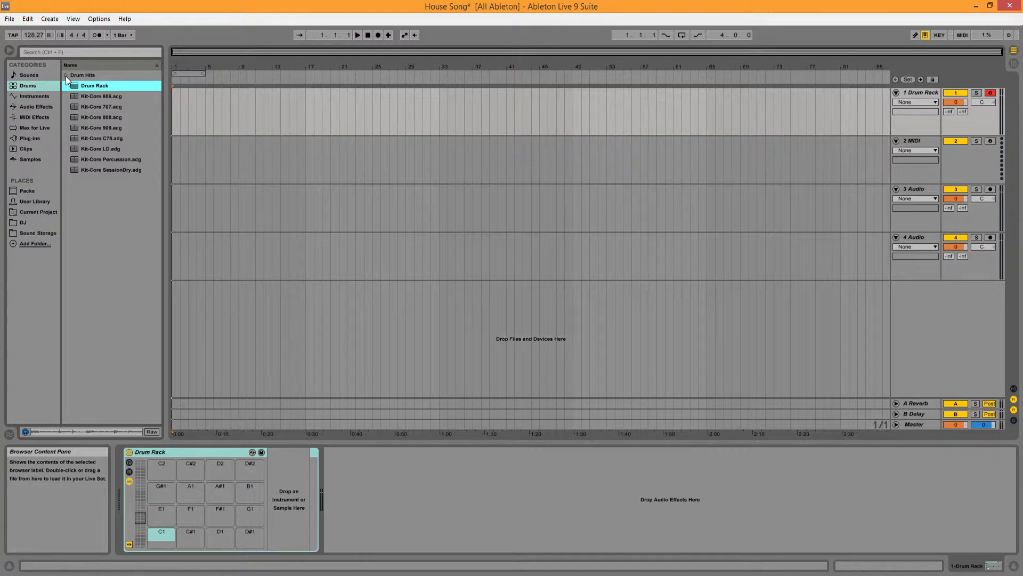
# Step: Search the sample library for "kick"
pyautogui.click(29, 76)
pyautogui.click(35, 158)
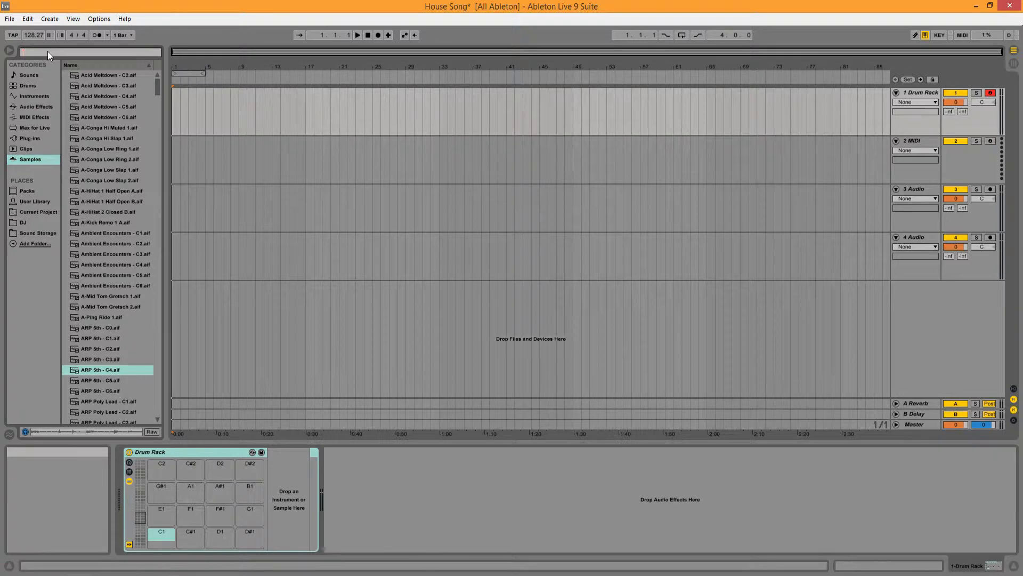
pyautogui.write('kick')
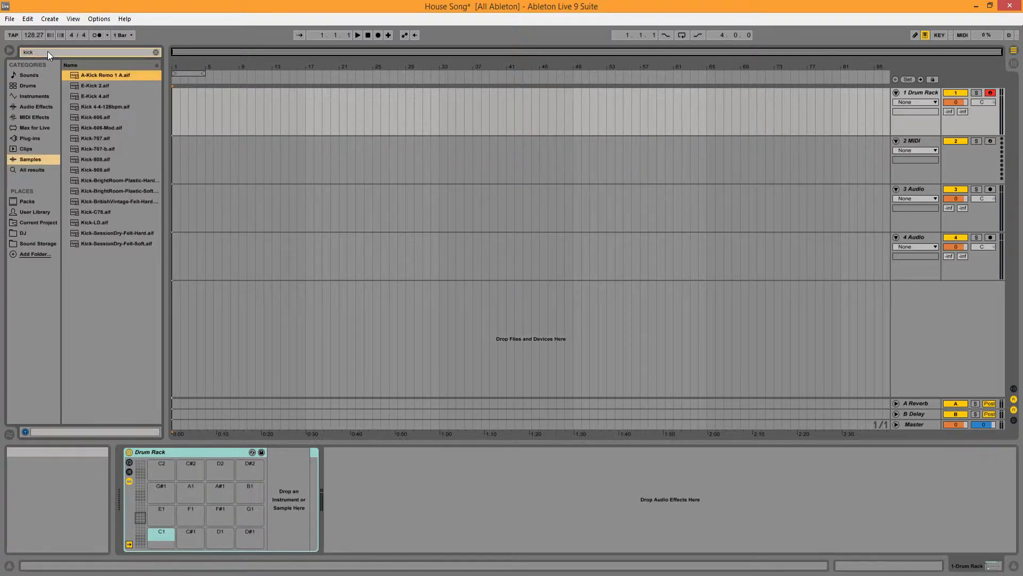
# Step: Audition the kick samples up to Kick-909, then load Kick-808 onto the Drum Rack's C2 pad and play it
pyautogui.press('Down')
pyautogui.press('Down')
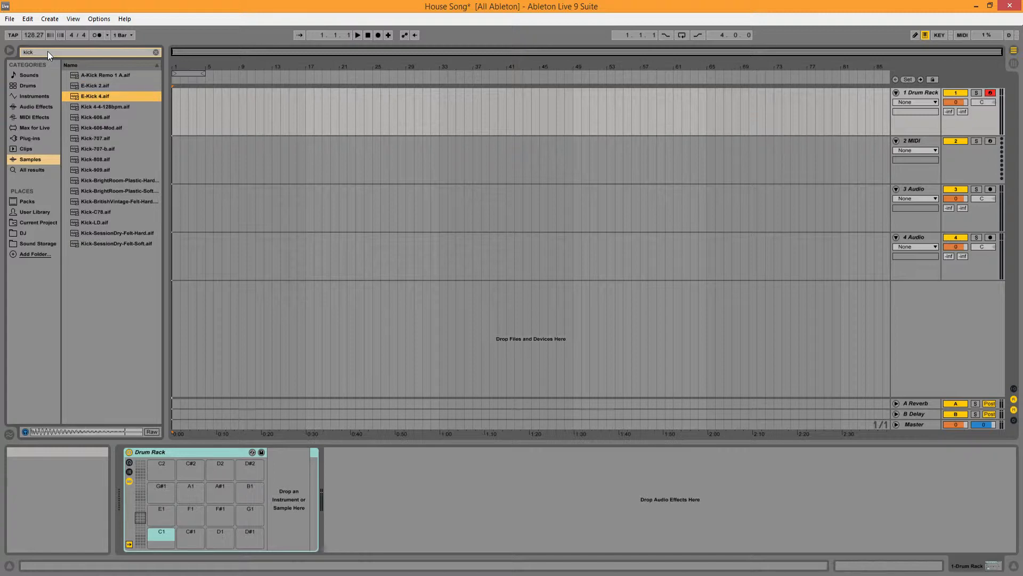
pyautogui.press('Down')
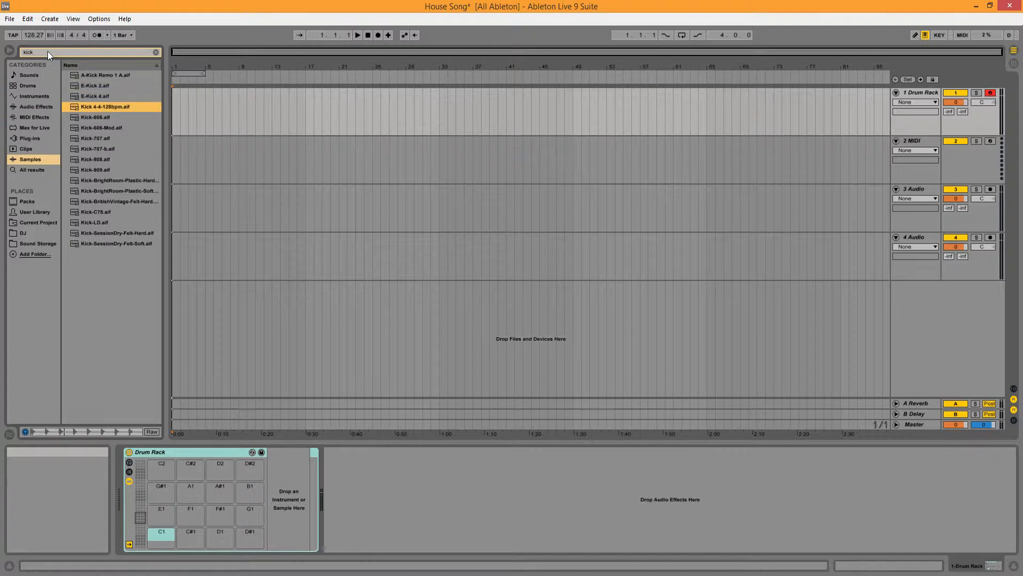
pyautogui.press('Down')
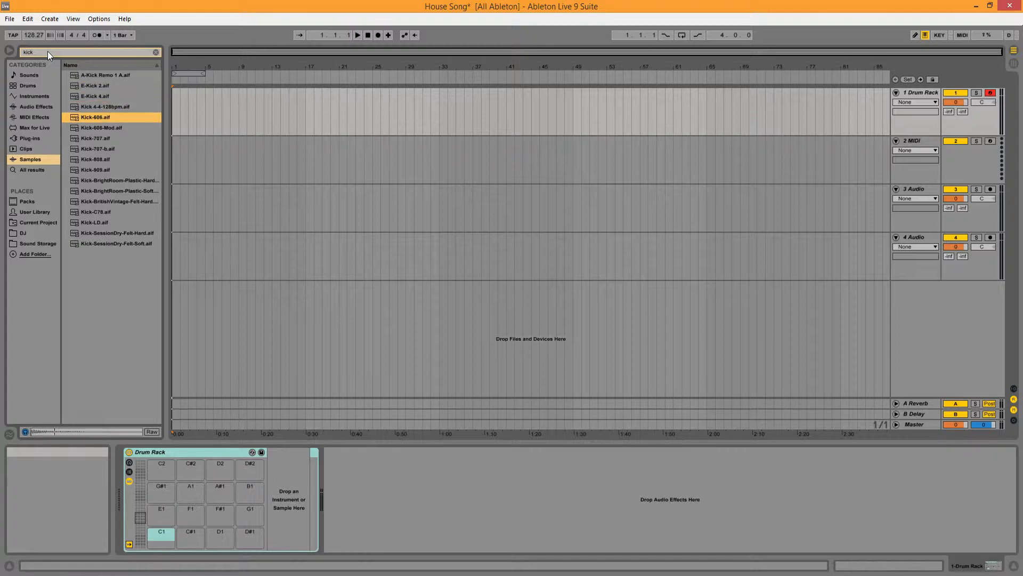
pyautogui.press('Down')
pyautogui.press('Up')
pyautogui.press('Down')
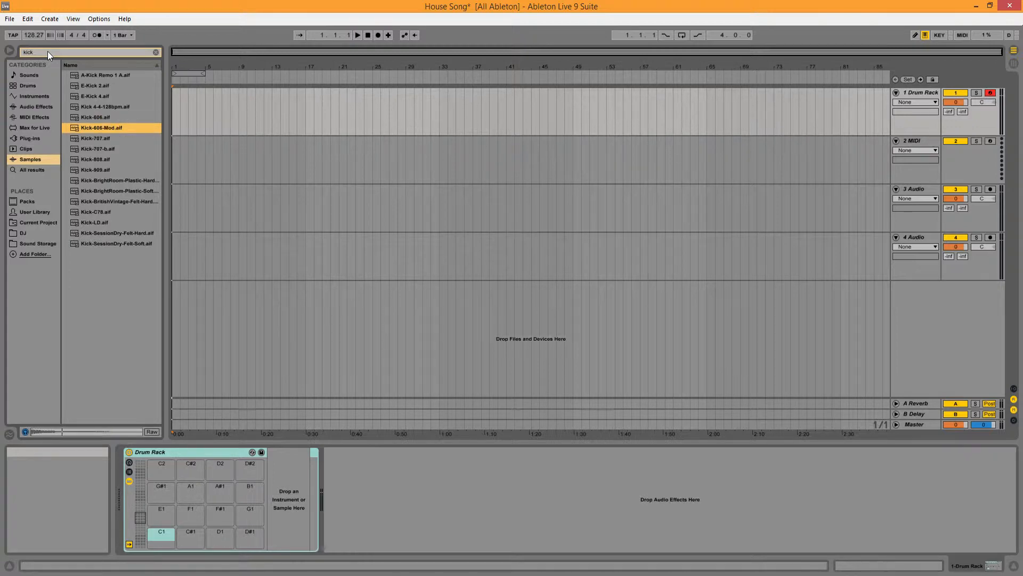
pyautogui.press('Down')
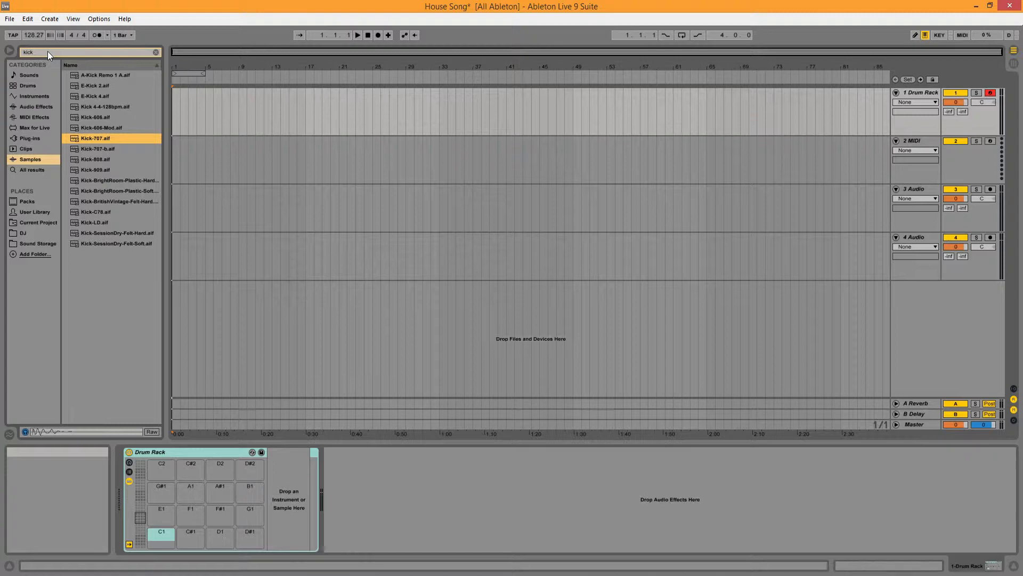
pyautogui.press('Down')
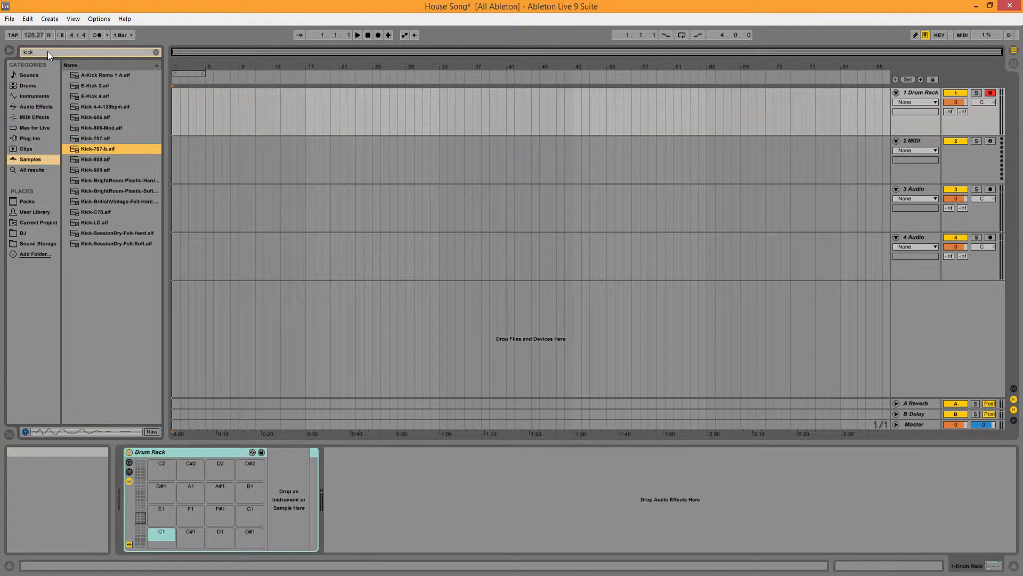
pyautogui.press('Down')
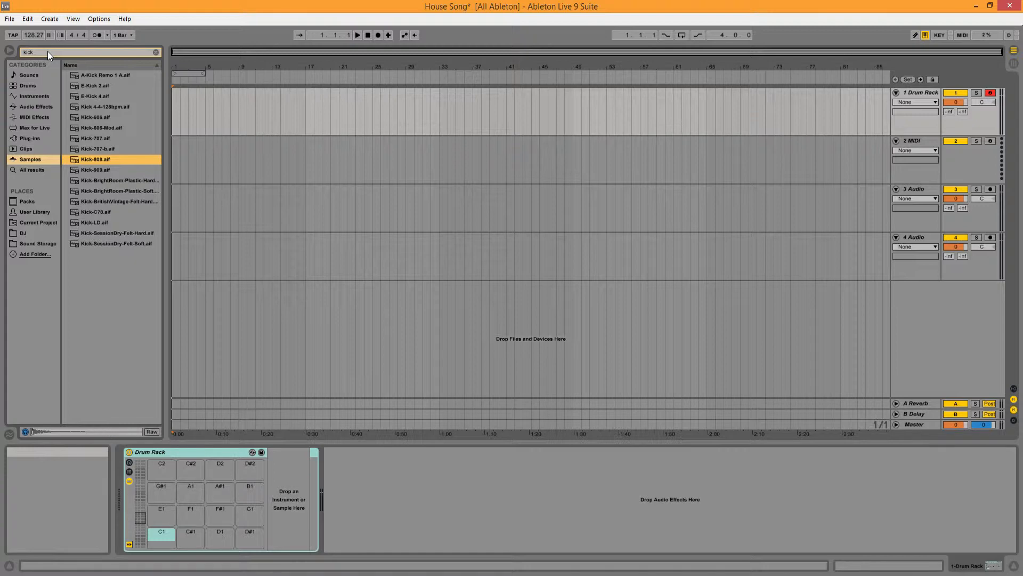
pyautogui.press('Down')
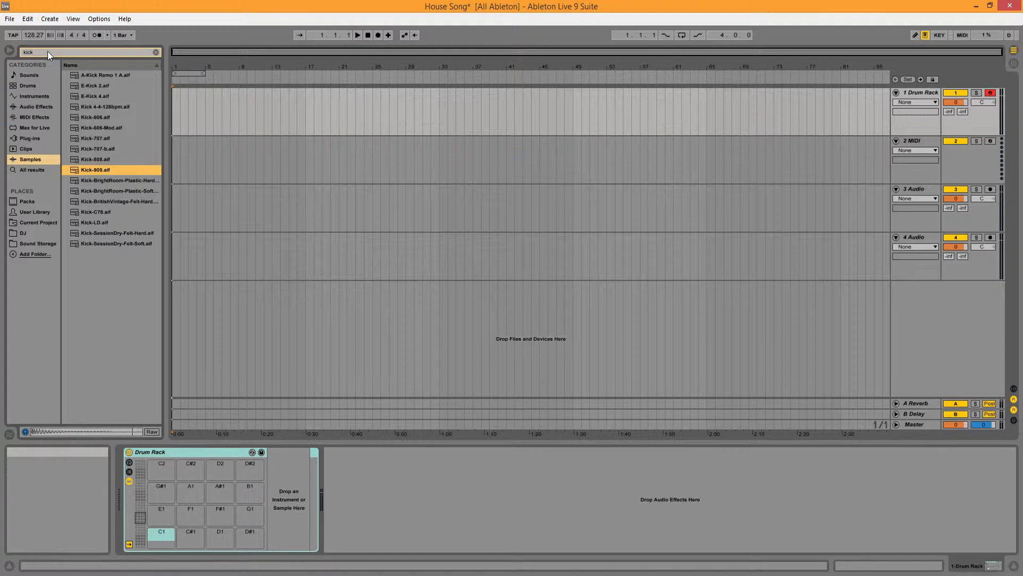
pyautogui.press('Up')
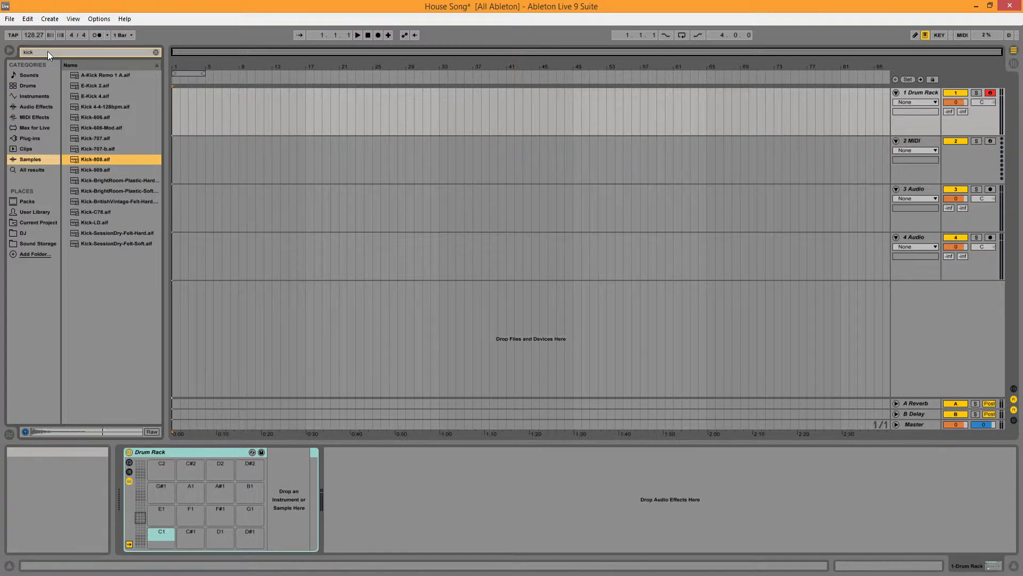
pyautogui.moveTo(90, 158); pyautogui.dragTo(164, 472)
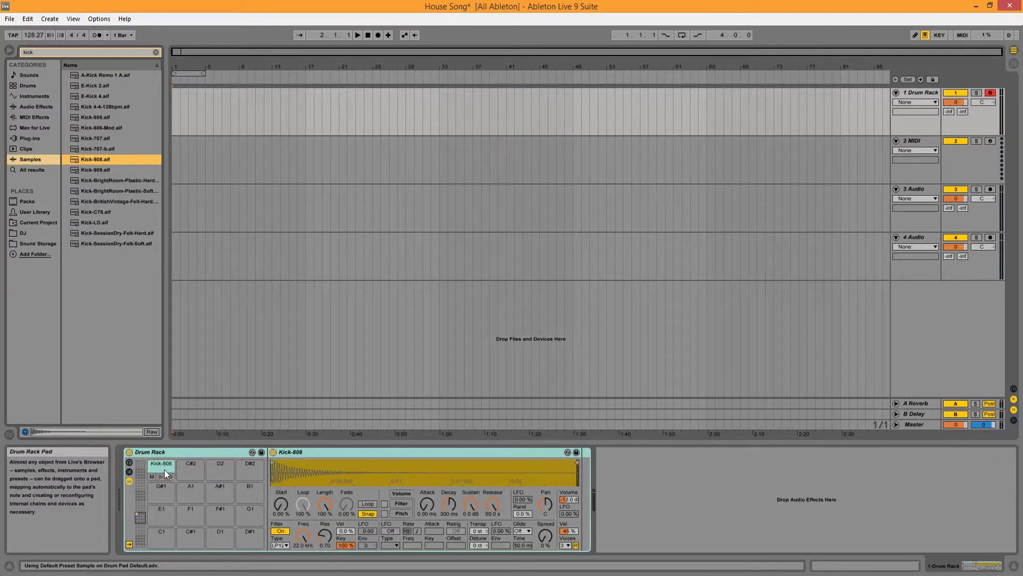
pyautogui.click(162, 476)
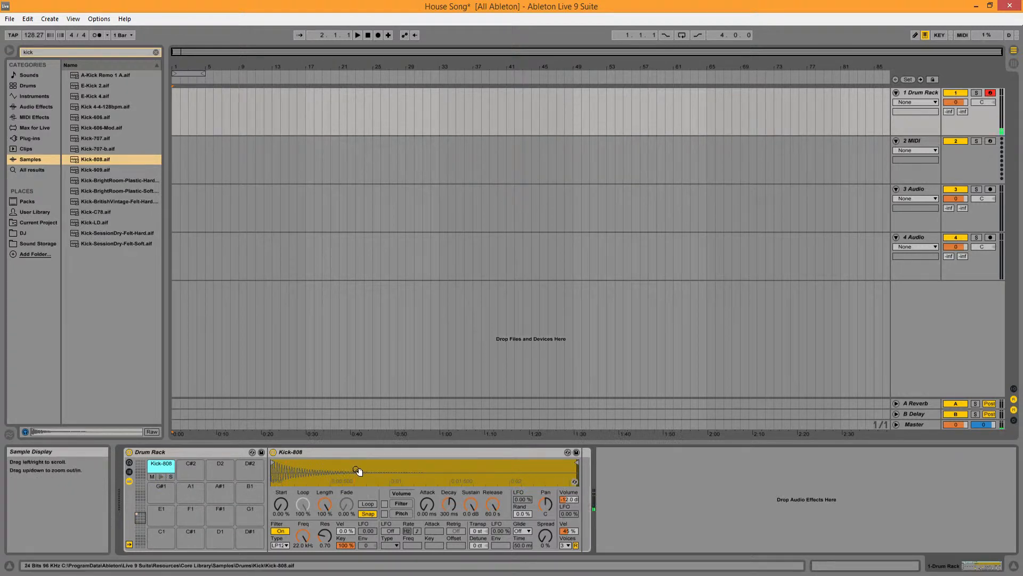
# Step: Set the Kick-808 volume velocity sensitivity to 100 % and preview the pad
pyautogui.click(568, 531)
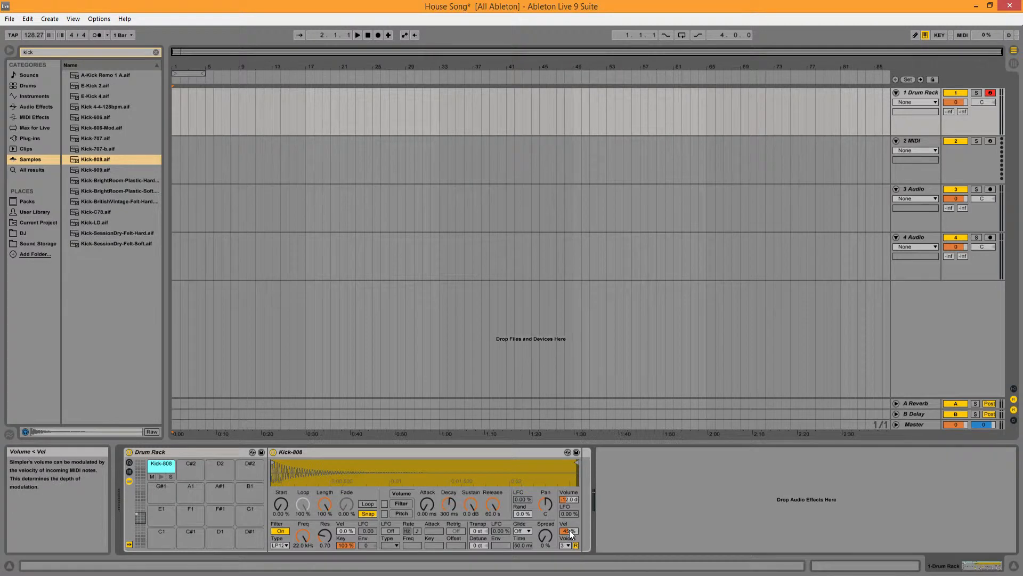
pyautogui.moveTo(568, 531); pyautogui.dragTo(568, 500)
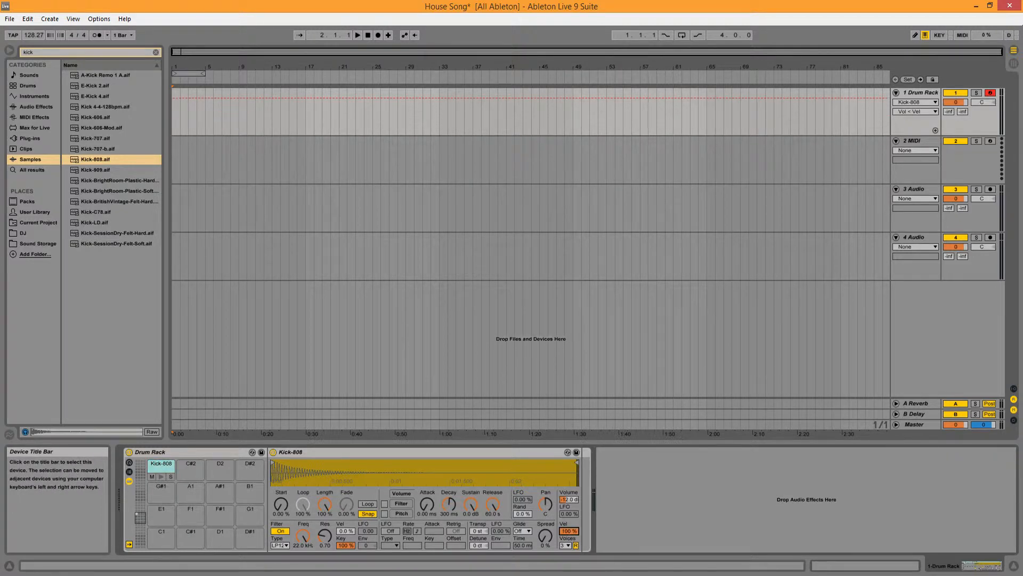
pyautogui.click(160, 478)
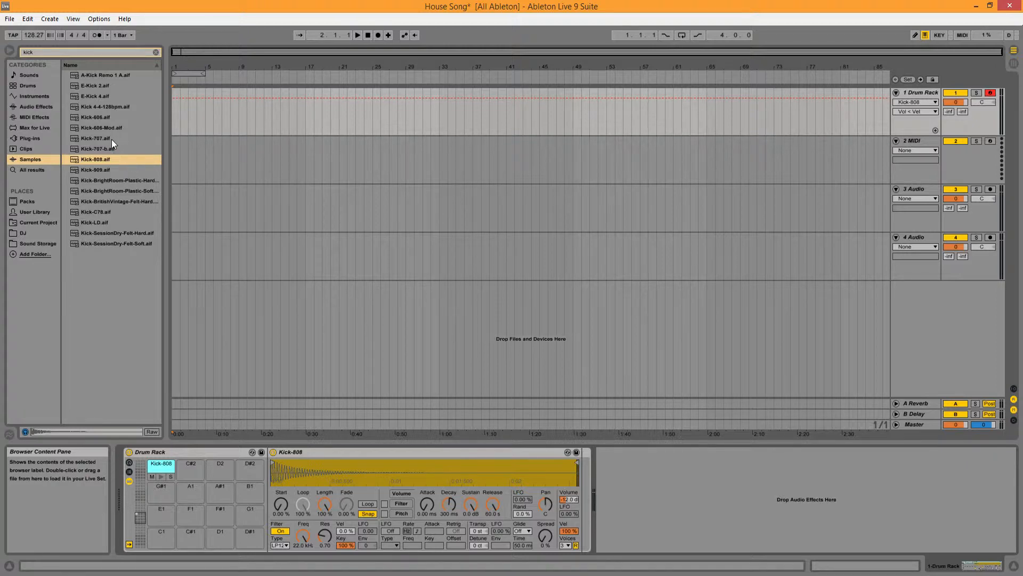
# Step: Audition Kick-909 and Kick-707, and load Kick-707 onto the C#2 pad of the Drum Rack
pyautogui.click(111, 169)
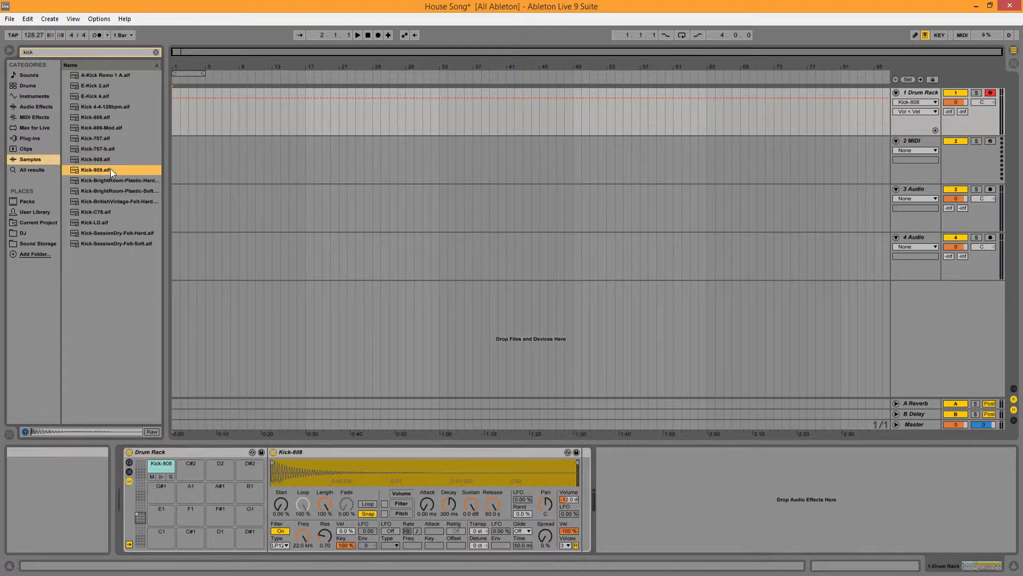
pyautogui.click(106, 138)
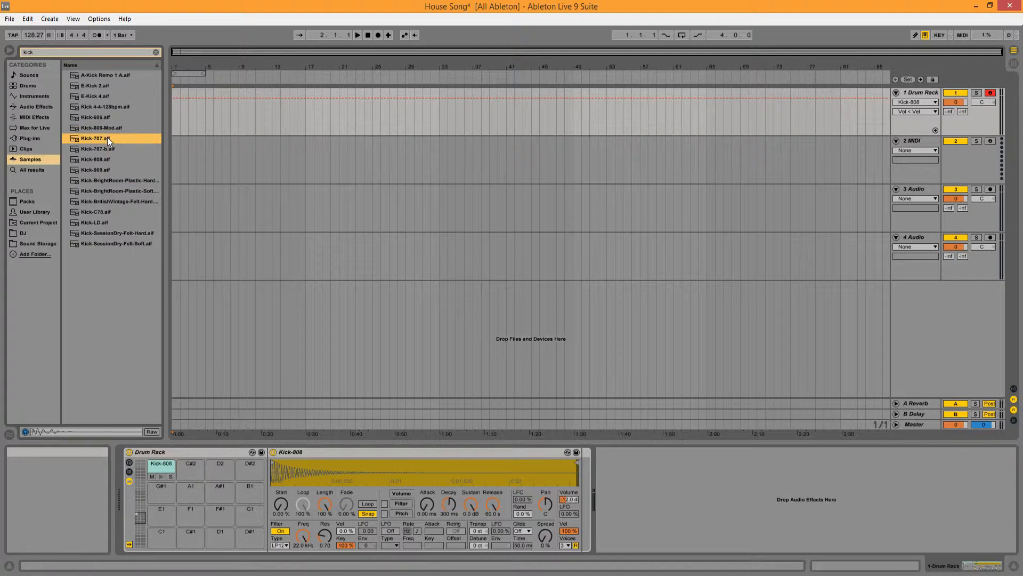
pyautogui.click(204, 293)
pyautogui.moveTo(185, 449); pyautogui.dragTo(183, 472)
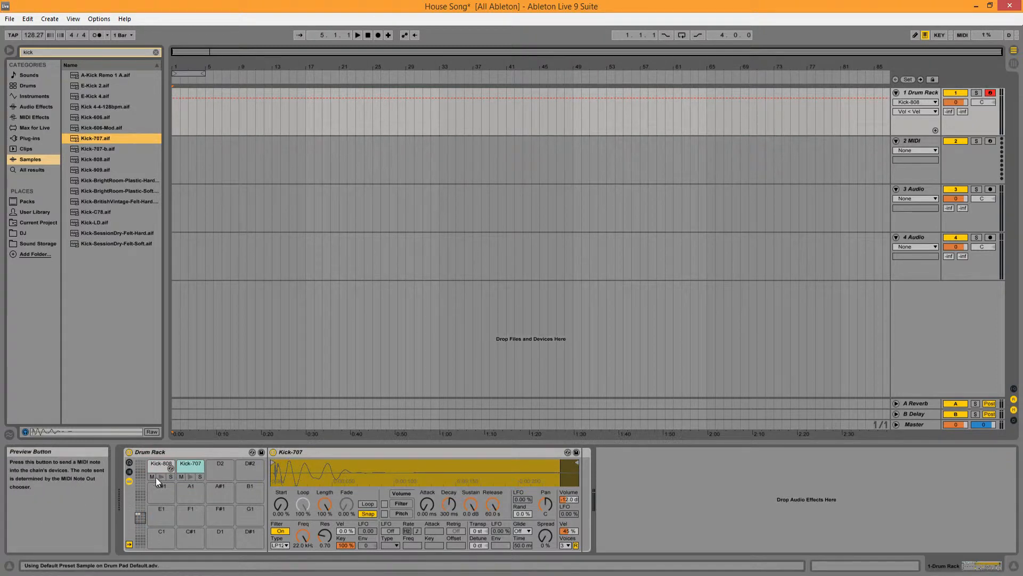
pyautogui.click(189, 477)
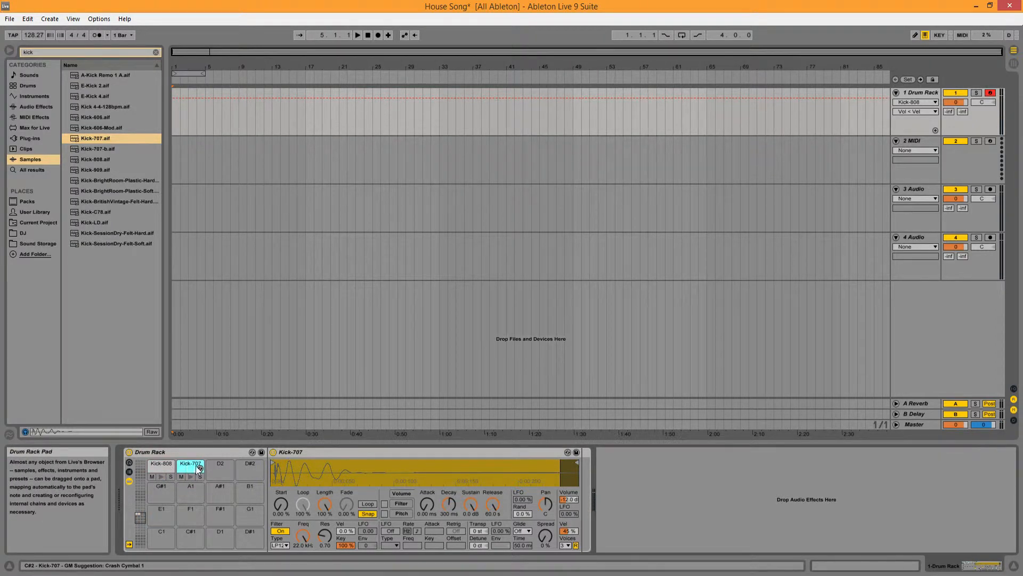
# Step: Set the Kick-707 volume velocity sensitivity to 100 % and play it alternately with Kick-808 to compare them
pyautogui.moveTo(567, 532); pyautogui.dragTo(568, 502)
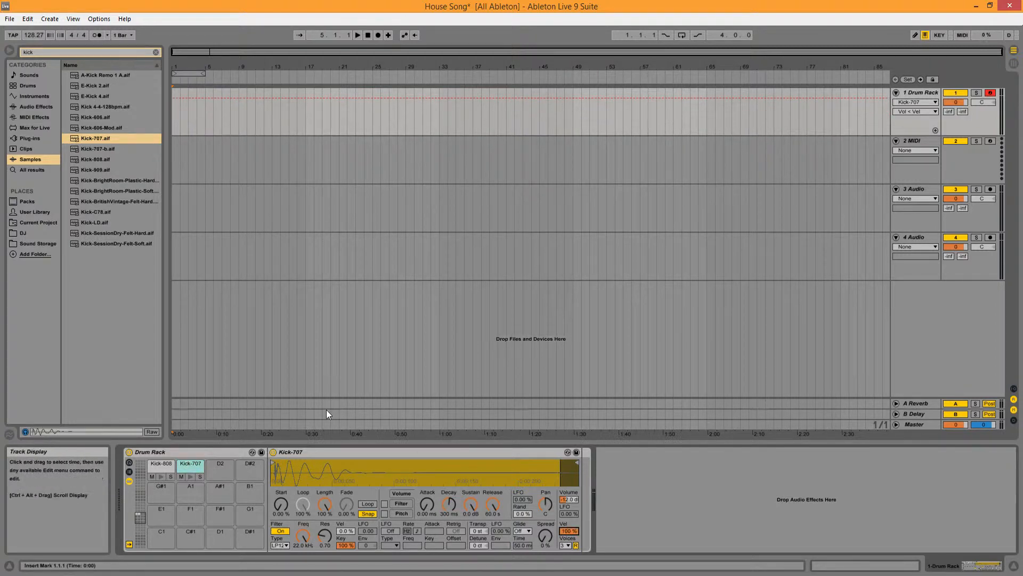
pyautogui.click(162, 466)
pyautogui.click(183, 464)
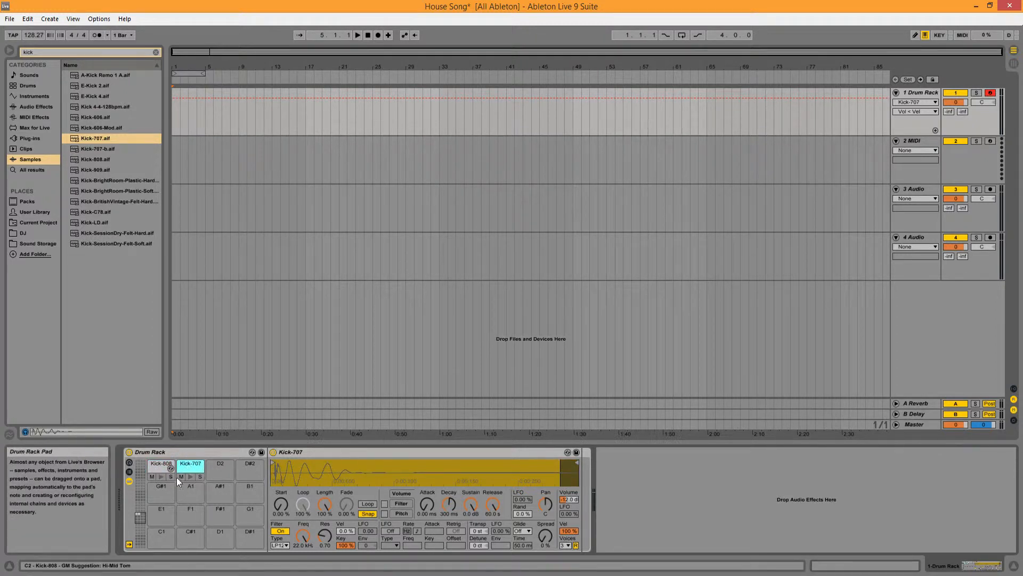
pyautogui.click(188, 478)
pyautogui.click(162, 478)
pyautogui.click(192, 479)
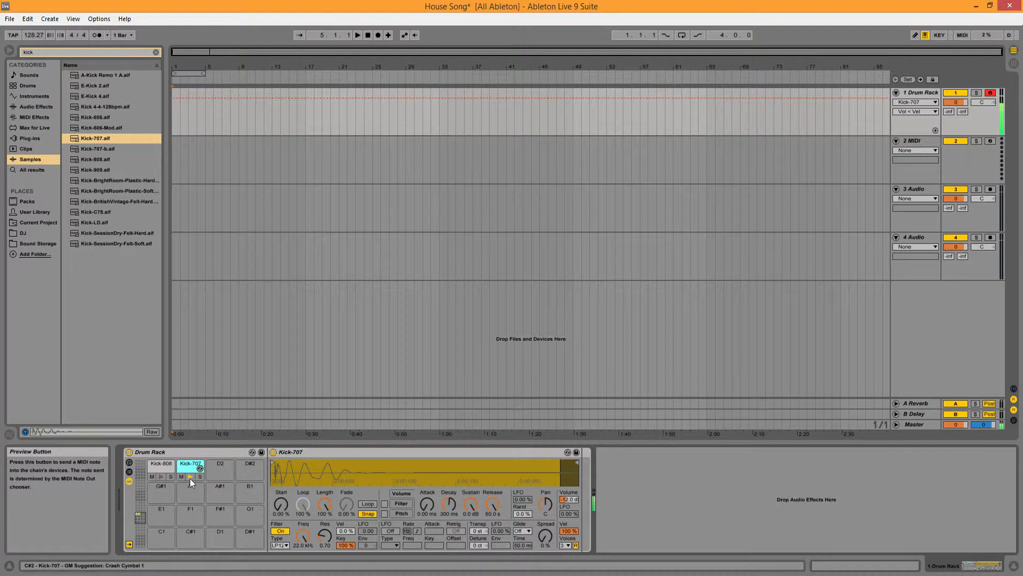
pyautogui.click(164, 478)
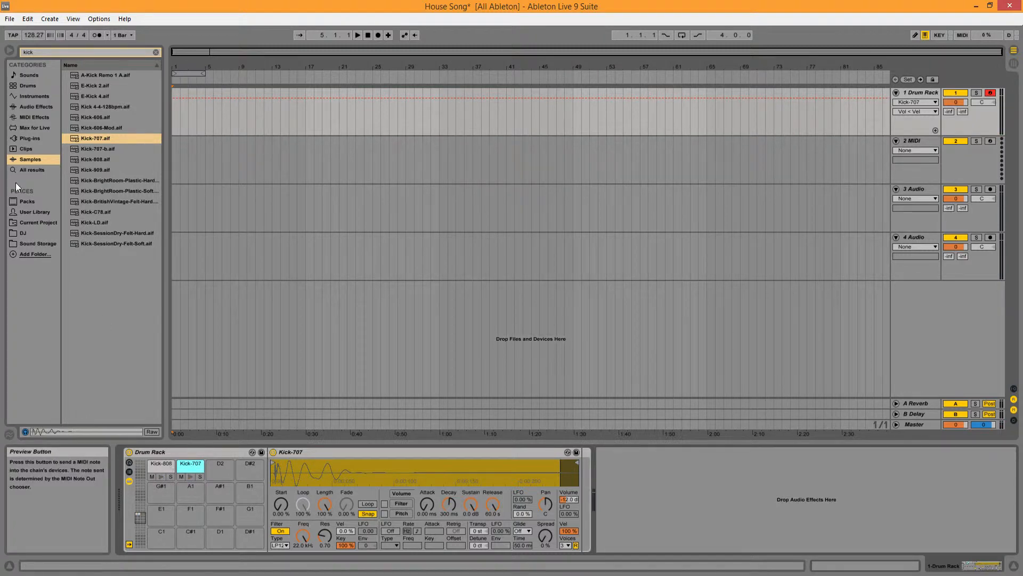
# Step: Browse the Sound Storage folder to the VEH1 Hard Kicks samples and audition Hard Kick 009
pyautogui.click(42, 244)
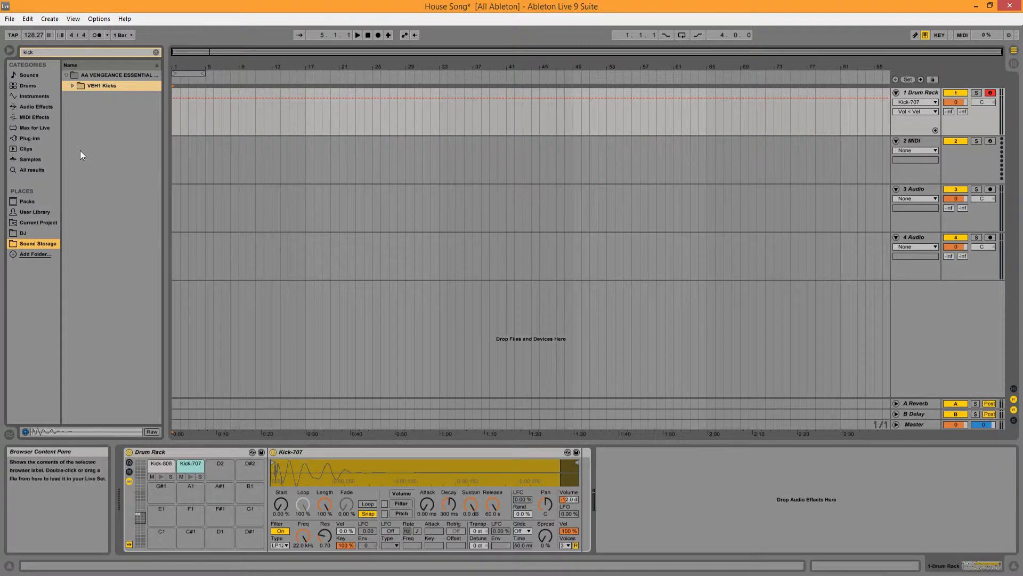
pyautogui.click(67, 75)
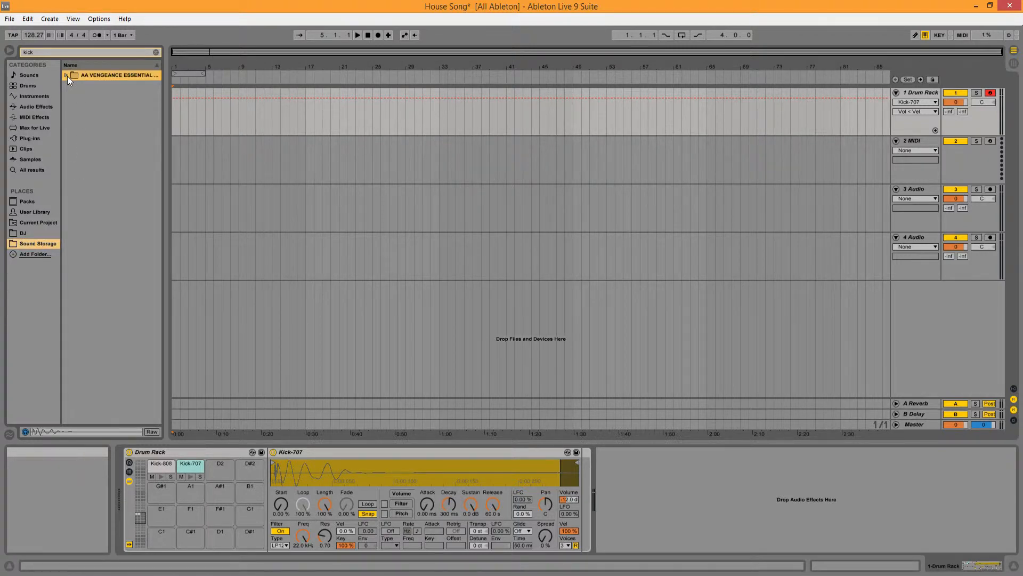
pyautogui.click(67, 75)
pyautogui.click(72, 86)
pyautogui.click(78, 97)
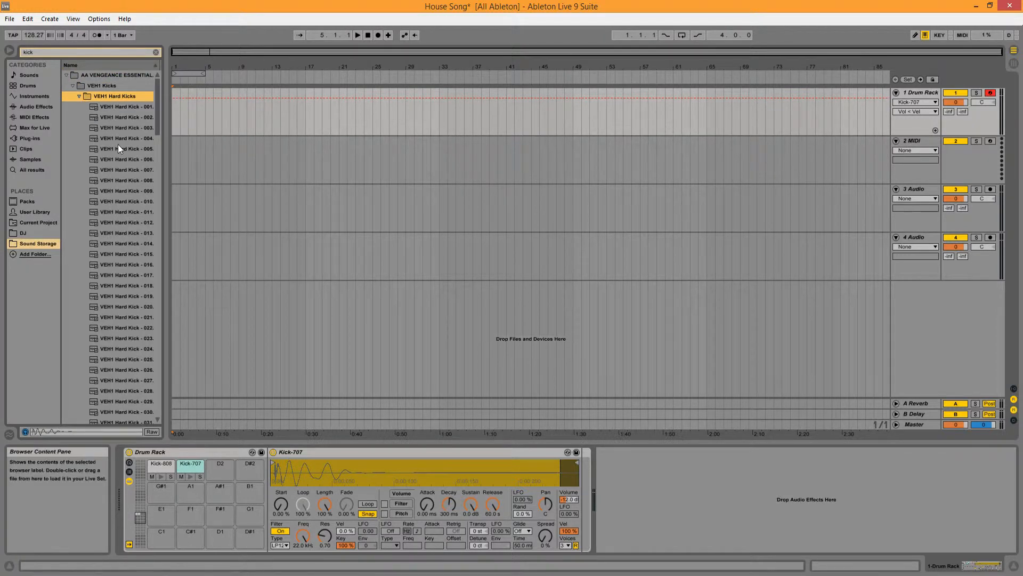
pyautogui.click(147, 190)
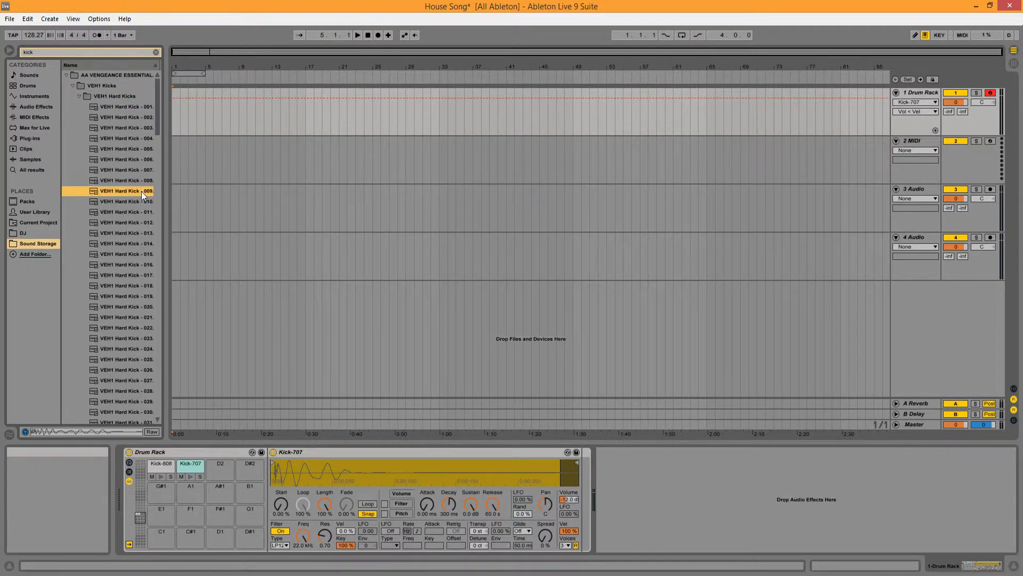
# Step: Load VEH1 Hard Kick 009 onto the C2 pad in place of Kick-808 and preview it several times
pyautogui.moveTo(166, 466); pyautogui.dragTo(165, 467)
pyautogui.click(163, 477)
pyautogui.click(163, 477)
pyautogui.click(163, 477)
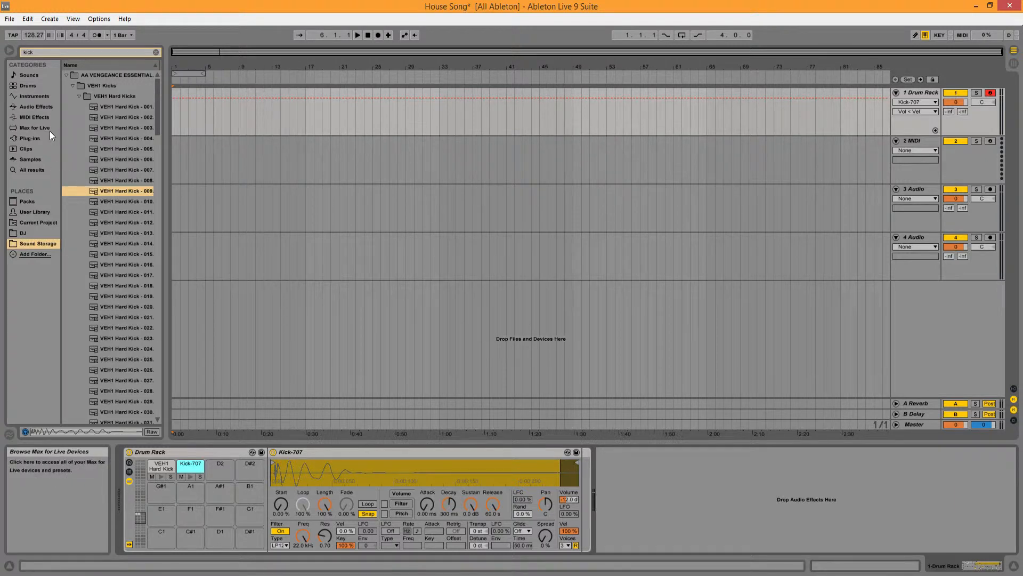
# Step: Return to the kick results in the Samples category and load Kick-808 onto the C2 pad again
pyautogui.click(73, 86)
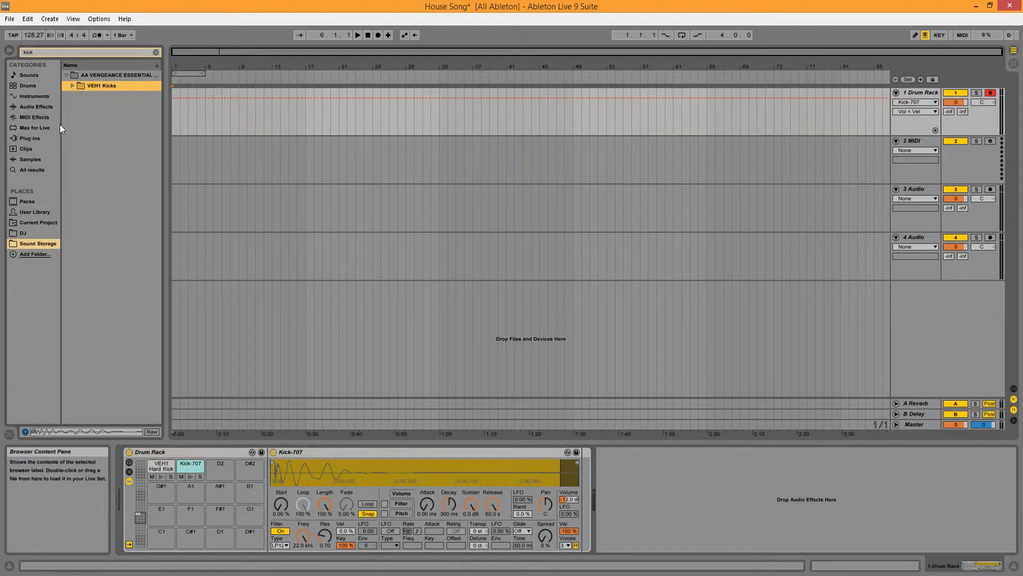
pyautogui.click(45, 159)
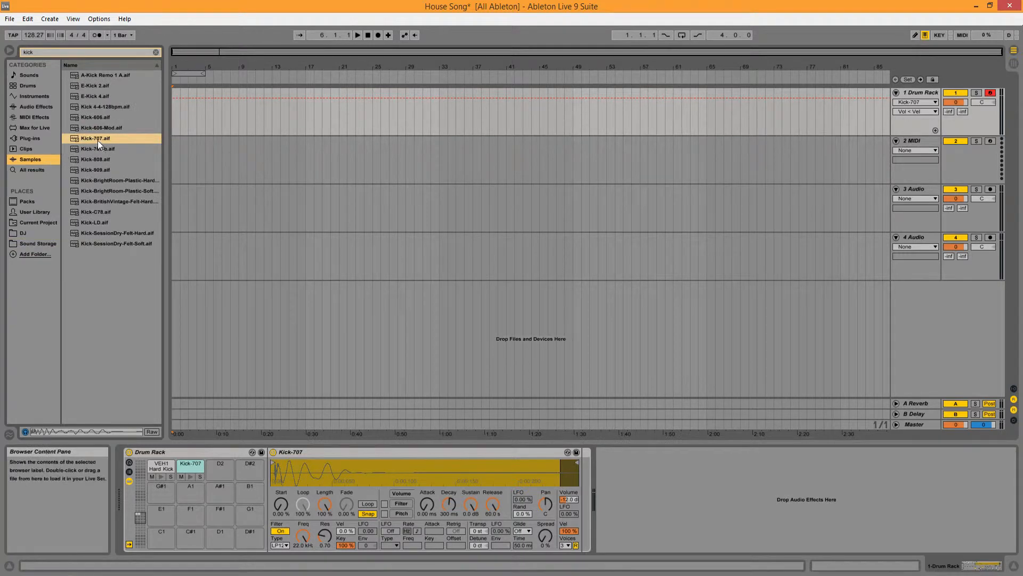
pyautogui.click(113, 159)
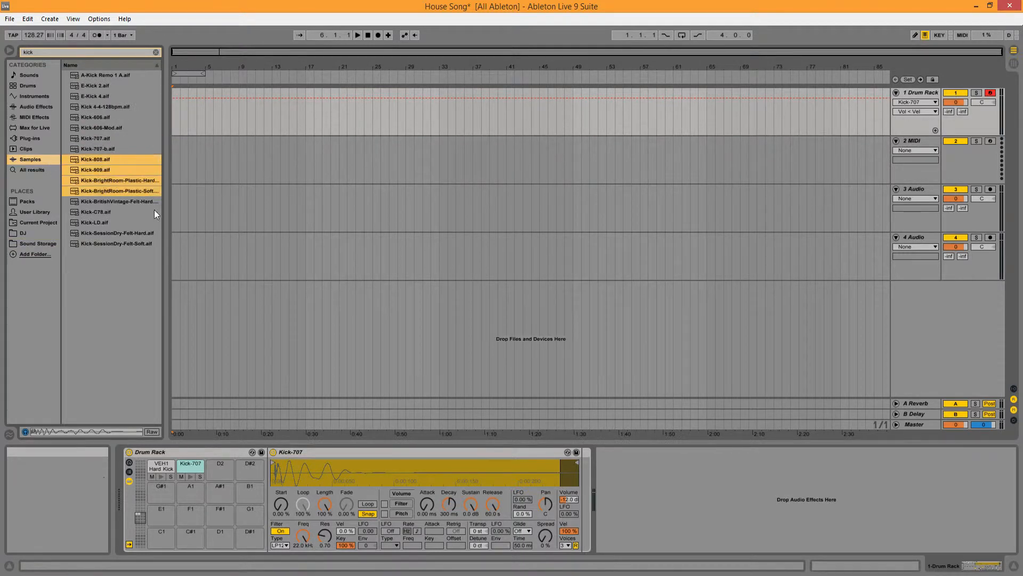
pyautogui.moveTo(92, 158); pyautogui.dragTo(167, 472)
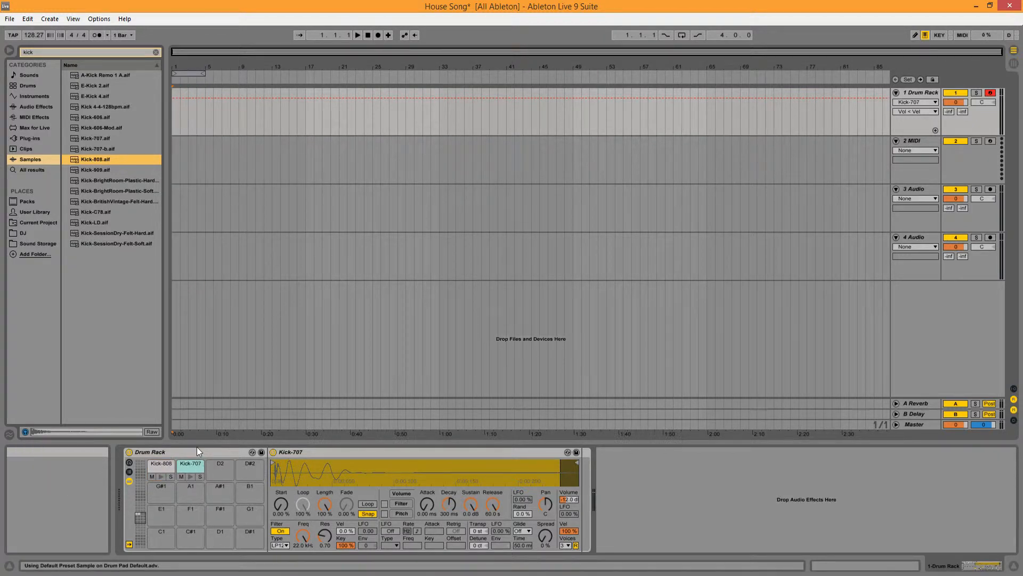
# Step: Search the samples for "snare" and audition the A-Snare Cust, Leedy and Ludwig samples and the 127 bpm Hats and Snare Step loop
pyautogui.click(155, 52)
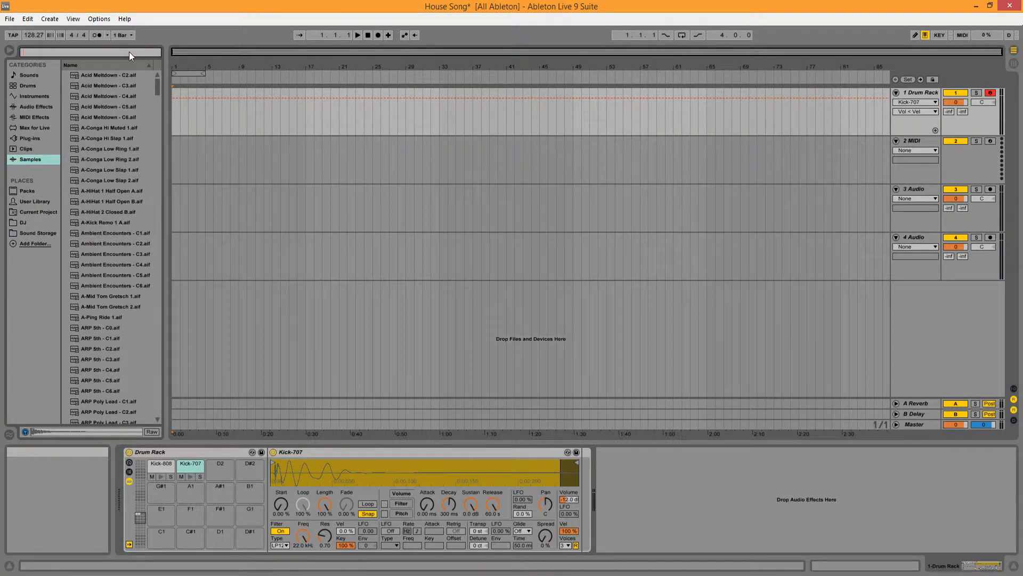
pyautogui.write('snare')
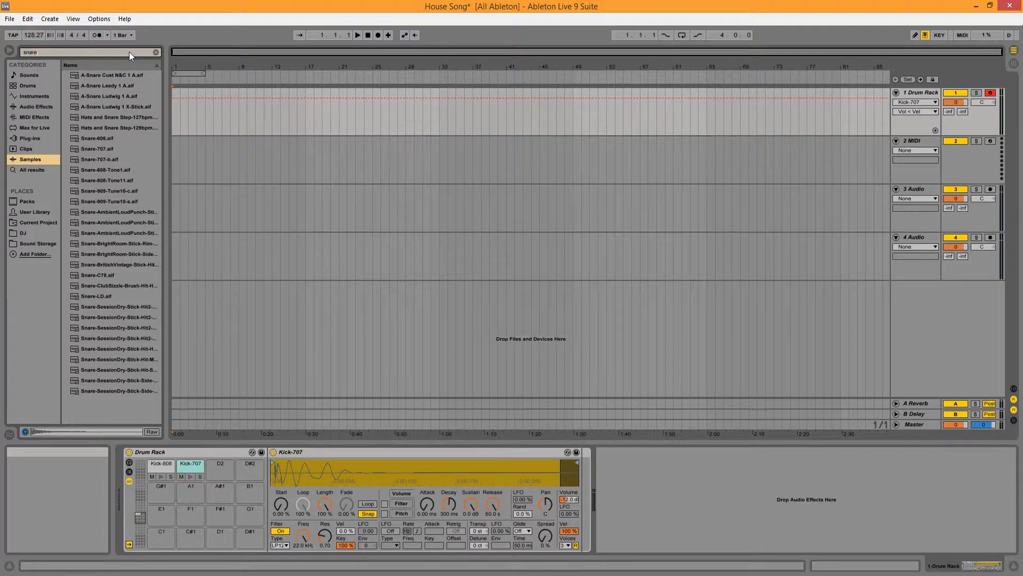
pyautogui.click(138, 75)
pyautogui.click(136, 85)
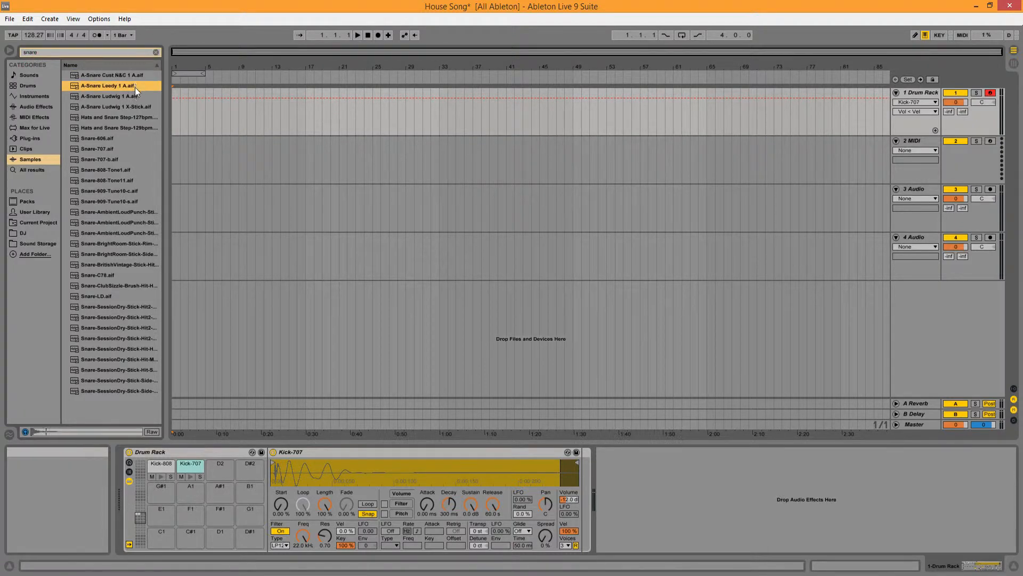
pyautogui.click(134, 95)
pyautogui.click(136, 117)
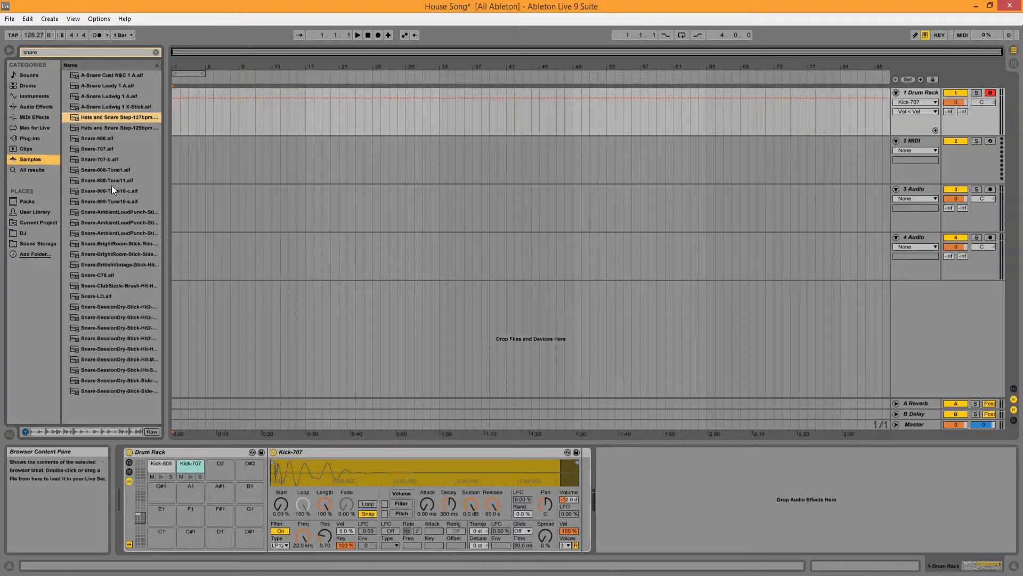
# Step: Audition Snare-606, Snare-707 and Snare-808-Tone1, and load Snare-707 onto the D#2 pad
pyautogui.click(110, 136)
pyautogui.click(110, 149)
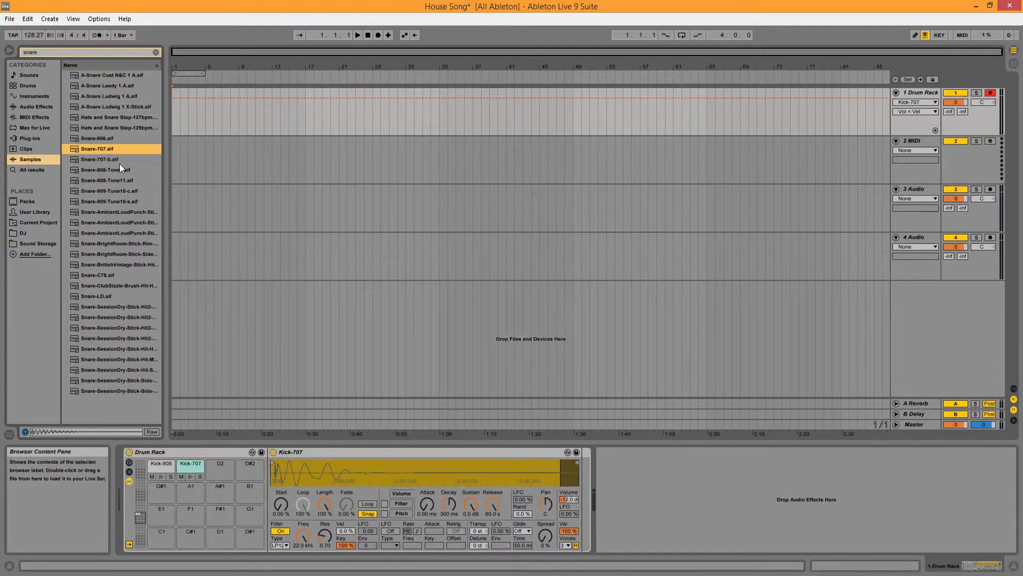
pyautogui.click(120, 169)
pyautogui.click(108, 150)
pyautogui.moveTo(84, 149); pyautogui.dragTo(251, 475)
# Step: Set the Snare-707 volume velocity sensitivity to 100 % and preview the pad
pyautogui.click(250, 476)
pyautogui.moveTo(569, 532); pyautogui.dragTo(569, 490)
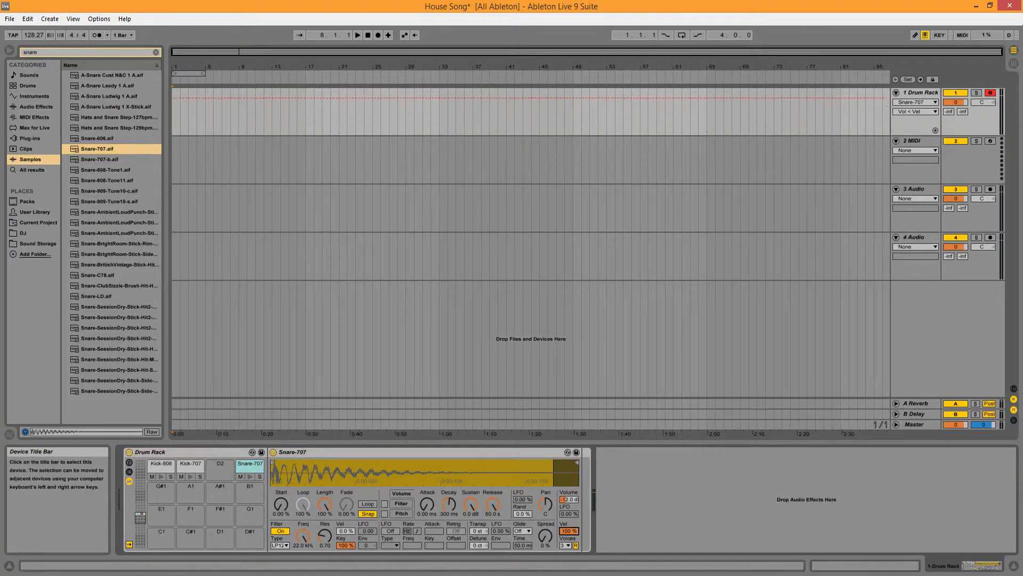
pyautogui.click(248, 476)
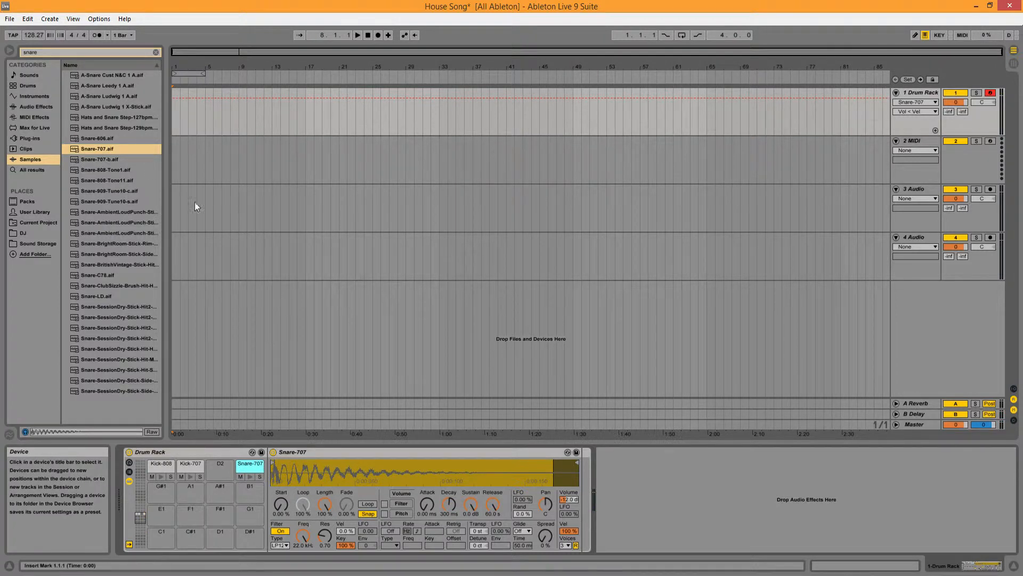
# Step: Audition Snare-LD and Snare-C78 among the snare samples
pyautogui.click(132, 298)
pyautogui.click(104, 275)
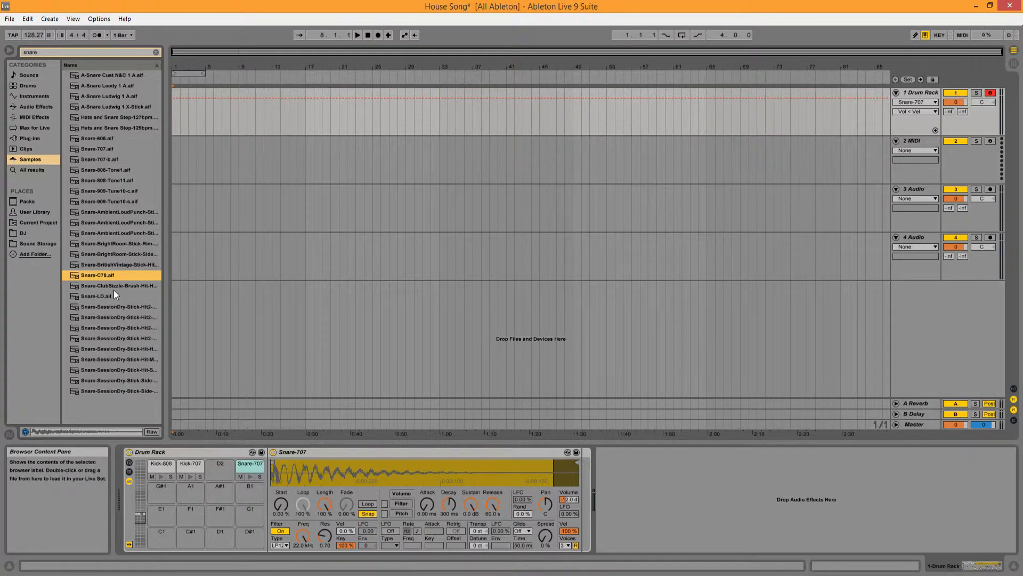
pyautogui.click(114, 294)
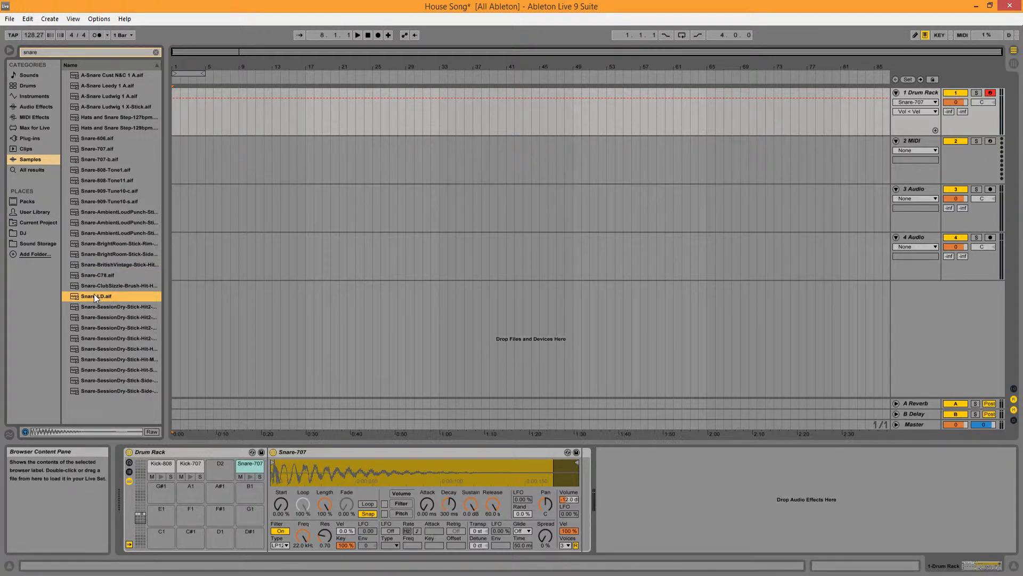
# Step: Load Snare-LD onto the D2 pad with 100 % volume velocity sensitivity and play it against Snare-707
pyautogui.moveTo(110, 293); pyautogui.dragTo(218, 466)
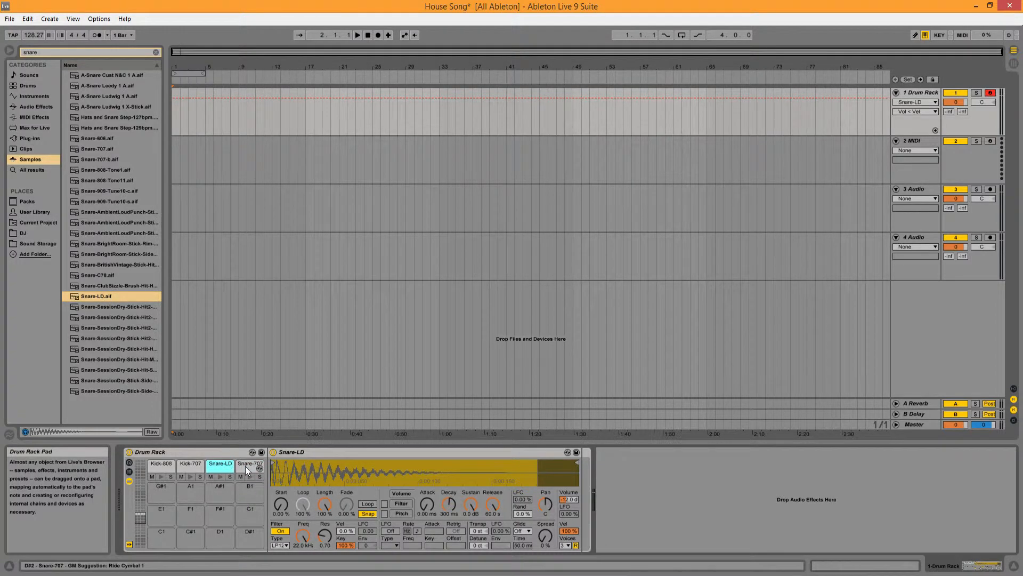
pyautogui.click(246, 466)
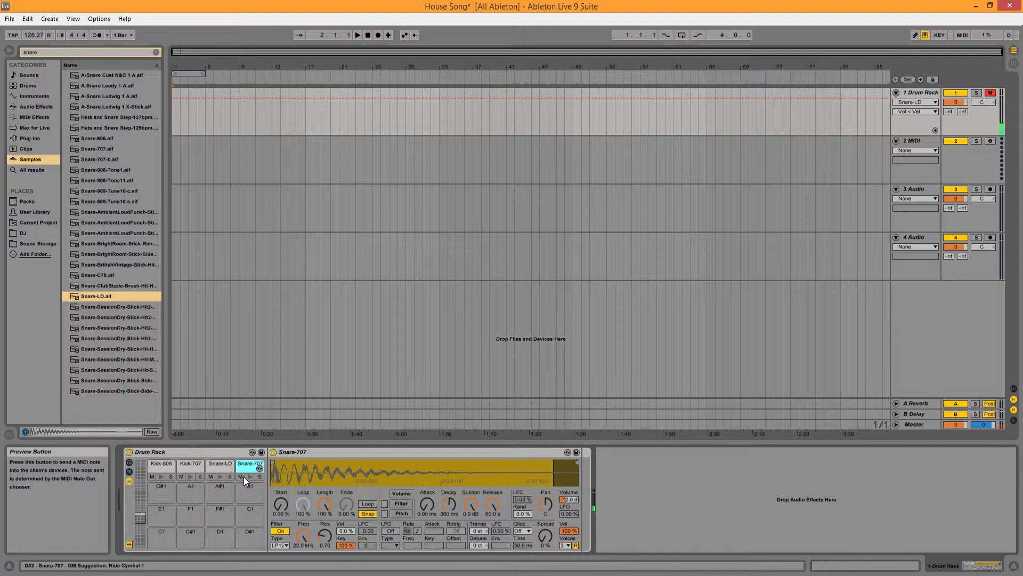
pyautogui.click(221, 476)
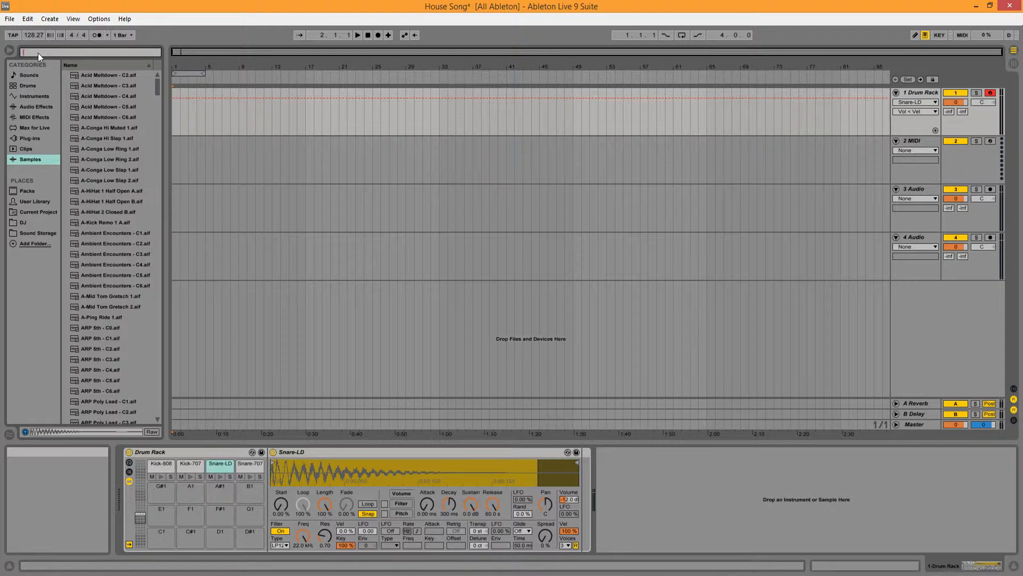
# Step: Search the samples for "clap" and audition Clap-909 and Clap-808
pyautogui.write('claps')
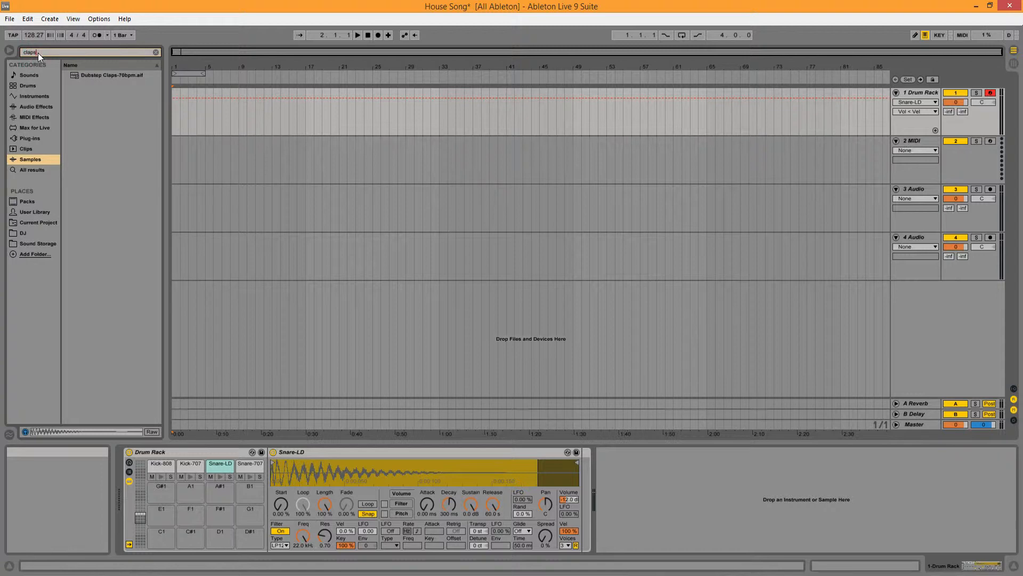
pyautogui.press('BackSpace')
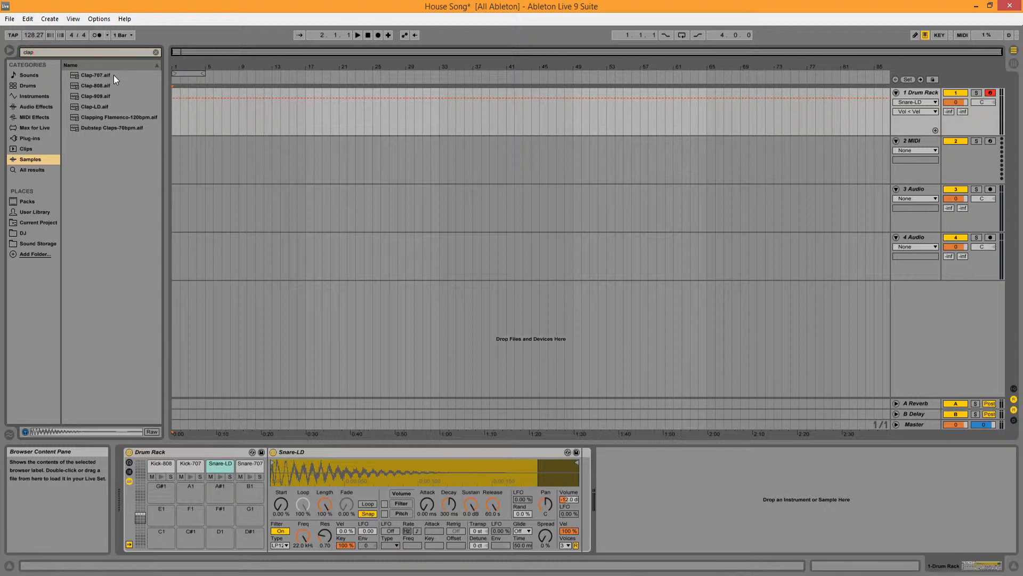
pyautogui.click(104, 96)
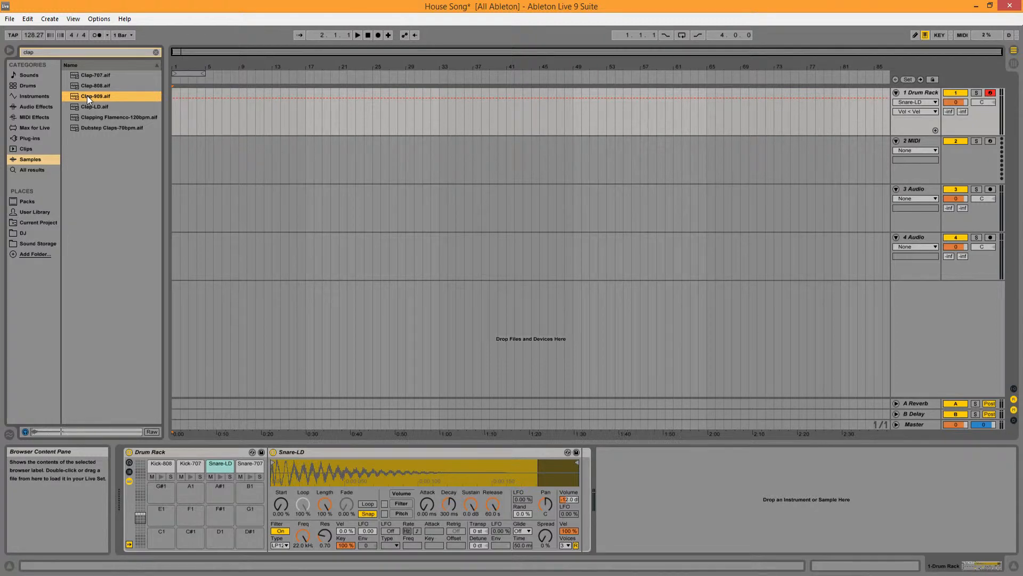
pyautogui.click(88, 87)
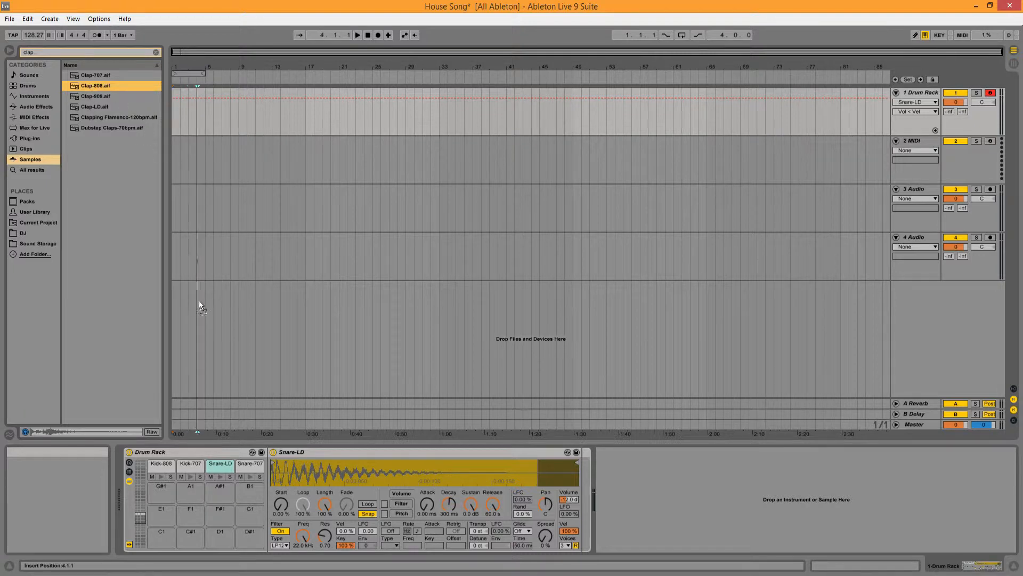
# Step: Load Clap-808 onto the A1 pad and Clap-909 onto the G#1 pad, and preview both
pyautogui.moveTo(192, 495); pyautogui.dragTo(191, 496)
pyautogui.click(105, 97)
pyautogui.moveTo(89, 94); pyautogui.dragTo(163, 487)
pyautogui.click(162, 499)
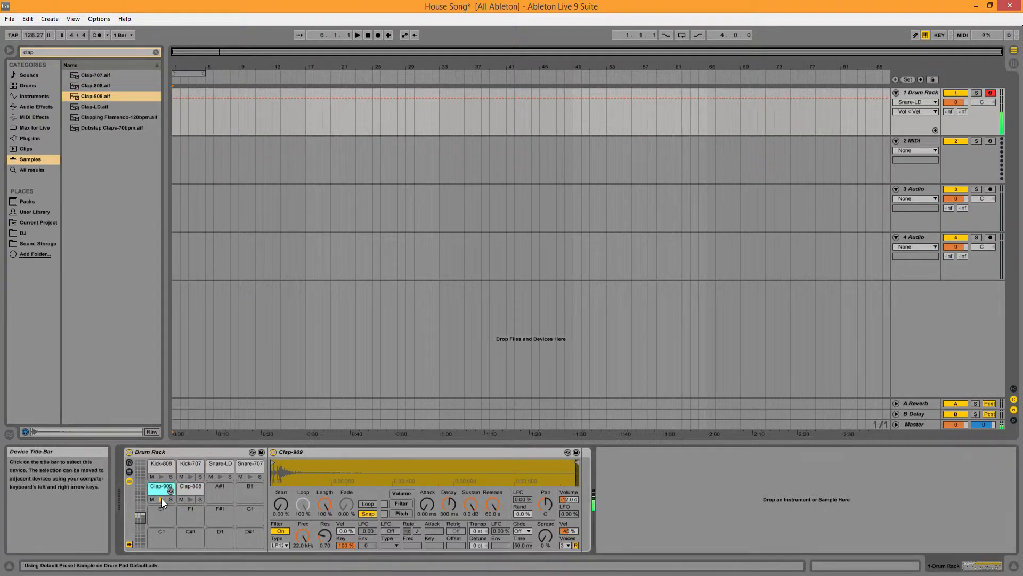
pyautogui.click(190, 500)
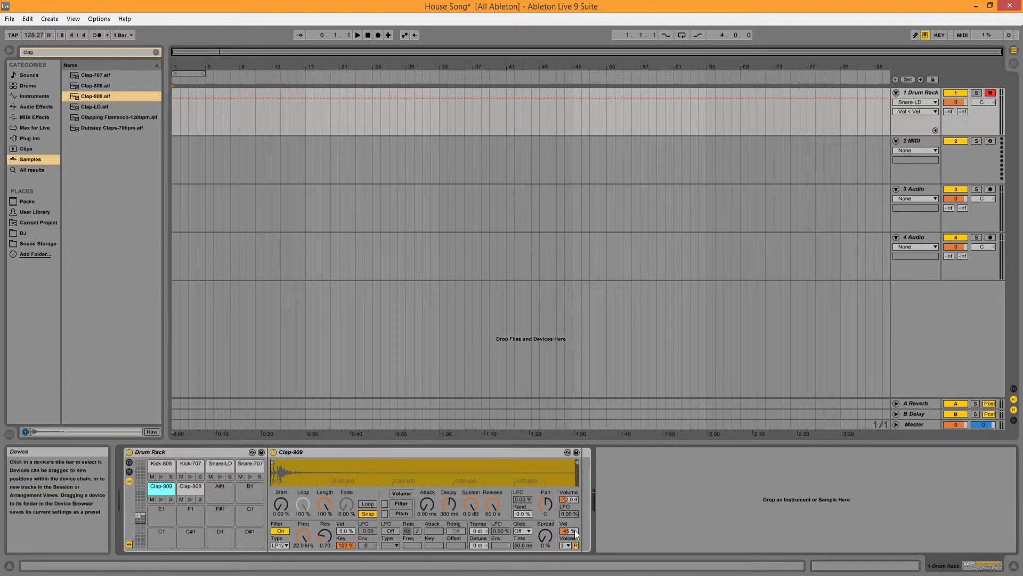
# Step: Set the volume velocity sensitivity of Clap-909 and Clap-808 to 100 % and preview both pads
pyautogui.moveTo(570, 533); pyautogui.dragTo(570, 453)
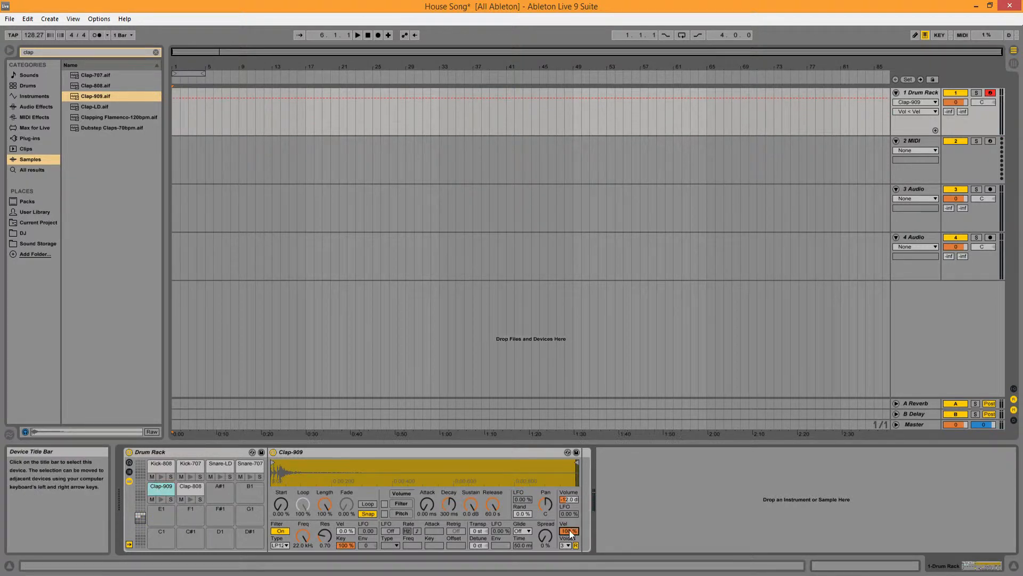
pyautogui.click(161, 499)
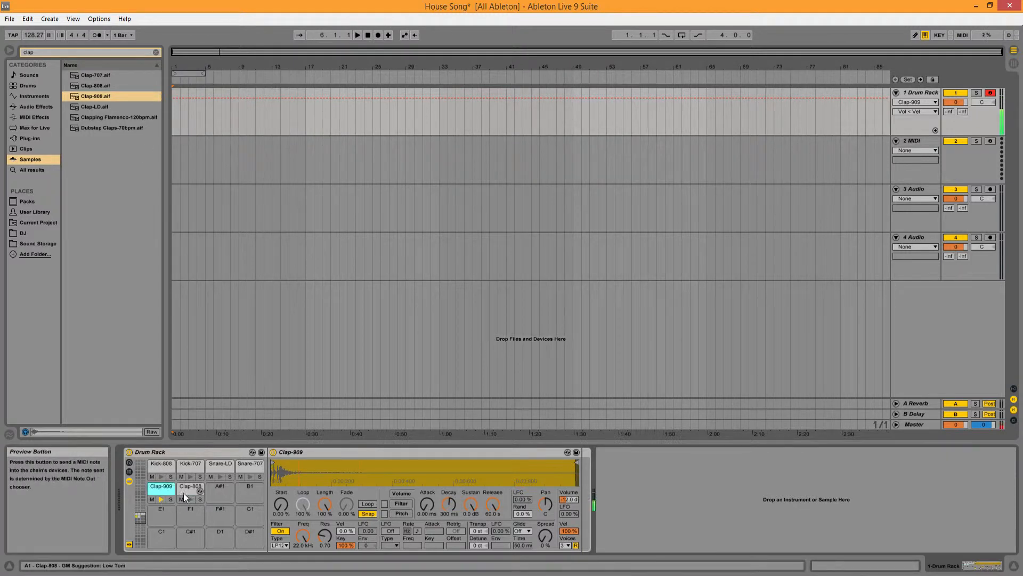
pyautogui.click(185, 489)
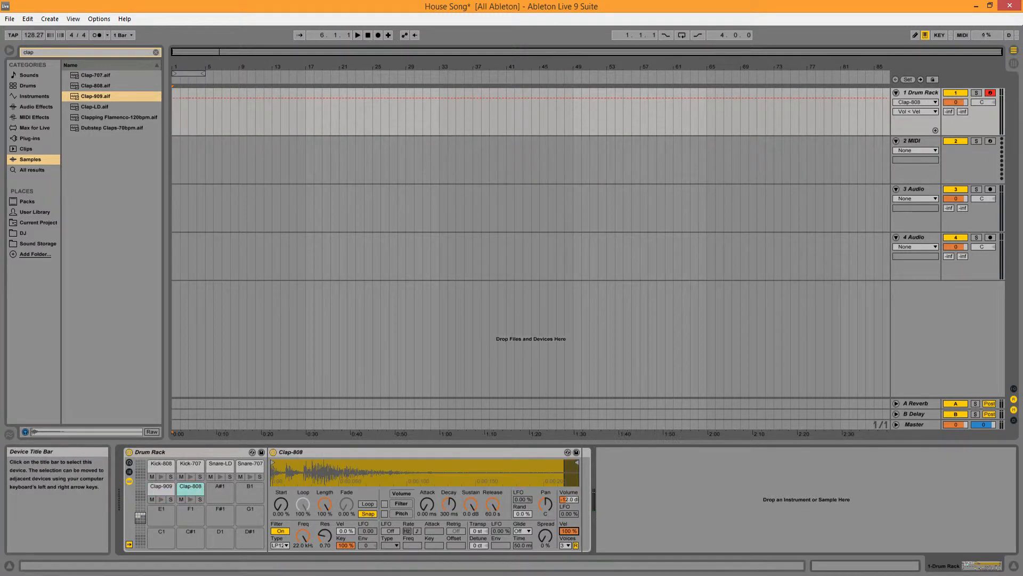
pyautogui.click(189, 501)
# Step: Search the samples for "HiHat", written as one word
pyautogui.click(110, 51)
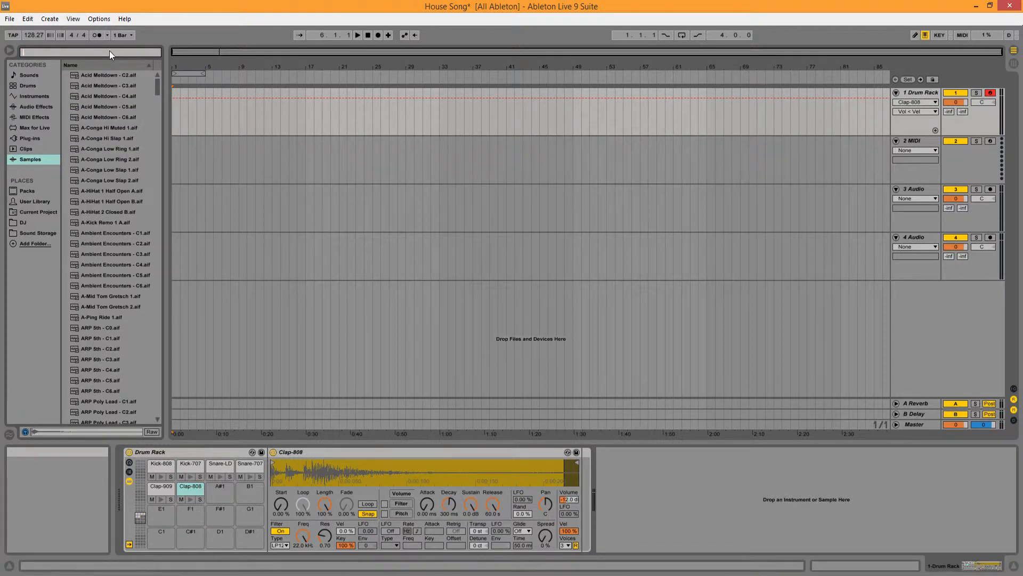
pyautogui.write('Hi Hat')
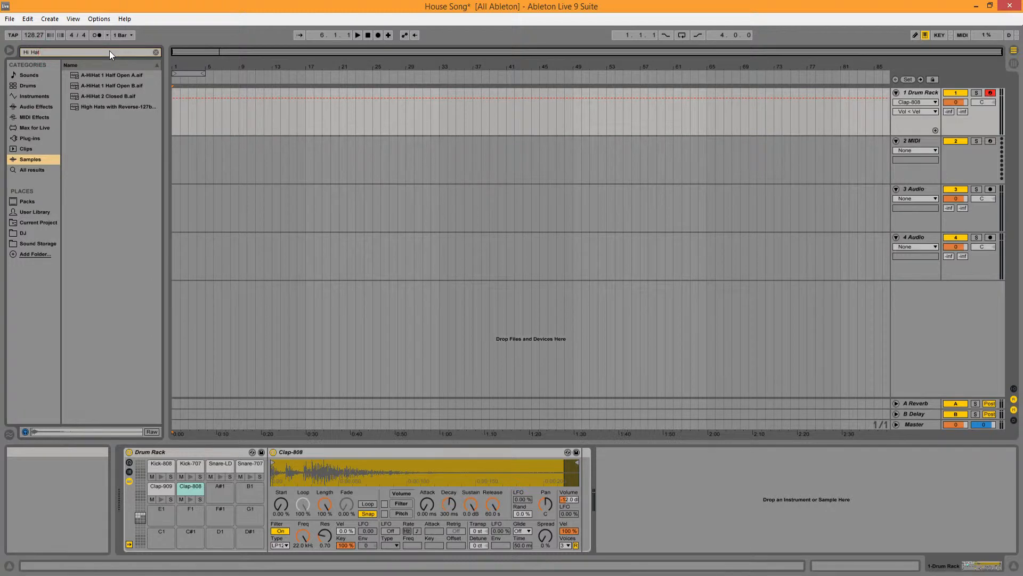
pyautogui.press('BackSpace')
pyautogui.press('BackSpace')
pyautogui.write('Hat')
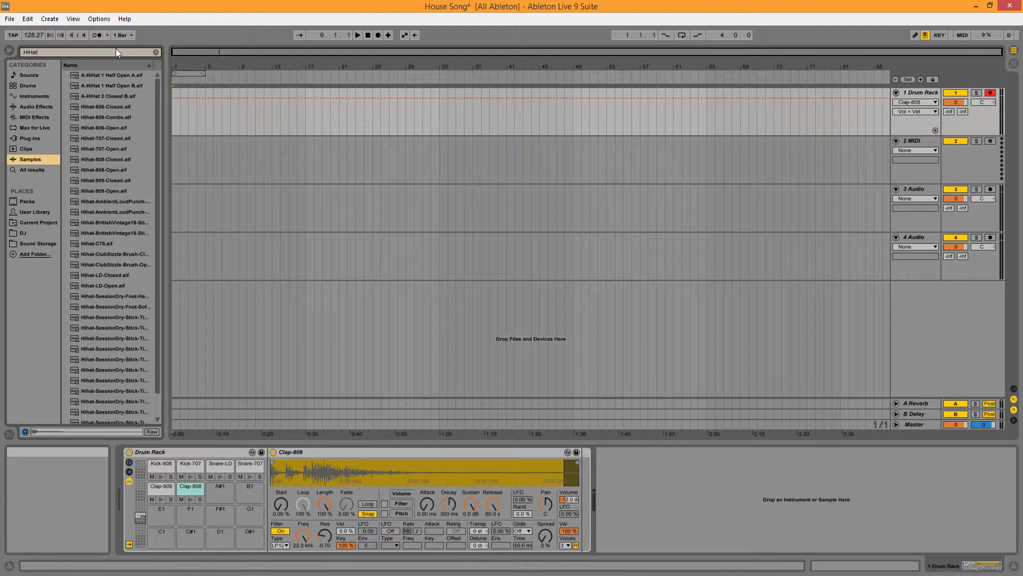
pyautogui.click(48, 384)
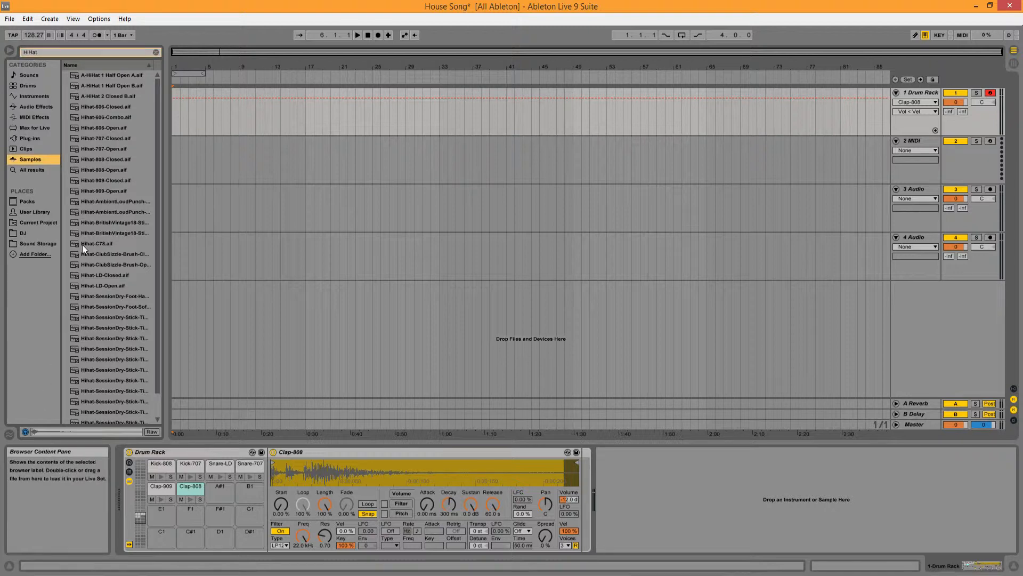
# Step: Audition the open and closed Hihat-808 and Hihat-909 samples to compare them
pyautogui.click(109, 168)
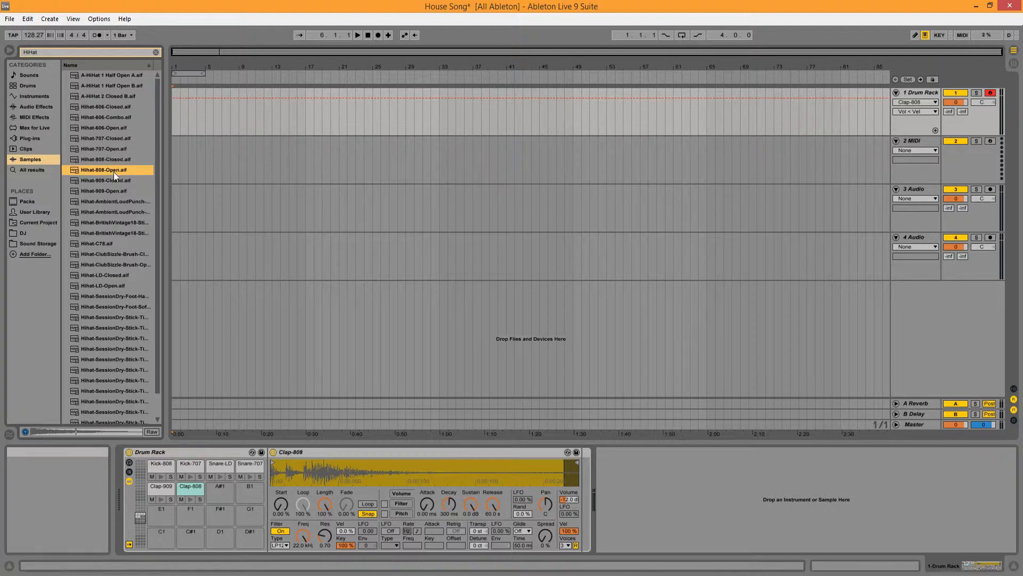
pyautogui.click(110, 180)
pyautogui.click(111, 192)
pyautogui.click(108, 169)
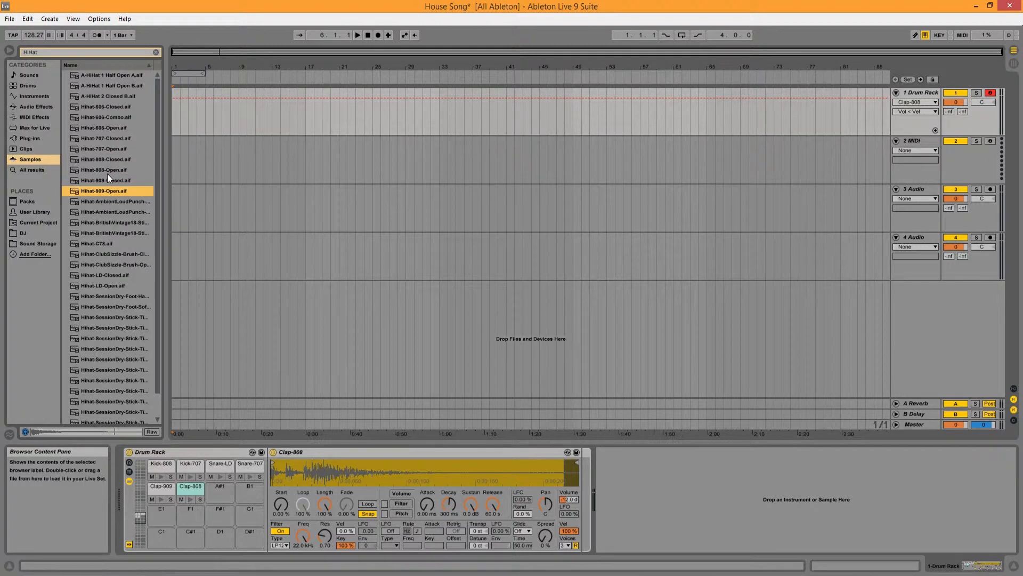
pyautogui.click(112, 159)
pyautogui.click(111, 181)
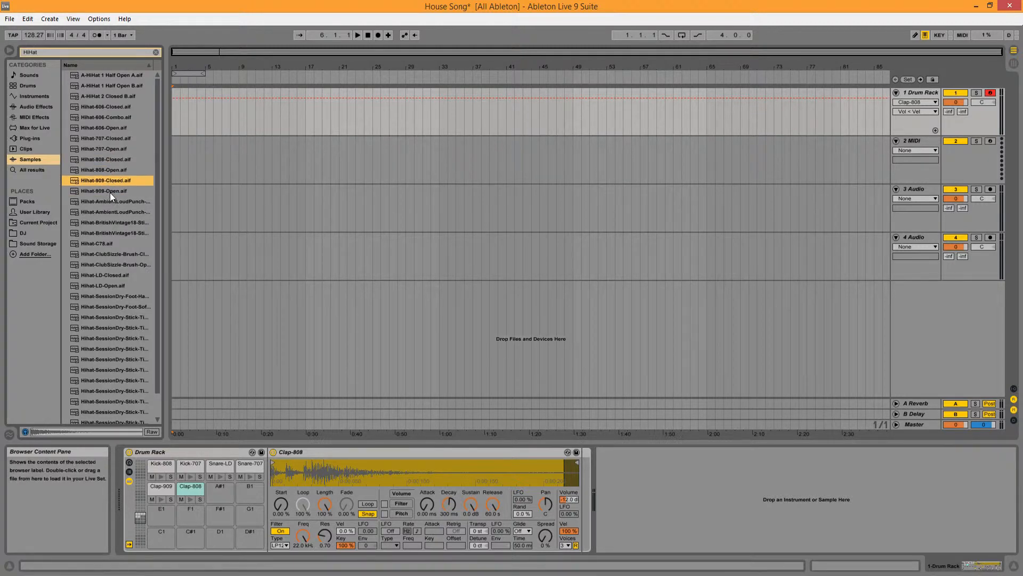
pyautogui.click(110, 192)
# Step: Audition the open and closed Hihat-707 samples and the open, combo and closed Hihat-606 samples
pyautogui.click(110, 148)
pyautogui.click(110, 139)
pyautogui.click(111, 128)
pyautogui.click(111, 118)
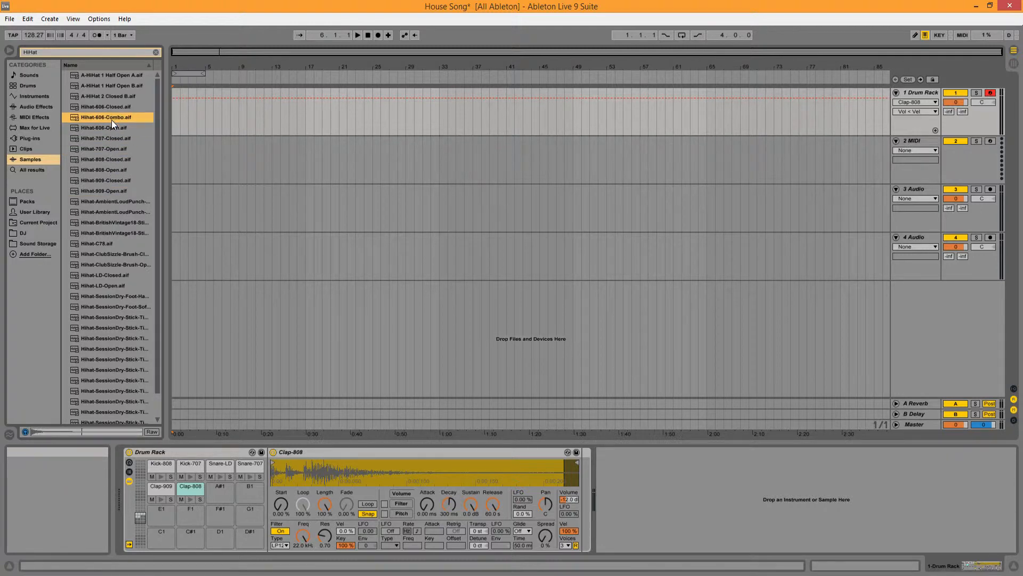
pyautogui.click(113, 107)
pyautogui.click(113, 129)
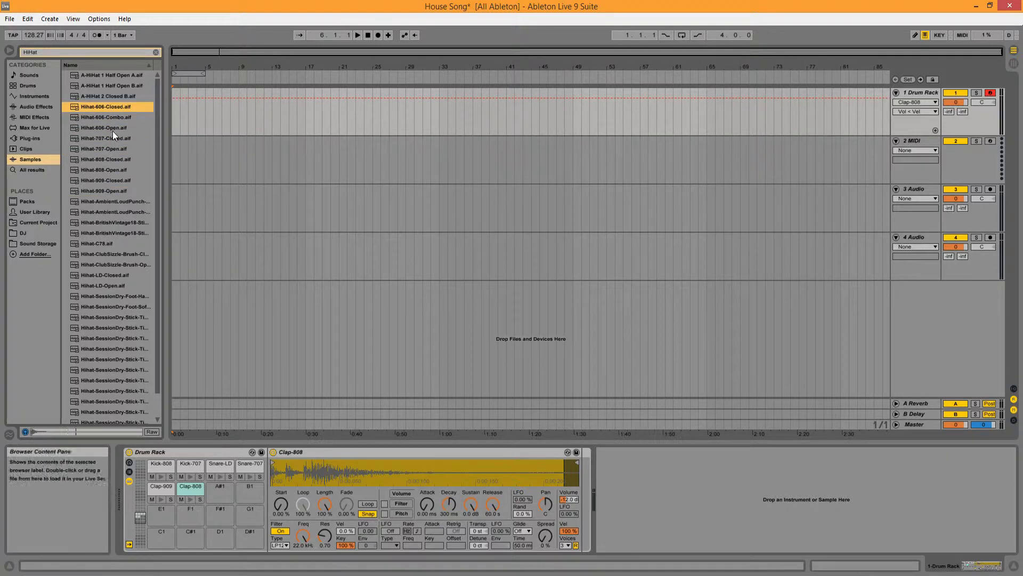
# Step: Load Hihat-909-Open onto the Drum Rack's B1 pad and Hihat-909-Closed onto the A#1 pad
pyautogui.click(116, 189)
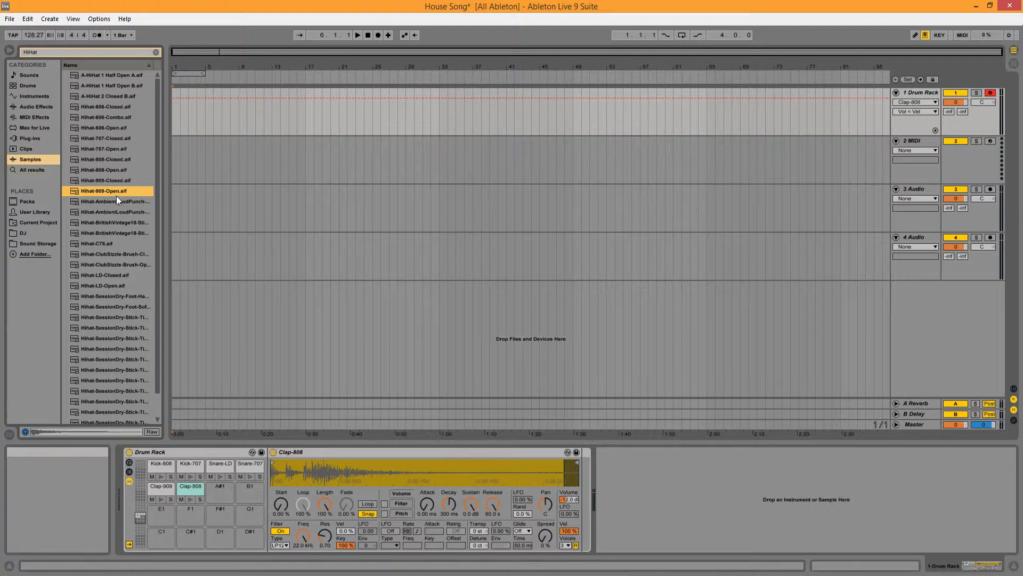
pyautogui.moveTo(242, 485); pyautogui.dragTo(241, 485)
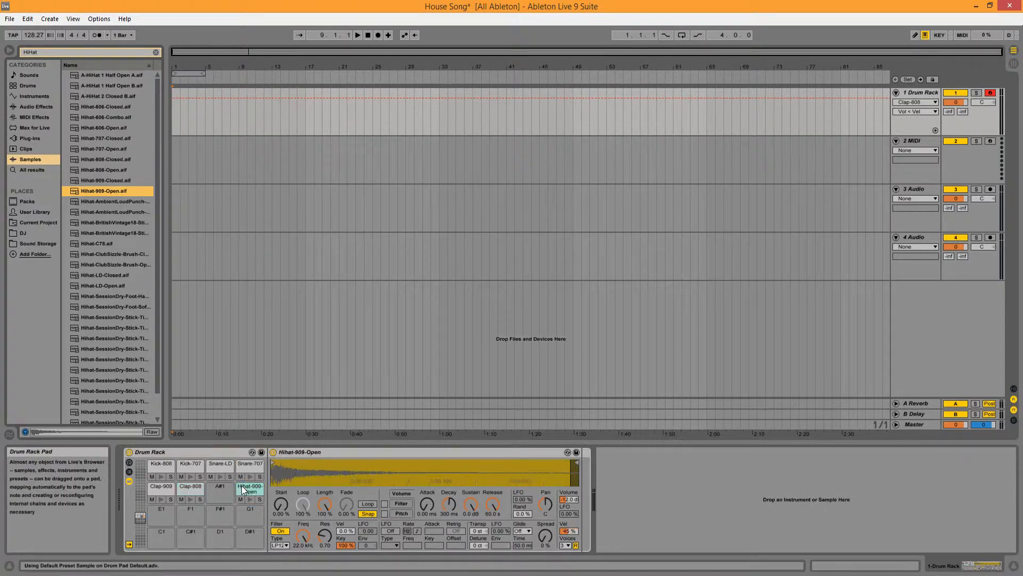
pyautogui.moveTo(113, 180); pyautogui.dragTo(227, 495)
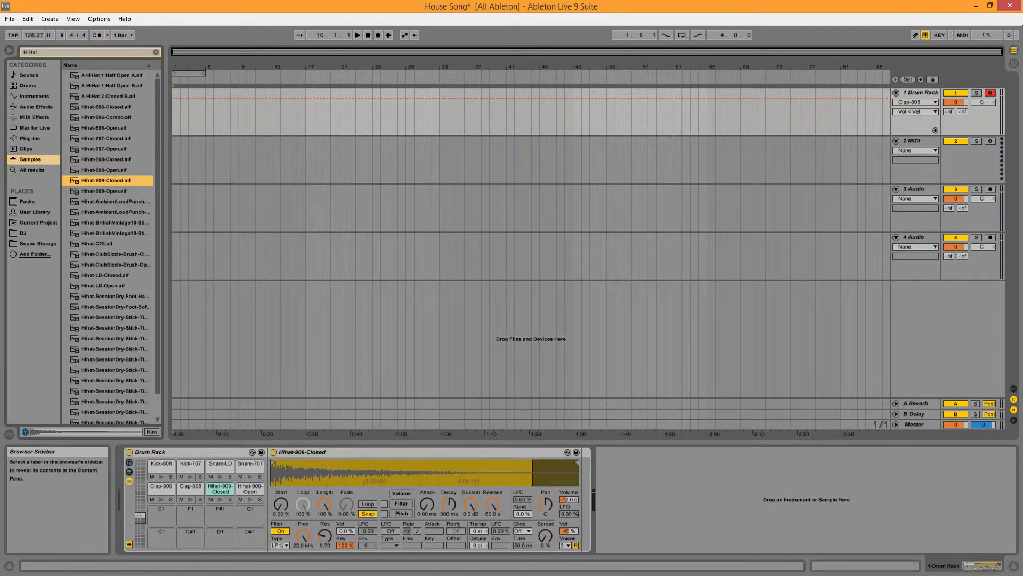
# Step: Set the volume velocity sensitivity of Hihat-909-Closed and Hihat-909-Open to 100 %
pyautogui.moveTo(568, 531); pyautogui.dragTo(569, 453)
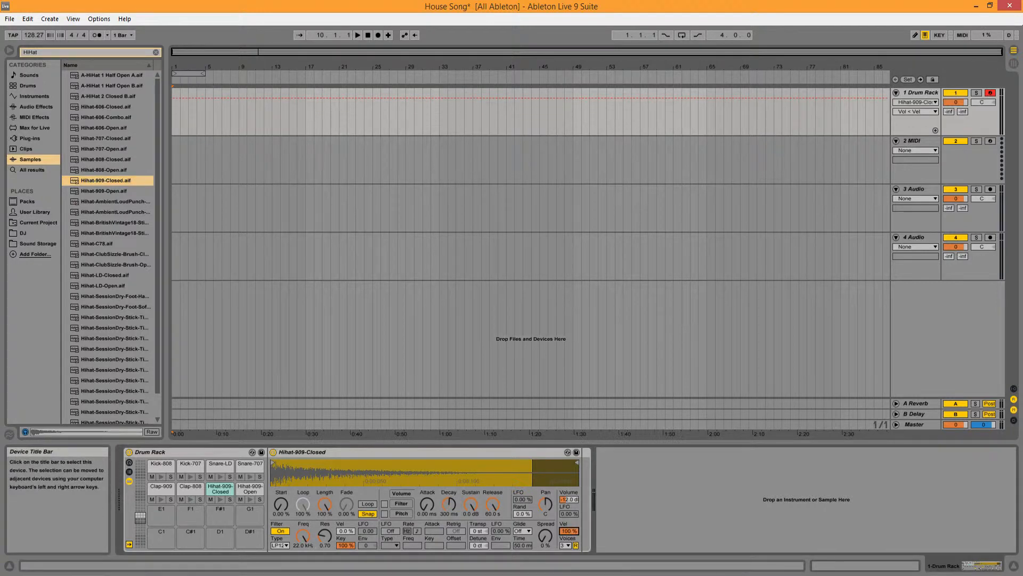
pyautogui.click(250, 488)
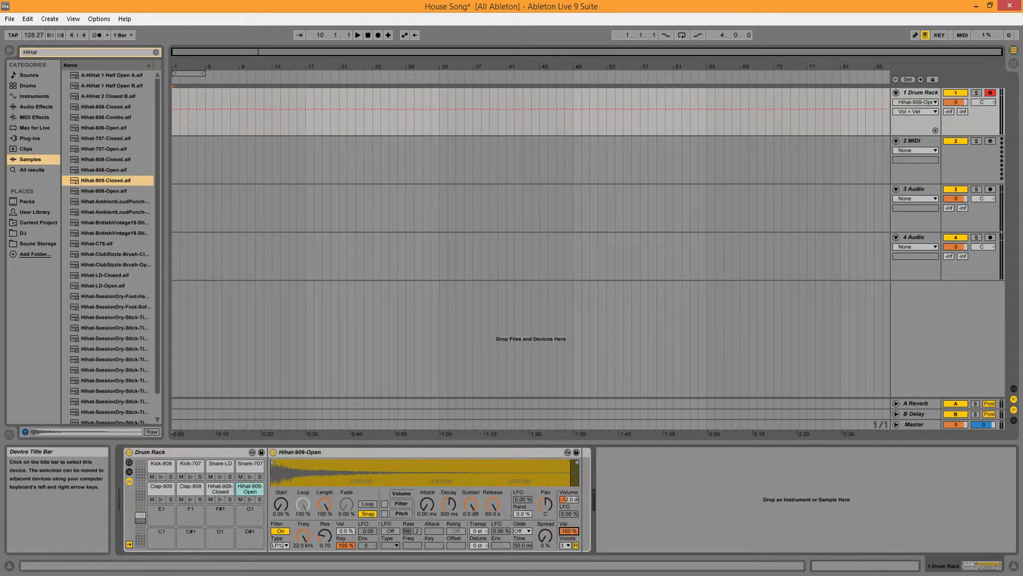
pyautogui.click(212, 487)
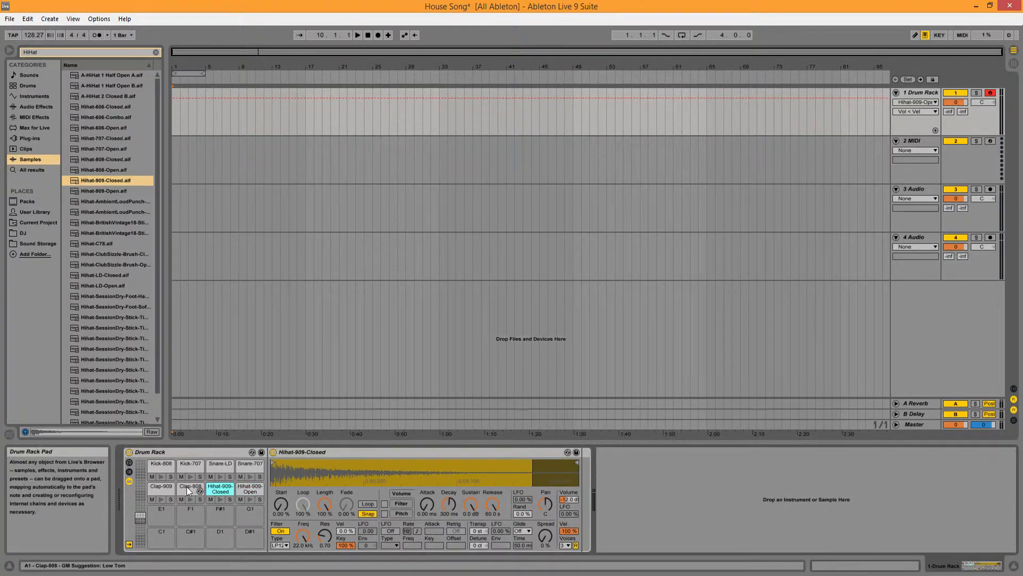
# Step: Go through the clap, kick and snare pads and set the volume velocity sensitivity of Kick-808 to 100 %
pyautogui.click(186, 487)
pyautogui.click(166, 488)
pyautogui.click(161, 466)
pyautogui.click(189, 467)
pyautogui.click(161, 466)
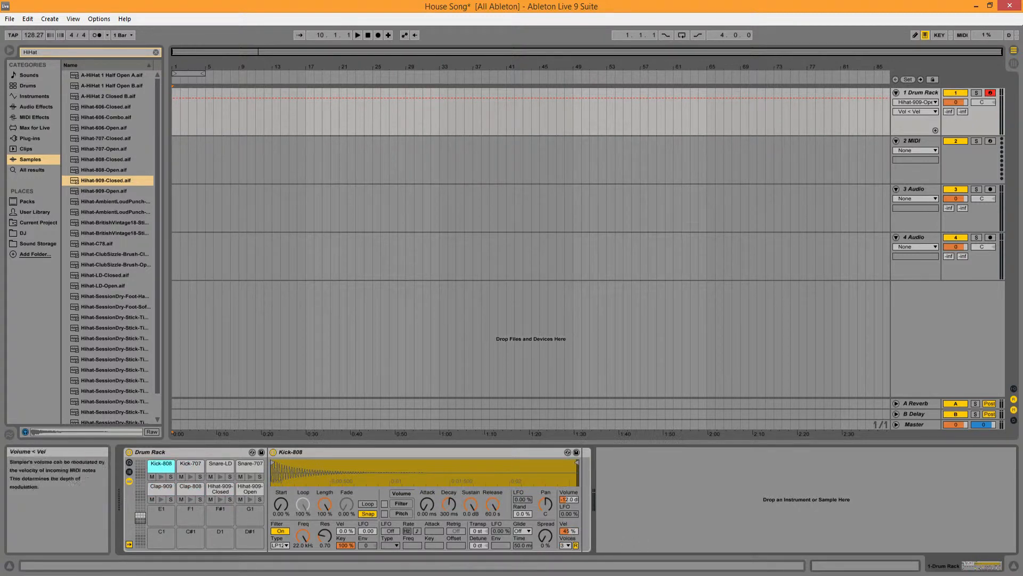
pyautogui.moveTo(568, 531); pyautogui.dragTo(569, 453)
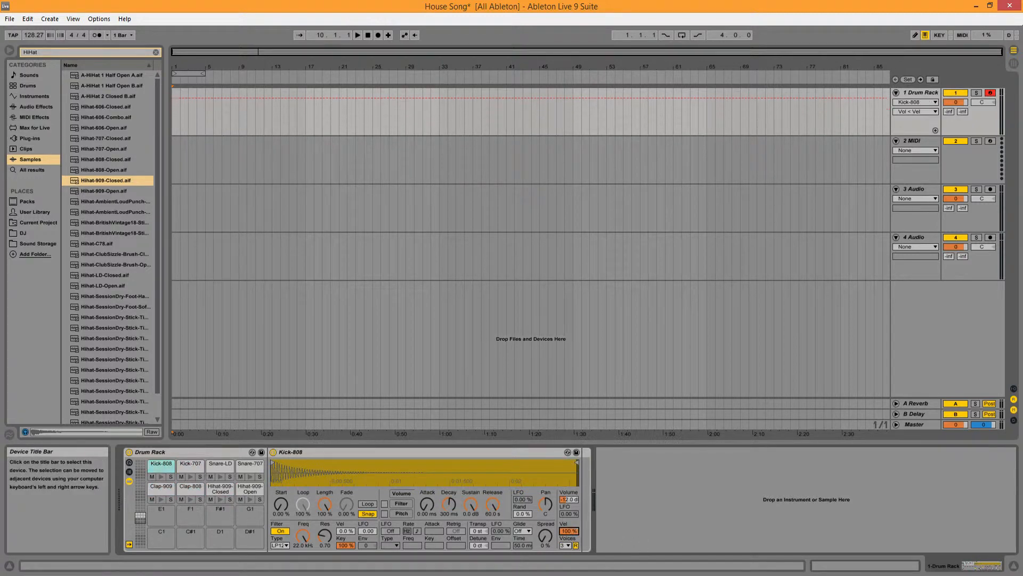
pyautogui.click(185, 465)
pyautogui.click(222, 465)
pyautogui.click(248, 465)
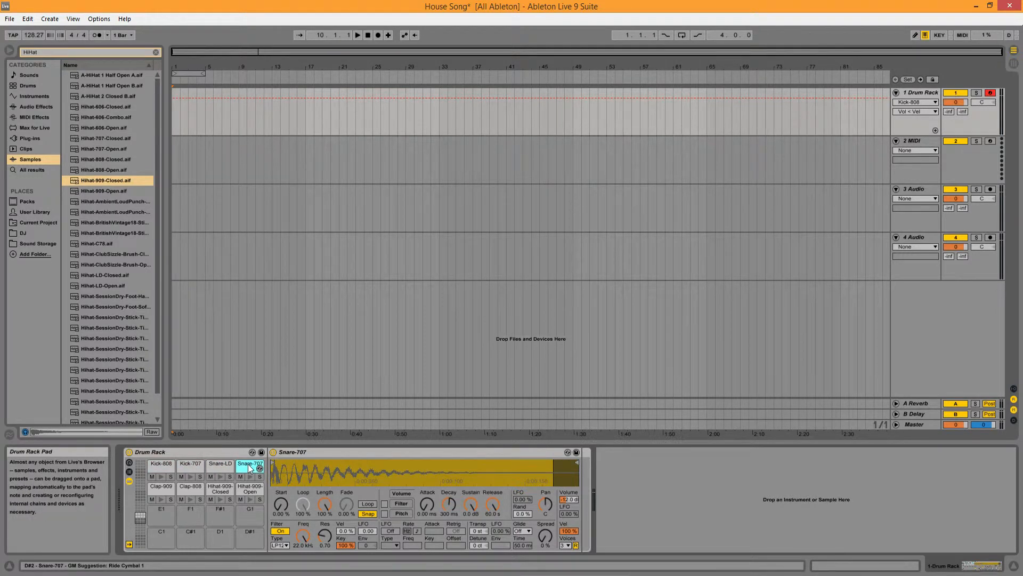
# Step: Record an empty MIDI clip of nearly three bars on the Drum Rack track from 1.1.1, then return the playhead to the start
pyautogui.click(917, 94)
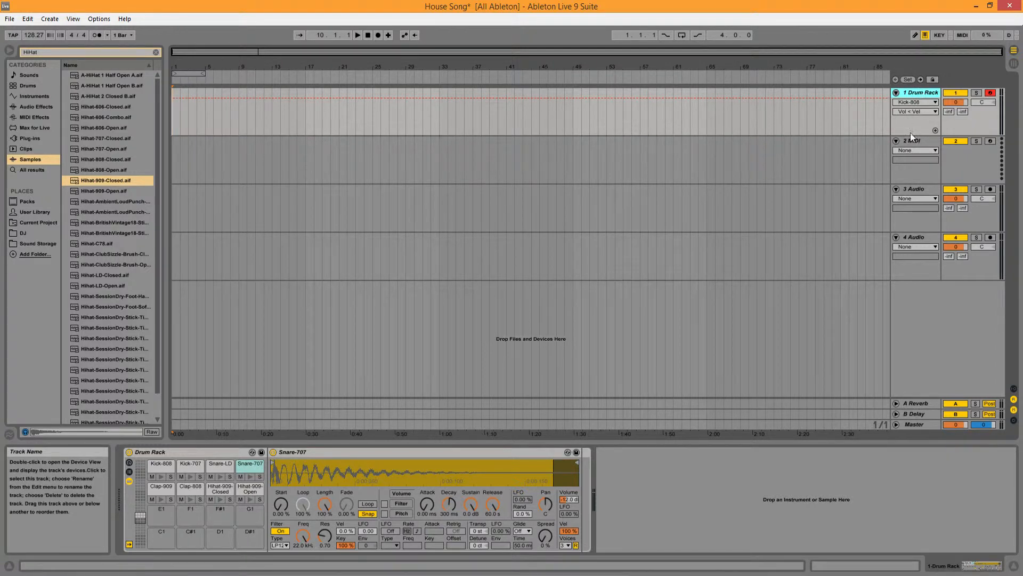
pyautogui.click(369, 37)
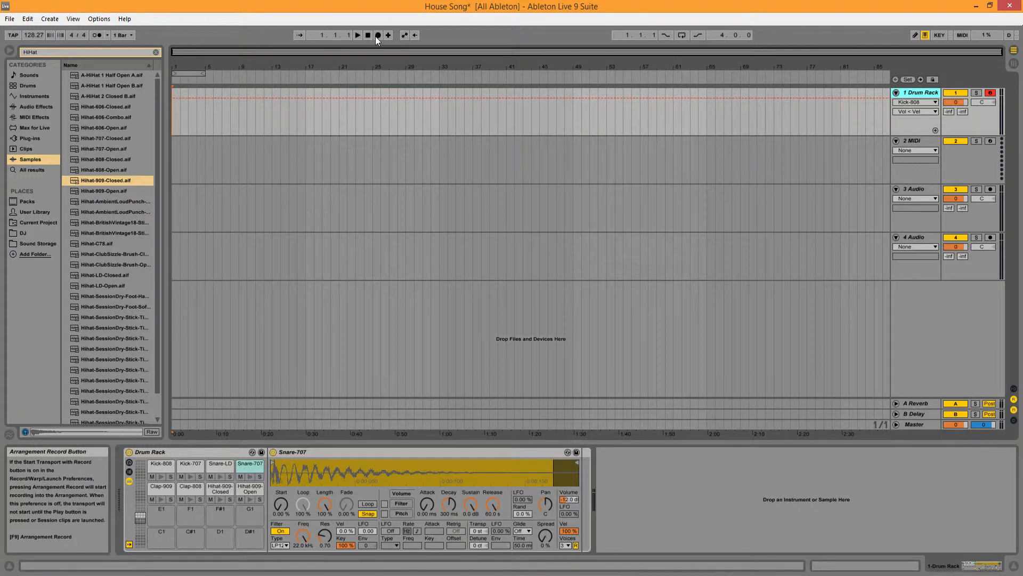
pyautogui.click(378, 35)
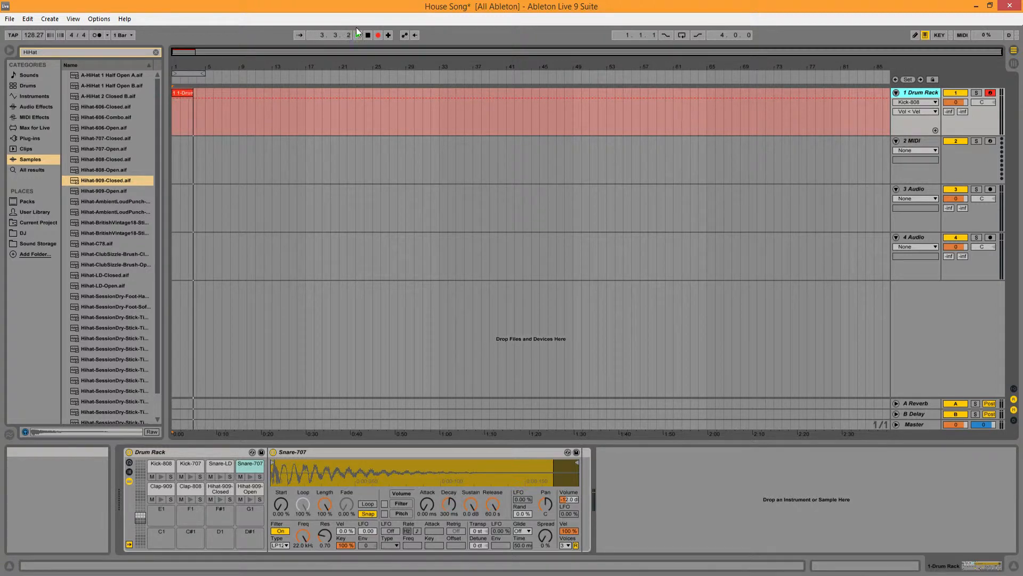
pyautogui.click(379, 35)
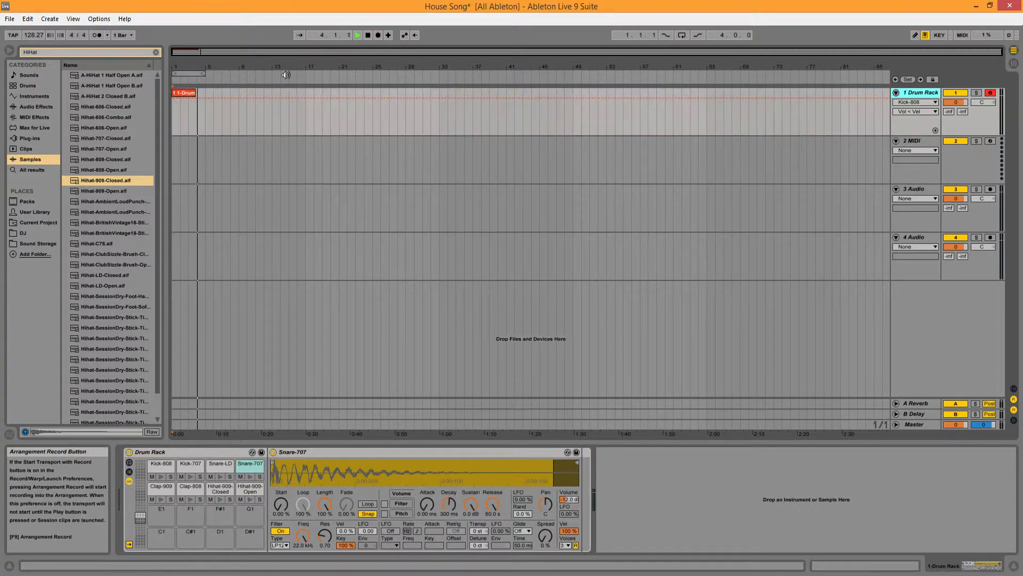
pyautogui.click(372, 38)
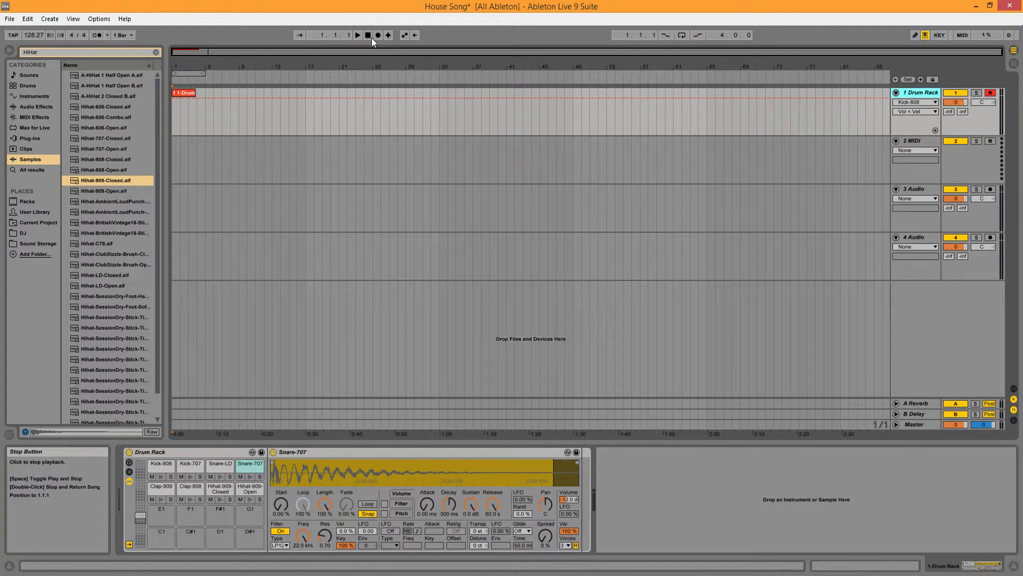
# Step: Open the recorded clip's notes, enable Draw Mode and set the clip end to 4.1.1
pyautogui.click(185, 94)
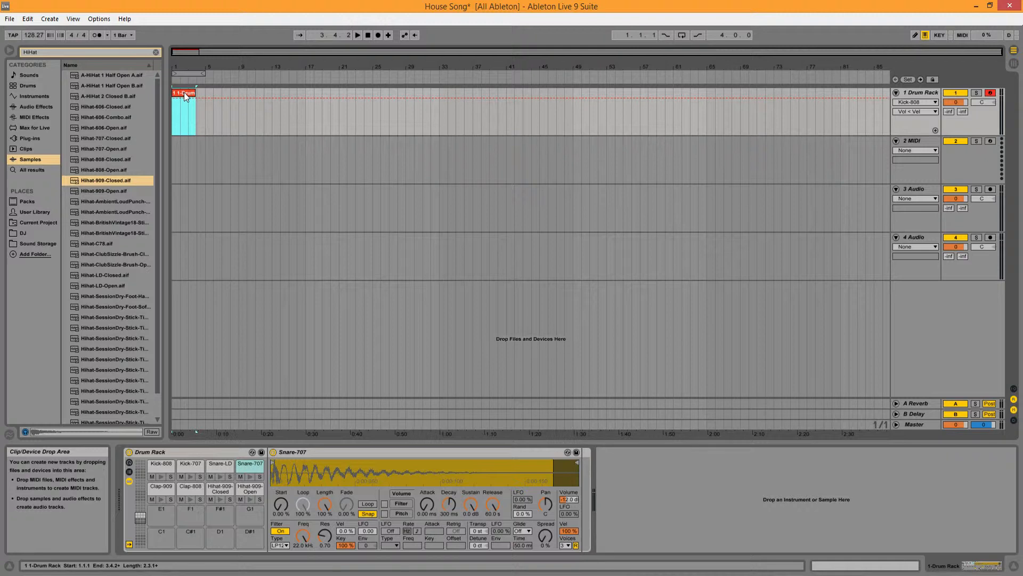
pyautogui.doubleClick(184, 94)
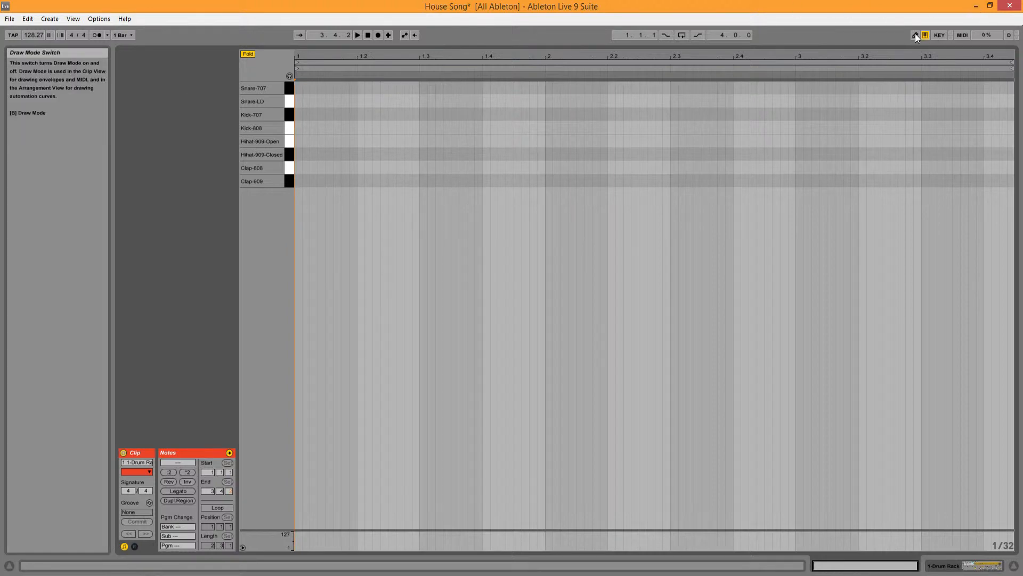
pyautogui.press('b')
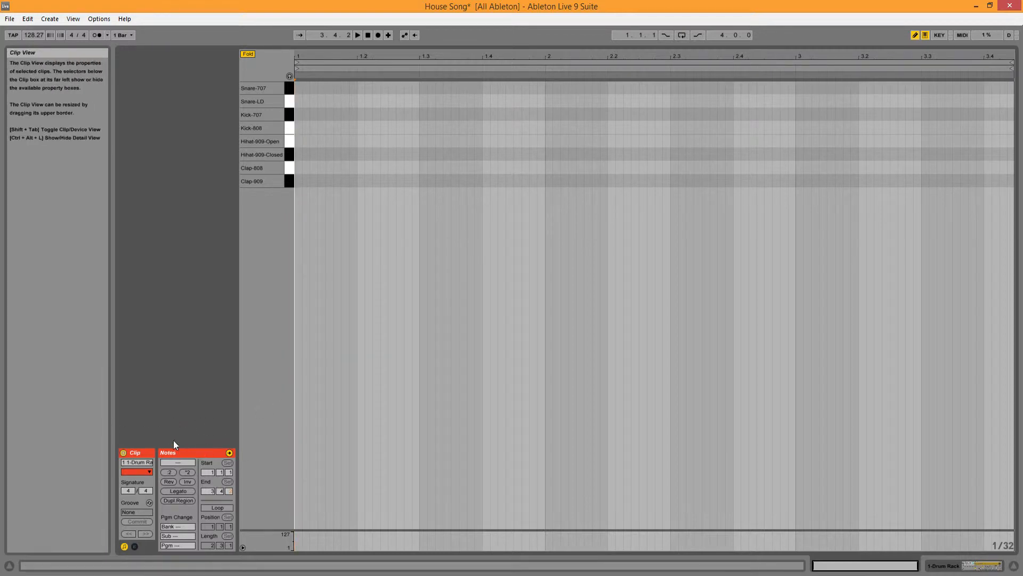
pyautogui.click(209, 491)
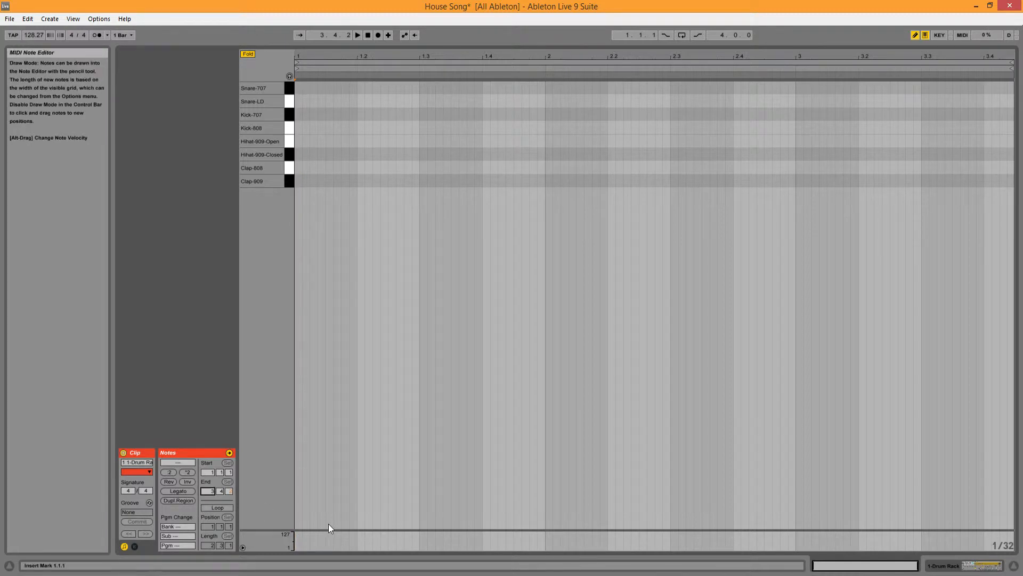
pyautogui.write('4')
pyautogui.press('Return')
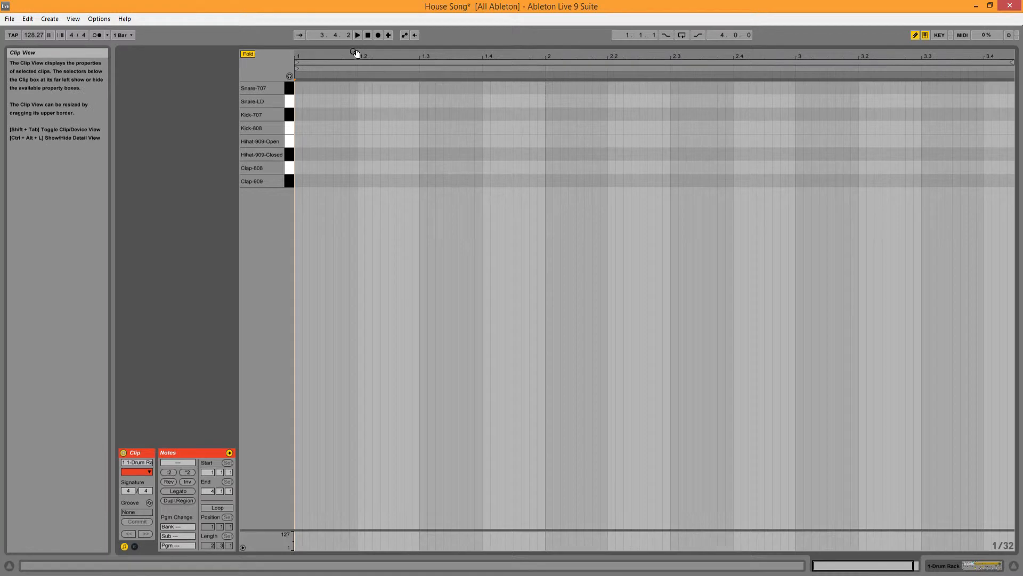
# Step: Draw a Kick-707 and a Kick-808 note at 1.1.1, each one sixteenth long up to 1.1.2
pyautogui.moveTo(354, 54); pyautogui.dragTo(352, 57)
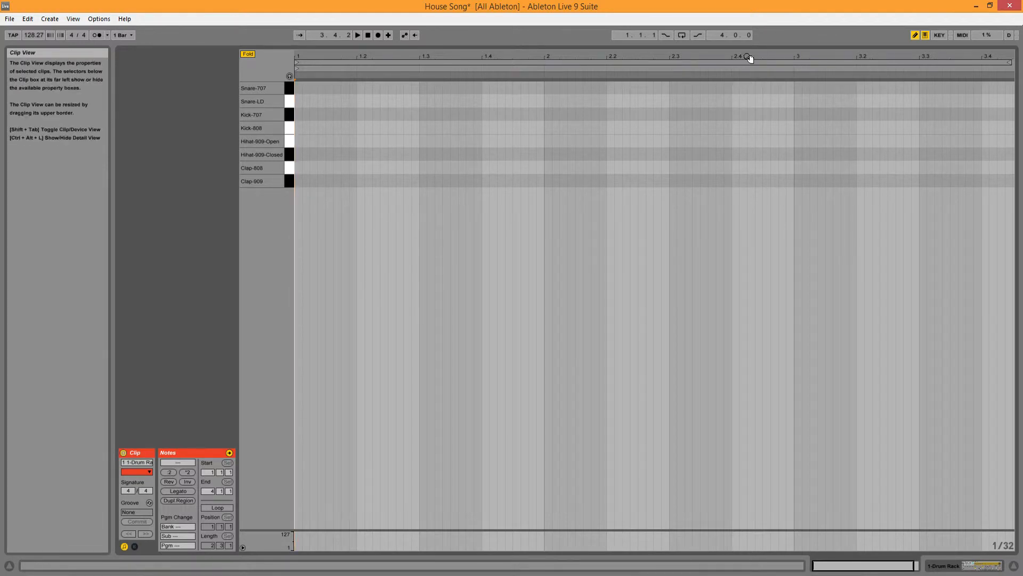
pyautogui.moveTo(418, 56); pyautogui.dragTo(396, 54)
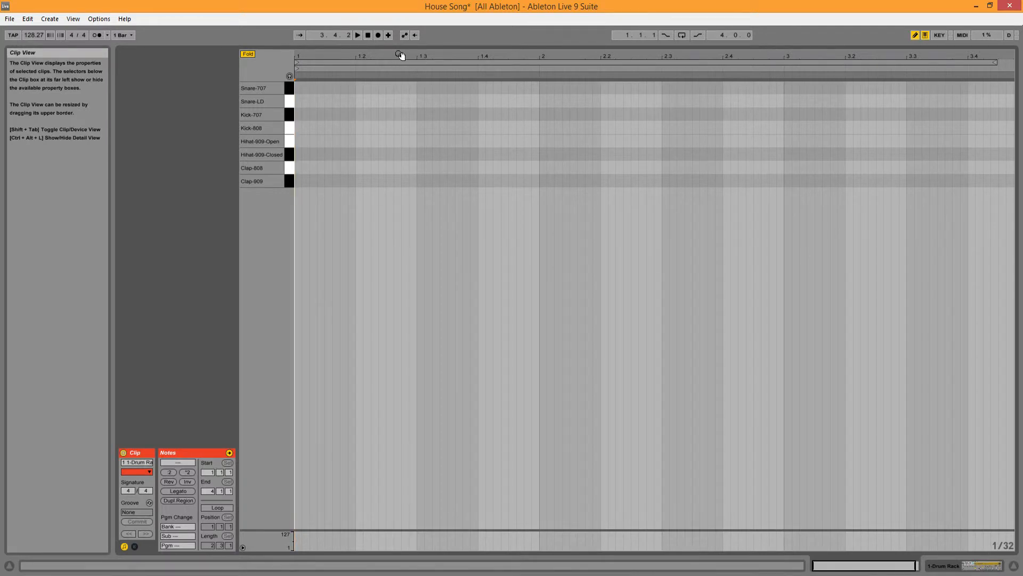
pyautogui.moveTo(398, 54); pyautogui.dragTo(403, 67)
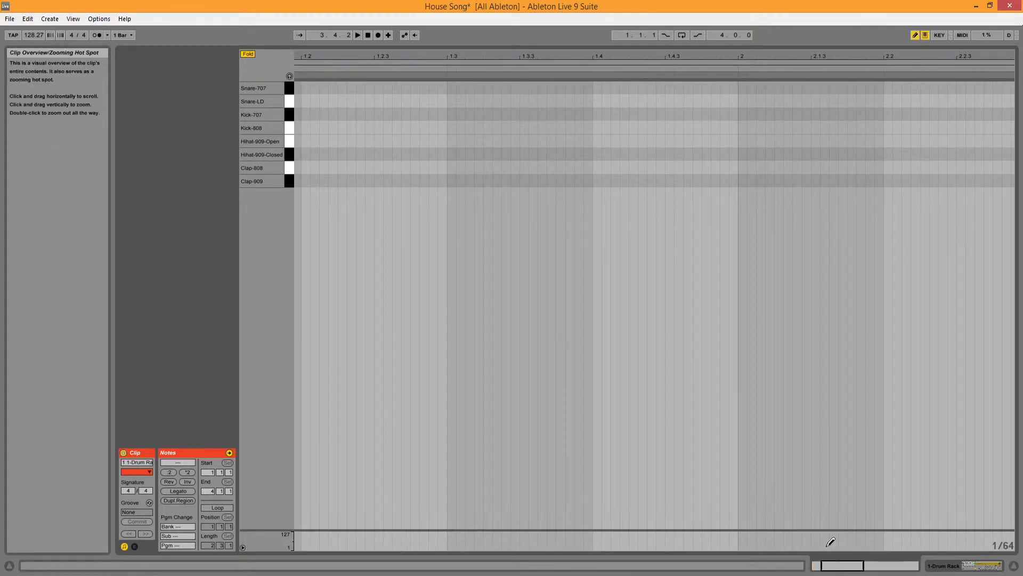
pyautogui.moveTo(842, 566); pyautogui.dragTo(863, 569)
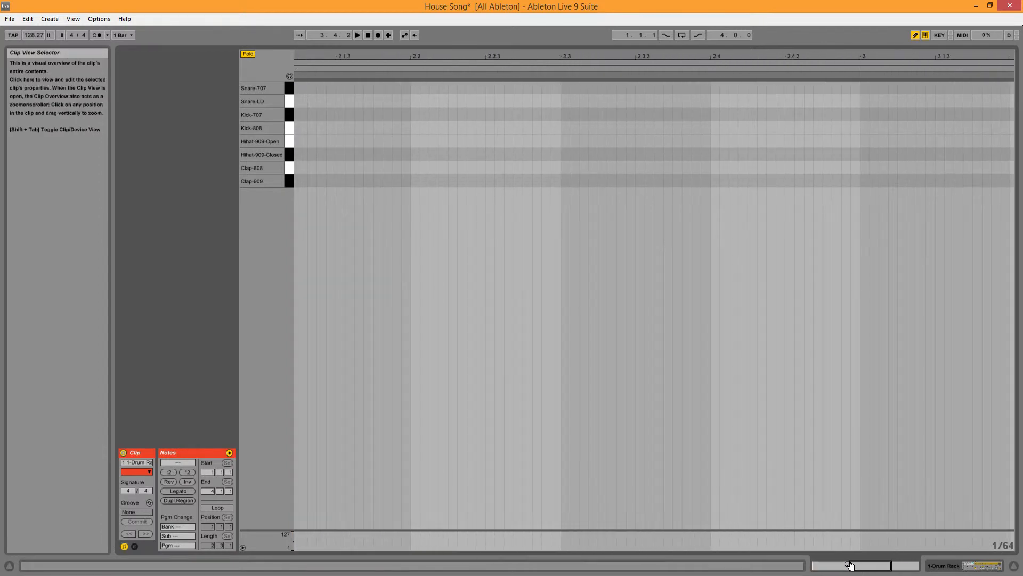
pyautogui.moveTo(851, 566)
pyautogui.mouseDown()
pyautogui.moveTo(817, 566)
pyautogui.moveTo(887, 566)
pyautogui.moveTo(838, 565)
pyautogui.mouseUp()
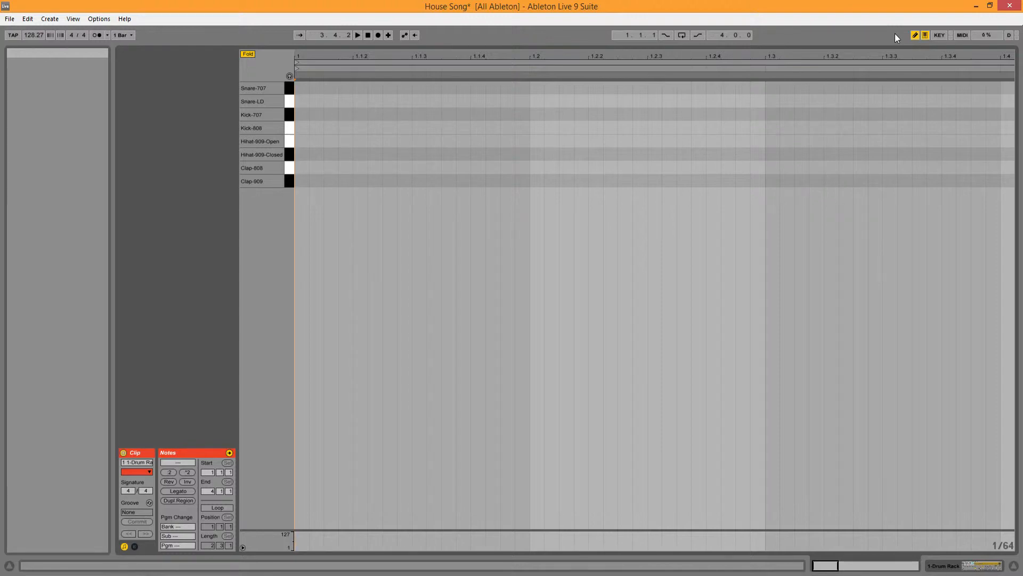
pyautogui.click(915, 35)
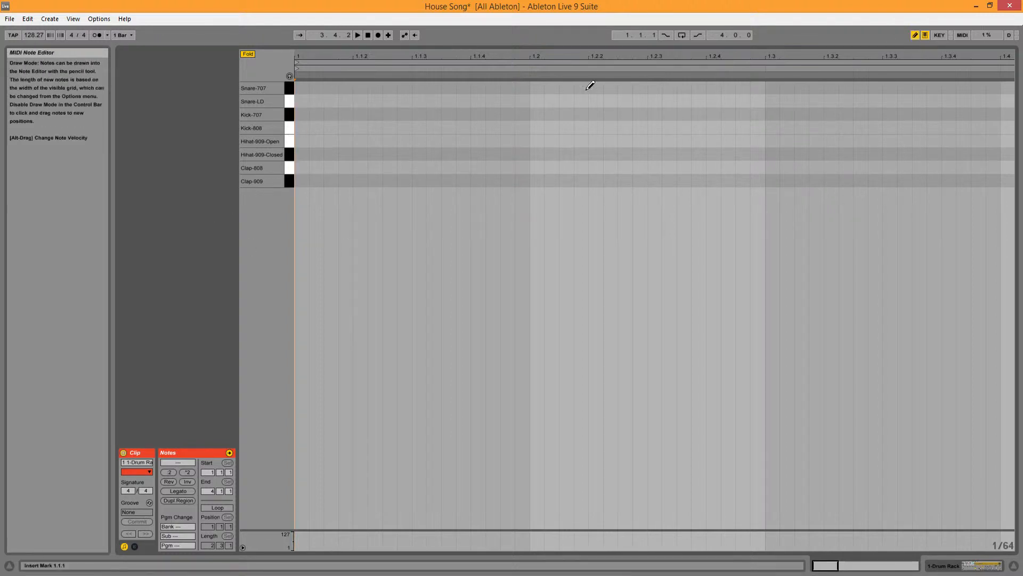
pyautogui.click(309, 113)
pyautogui.moveTo(307, 114); pyautogui.dragTo(353, 116)
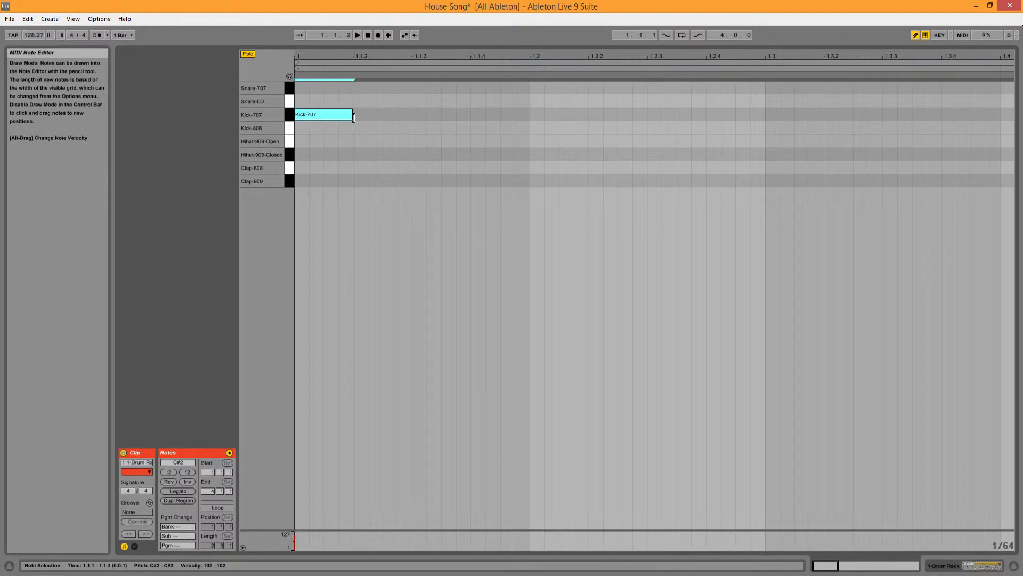
pyautogui.moveTo(353, 117)
pyautogui.mouseDown()
pyautogui.moveTo(338, 128)
pyautogui.moveTo(351, 129)
pyautogui.mouseUp()
pyautogui.click(306, 128)
# Step: Play back the two layered kick notes and return the playhead to 1.1.1
pyautogui.press('space')
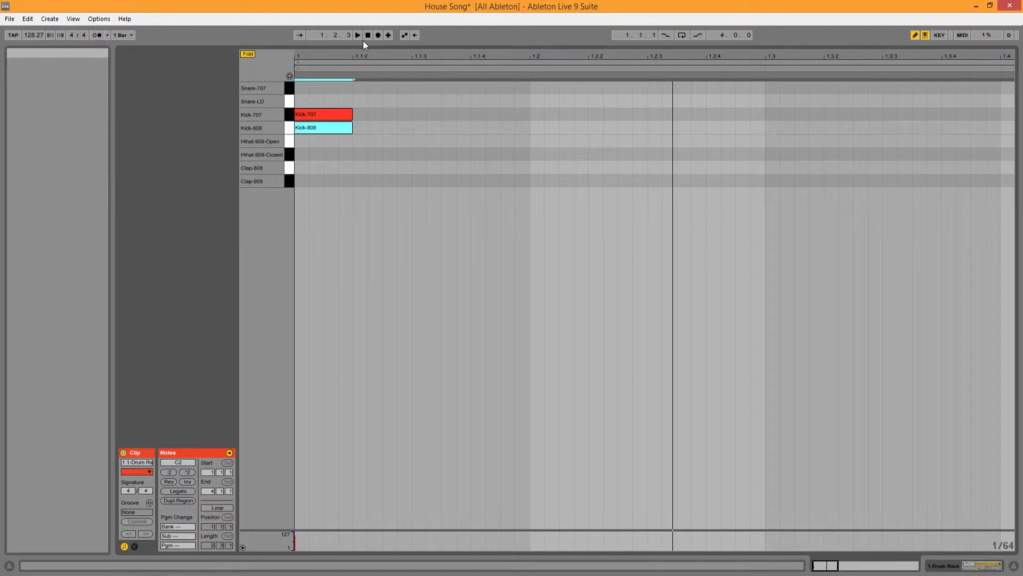
pyautogui.press('space')
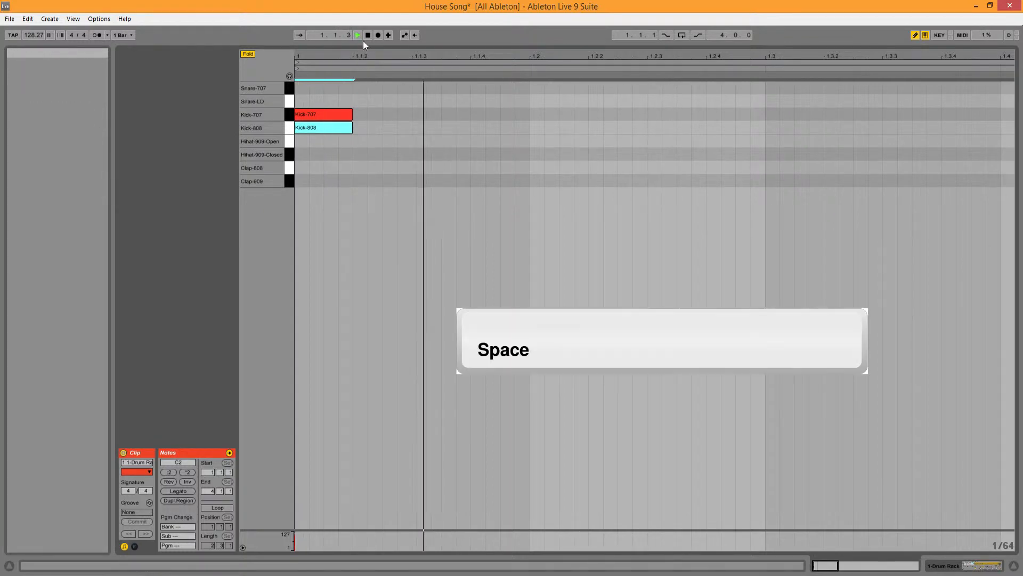
pyautogui.press('space')
pyautogui.click(366, 36)
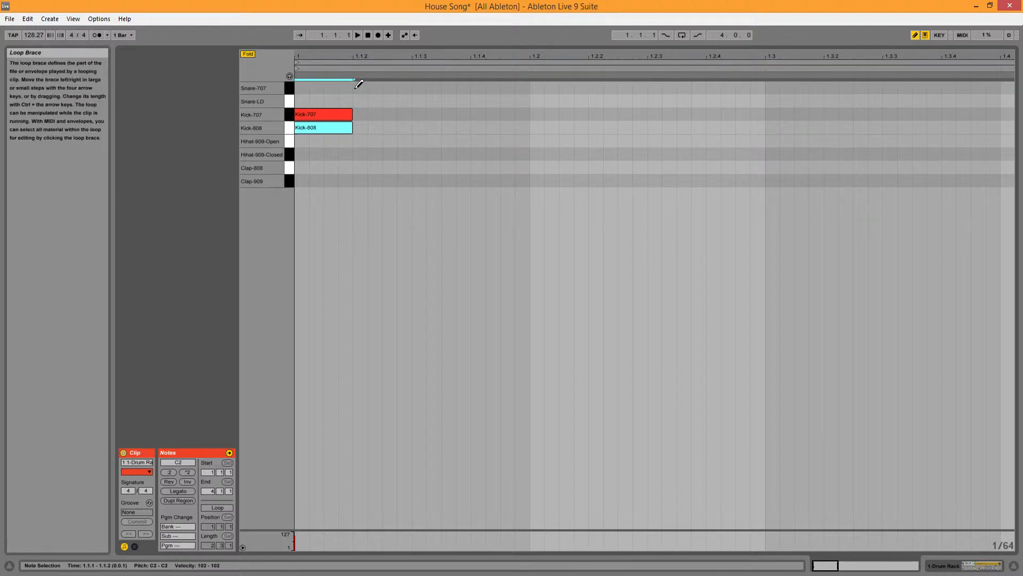
# Step: Try lengthening the Kick-707 note to 1.1.4, play it, and restore its one-sixteenth length
pyautogui.moveTo(352, 114); pyautogui.dragTo(470, 115)
pyautogui.moveTo(351, 127)
pyautogui.mouseDown()
pyautogui.moveTo(470, 128)
pyautogui.moveTo(353, 128)
pyautogui.mouseUp()
pyautogui.press('space')
pyautogui.moveTo(470, 117); pyautogui.dragTo(353, 115)
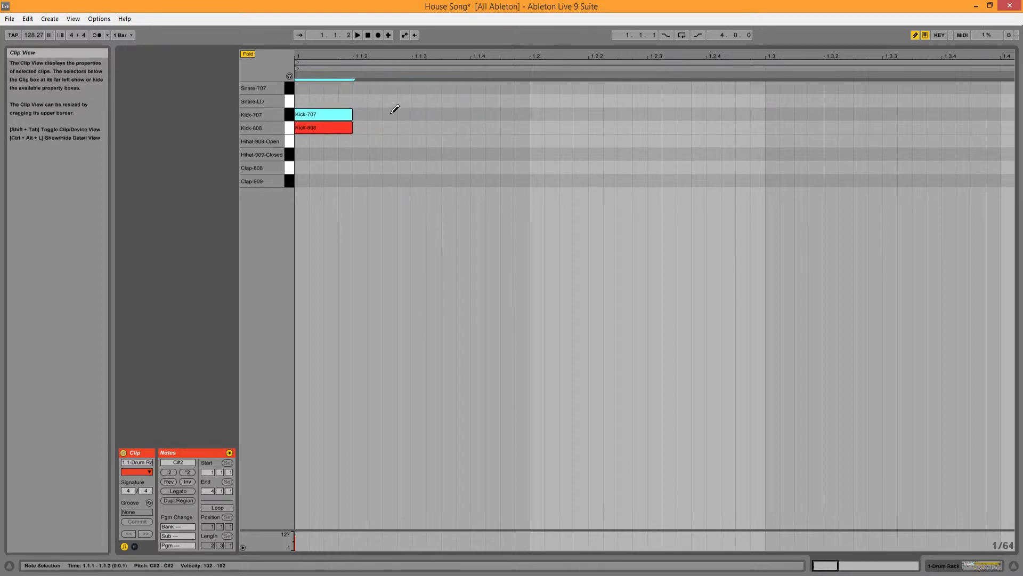
# Step: Draw one-sixteenth Kick-707 and Kick-808 notes together on the second beat at 1.2.1
pyautogui.click(539, 113)
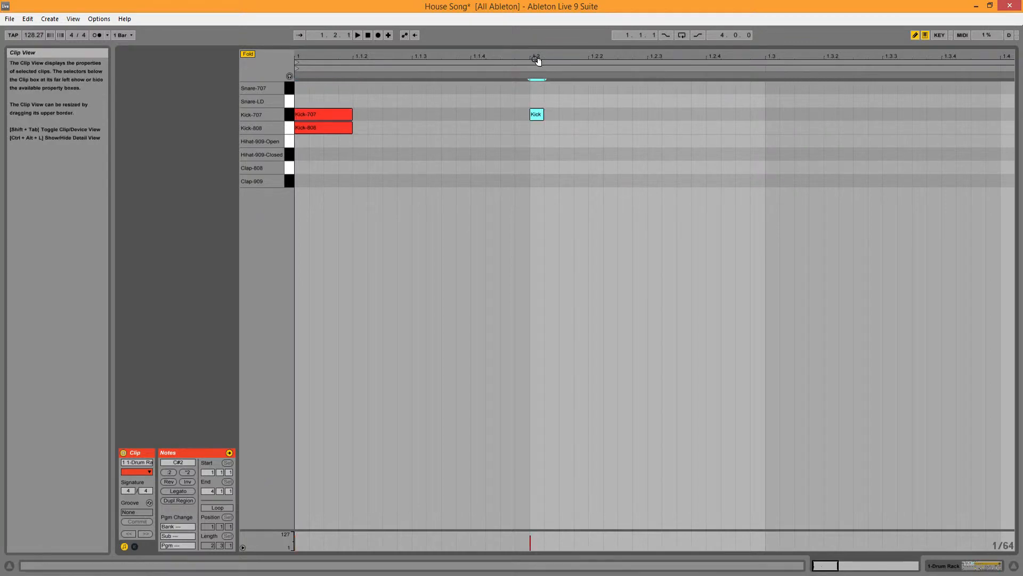
pyautogui.click(543, 114)
pyautogui.click(536, 114)
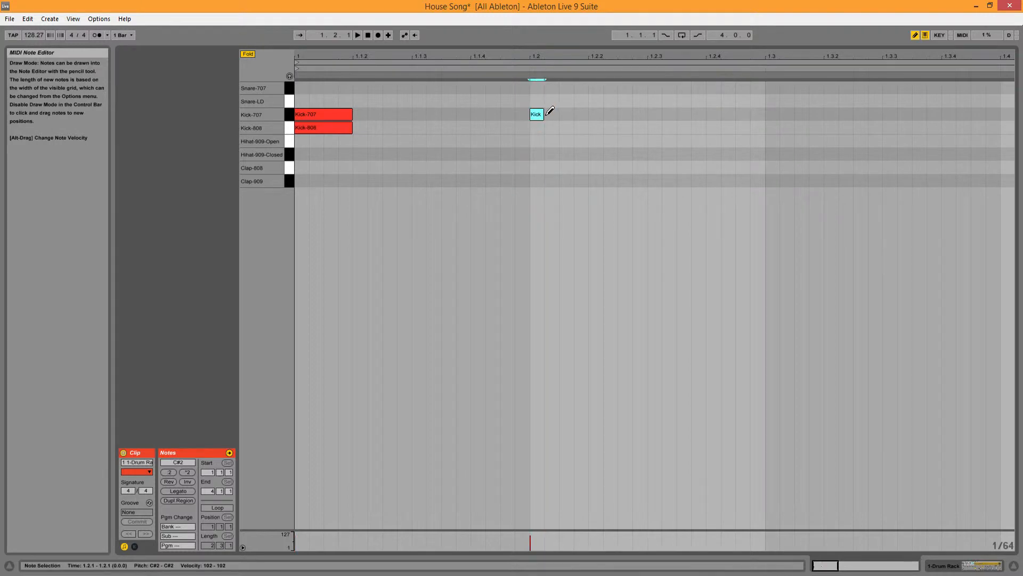
pyautogui.moveTo(543, 116)
pyautogui.mouseDown()
pyautogui.moveTo(589, 114)
pyautogui.moveTo(571, 129)
pyautogui.moveTo(587, 129)
pyautogui.mouseUp()
pyautogui.click(540, 127)
# Step: Turn off Draw Mode, duplicate the four kick notes and move the copies to start at 1.3.1
pyautogui.press('b')
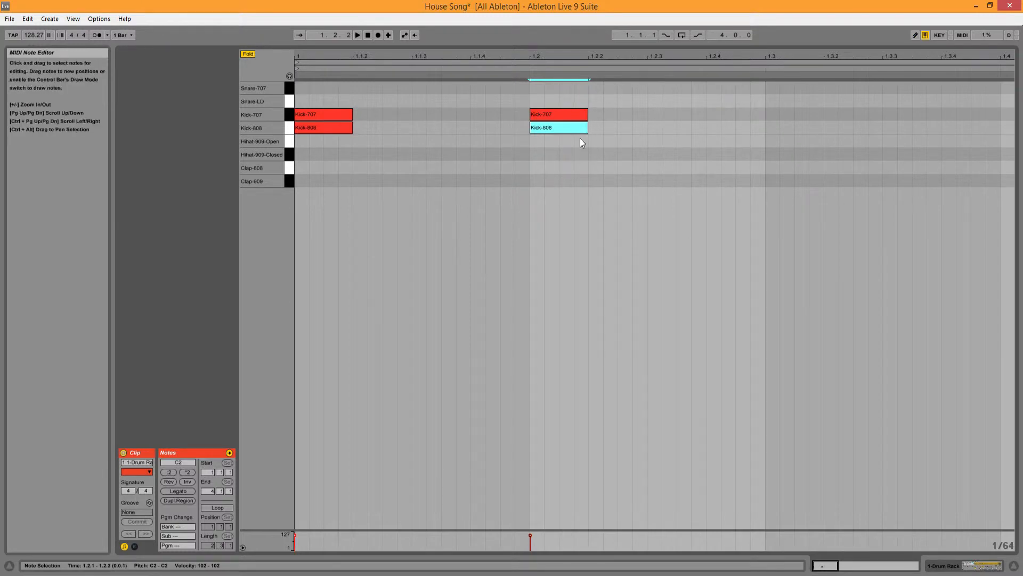
pyautogui.moveTo(606, 159); pyautogui.dragTo(300, 95)
pyautogui.hotkey('ctrl', 'd')
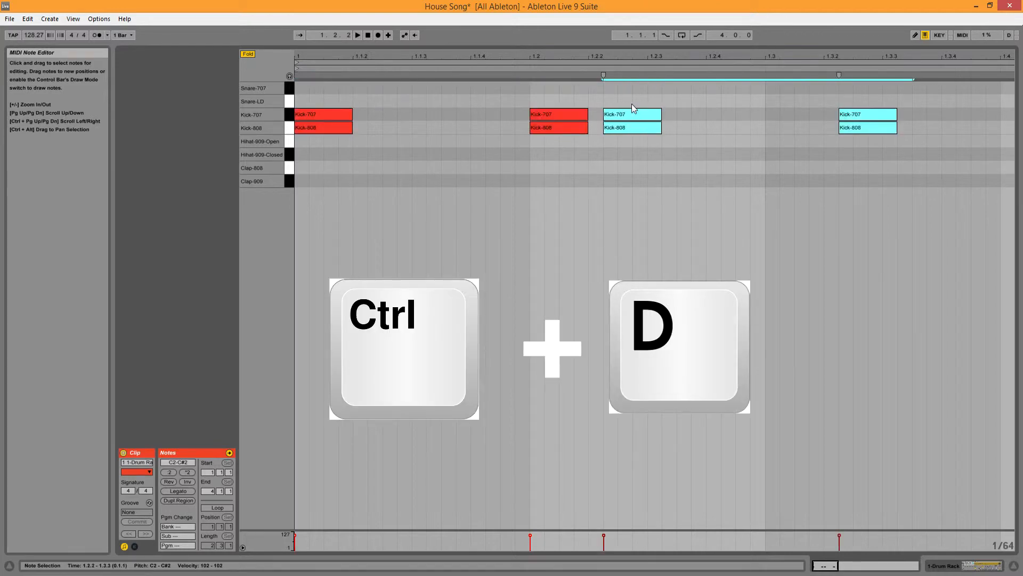
pyautogui.moveTo(613, 113); pyautogui.dragTo(763, 114)
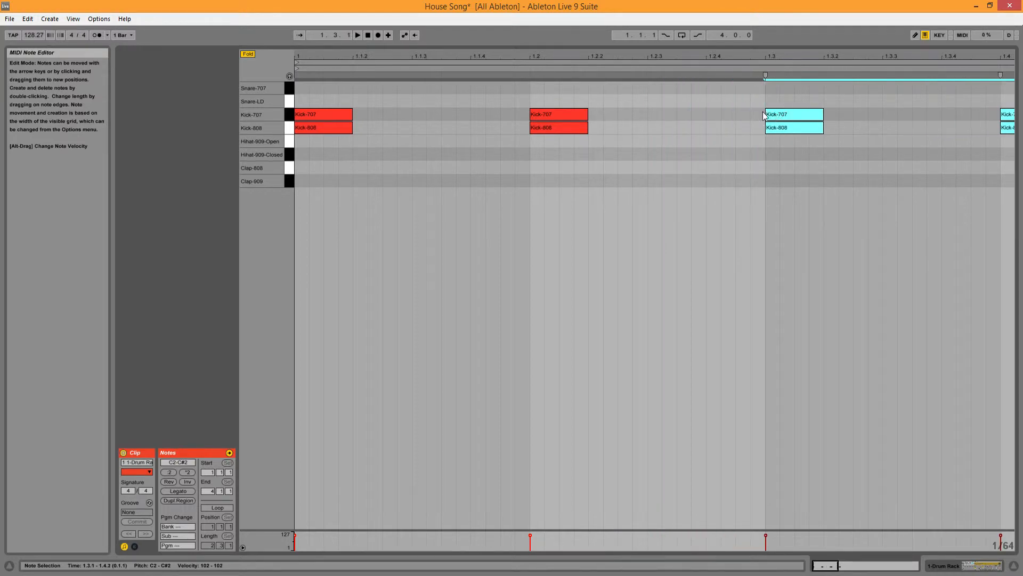
# Step: Play back the kick pattern and audition the Hihat-909-Open pad in the Drum Rack several times
pyautogui.moveTo(838, 566); pyautogui.dragTo(854, 565)
pyautogui.press('space')
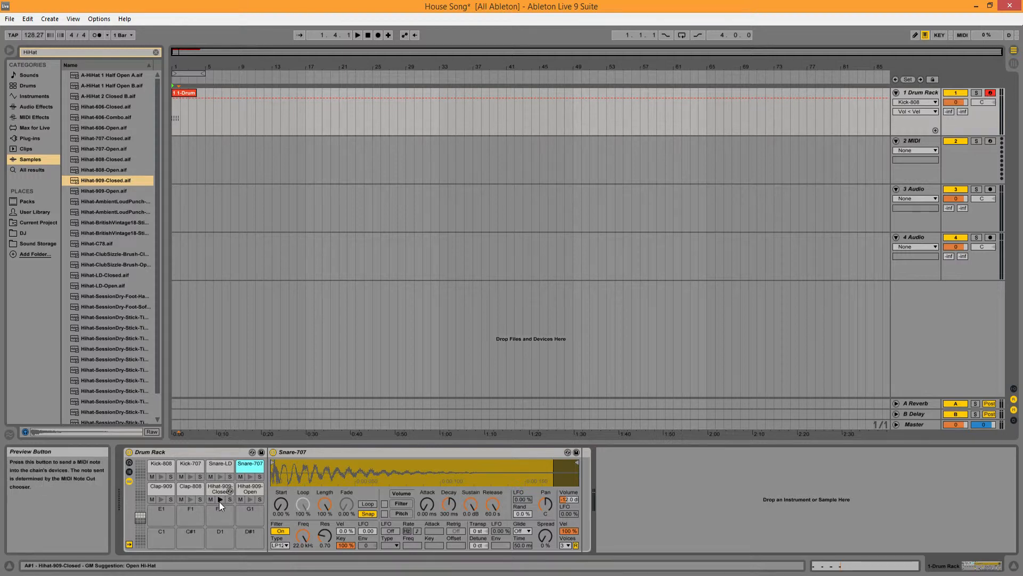
pyautogui.click(250, 500)
pyautogui.click(250, 499)
pyautogui.click(250, 500)
pyautogui.click(250, 500)
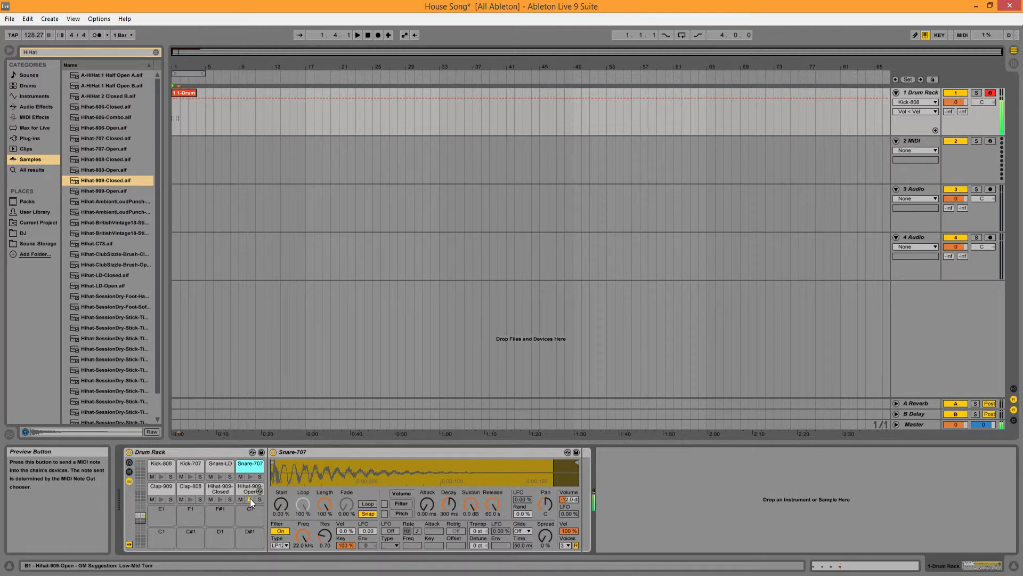
pyautogui.click(250, 500)
pyautogui.click(250, 500)
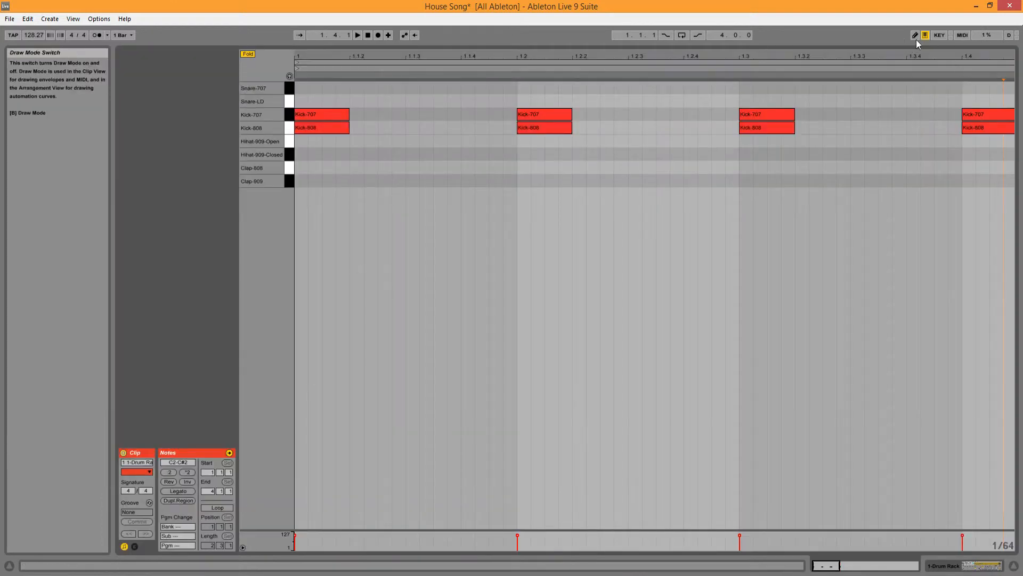
# Step: Turn on Draw Mode and draw Hihat-909-Open notes a thirty-second long at 1.1.1, 1.2.1, 1.3.1 and 1.4.1
pyautogui.click(916, 35)
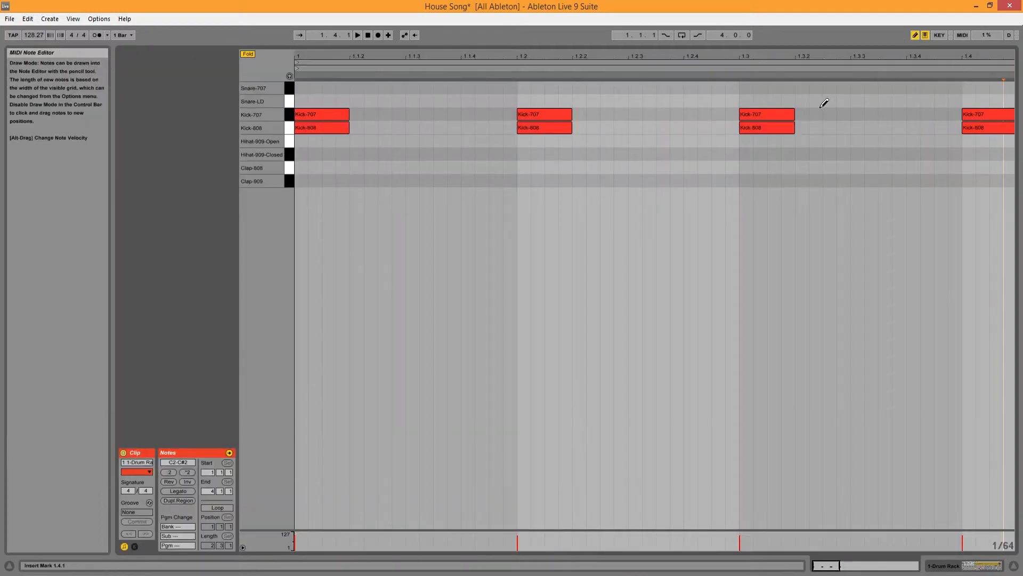
pyautogui.click(304, 141)
pyautogui.moveTo(307, 142); pyautogui.dragTo(320, 141)
pyautogui.click(523, 140)
pyautogui.moveTo(530, 141); pyautogui.dragTo(544, 141)
pyautogui.click(746, 141)
pyautogui.moveTo(752, 142); pyautogui.dragTo(768, 142)
pyautogui.click(973, 141)
pyautogui.moveTo(974, 141); pyautogui.dragTo(989, 136)
pyautogui.press('space')
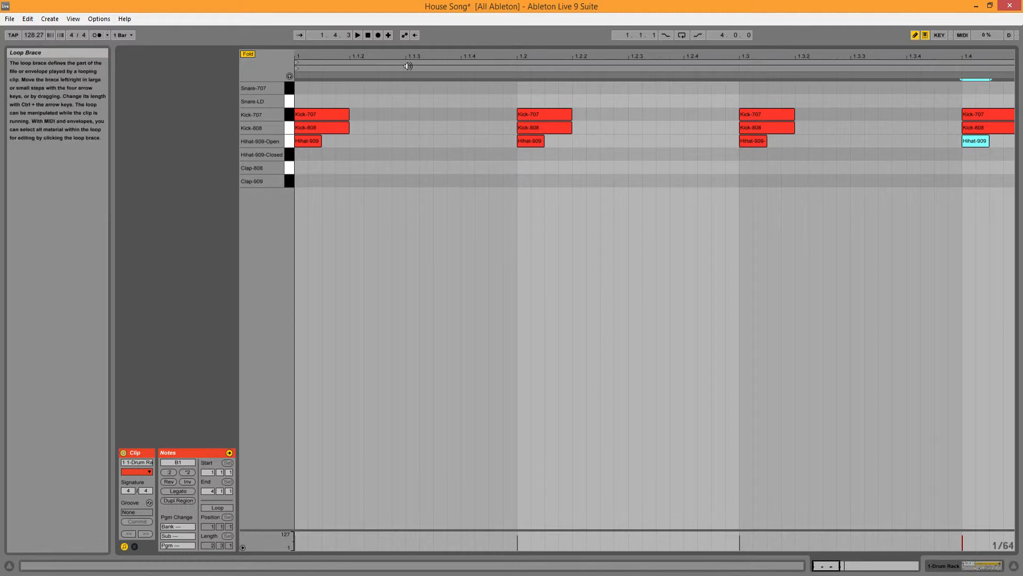
# Step: Draw a one-sixteenth Hihat-909-Closed note at 1.1.3 and place duplicates of it at 1.2.3, 1.3.3 and 1.4.3
pyautogui.click(411, 154)
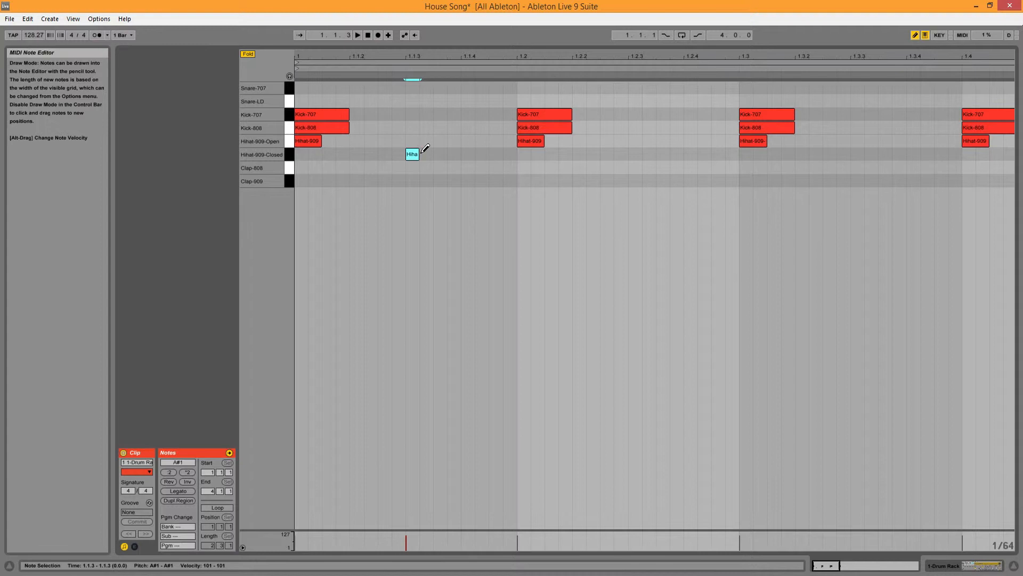
pyautogui.moveTo(419, 154); pyautogui.dragTo(459, 154)
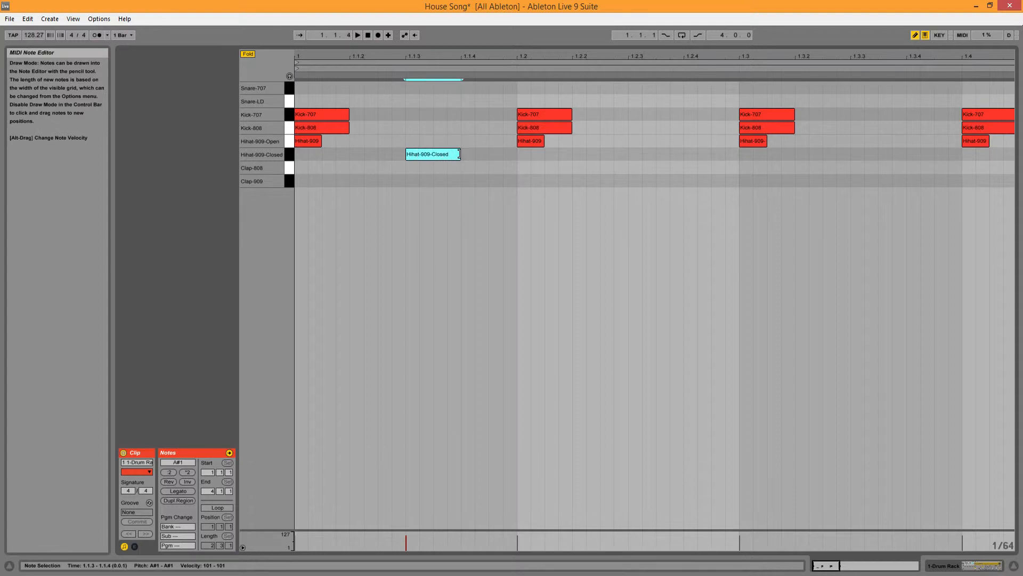
pyautogui.hotkey('ctrl', 'd')
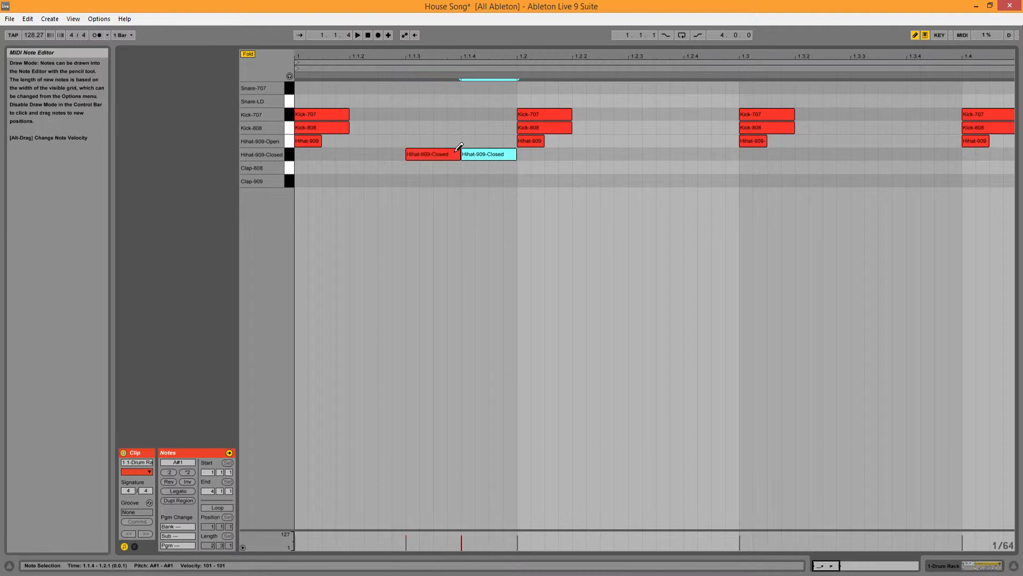
pyautogui.moveTo(477, 152); pyautogui.dragTo(638, 153)
pyautogui.hotkey('ctrl', 'd')
pyautogui.moveTo(702, 155); pyautogui.dragTo(869, 155)
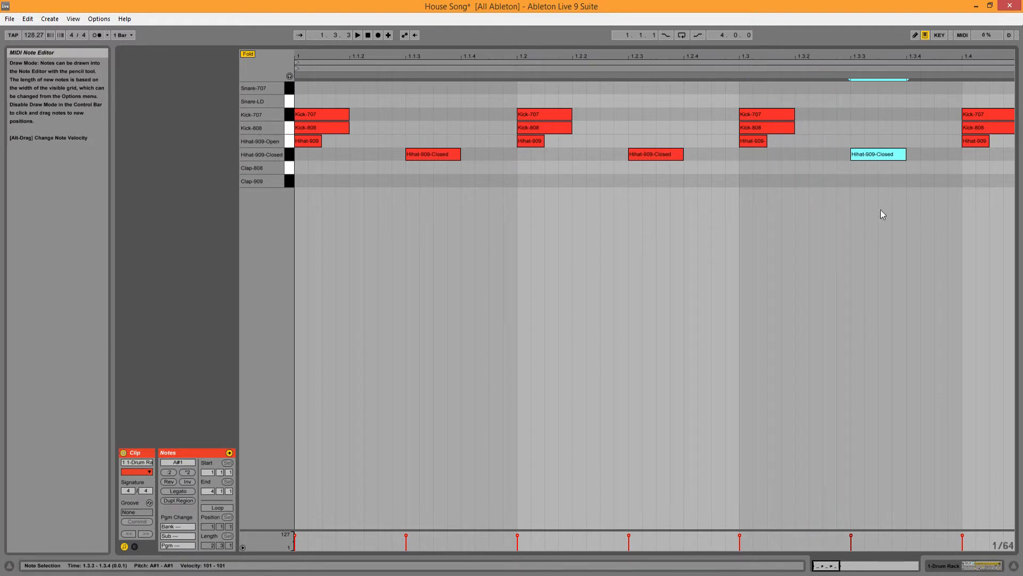
pyautogui.moveTo(839, 565); pyautogui.dragTo(849, 566)
pyautogui.hotkey('ctrl', 'd')
pyautogui.moveTo(784, 157); pyautogui.dragTo(906, 155)
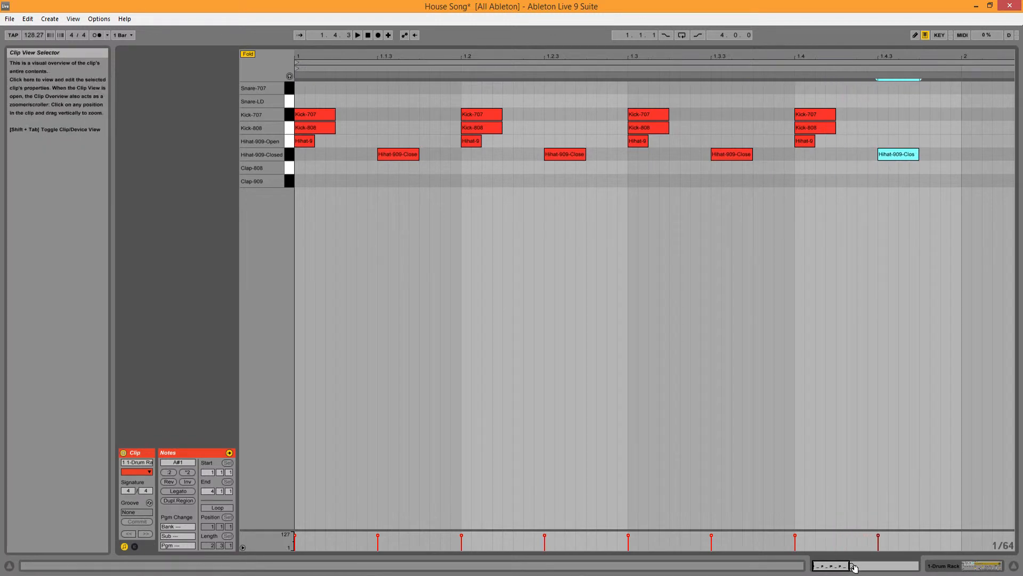
pyautogui.moveTo(849, 565); pyautogui.dragTo(847, 566)
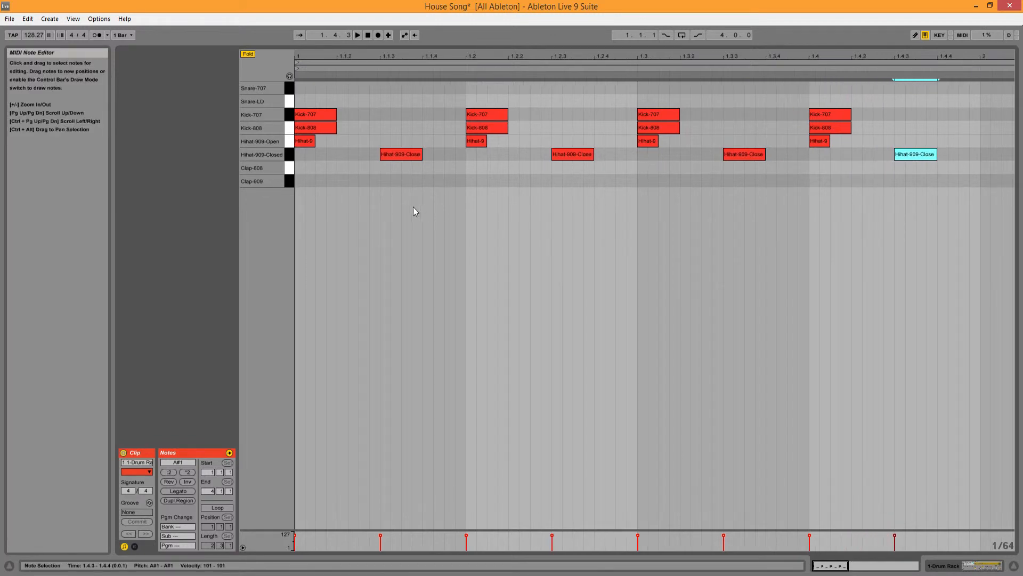
# Step: Check the kick notes on the four beats, play back the kick and hi-hat pattern, and return the playhead to 1.1.1
pyautogui.click(332, 115)
pyautogui.click(472, 115)
pyautogui.click(663, 115)
pyautogui.click(841, 128)
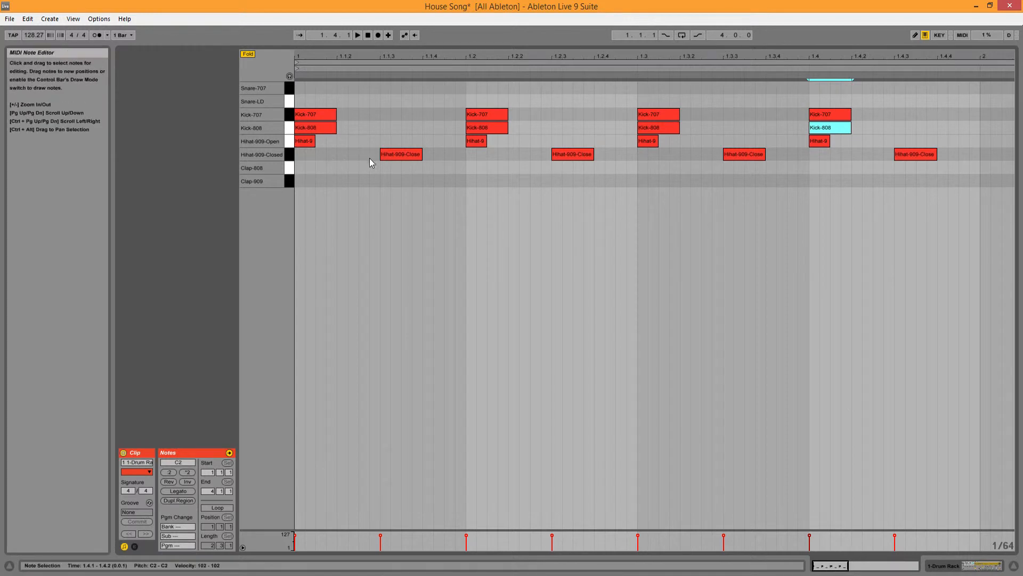
pyautogui.click(357, 35)
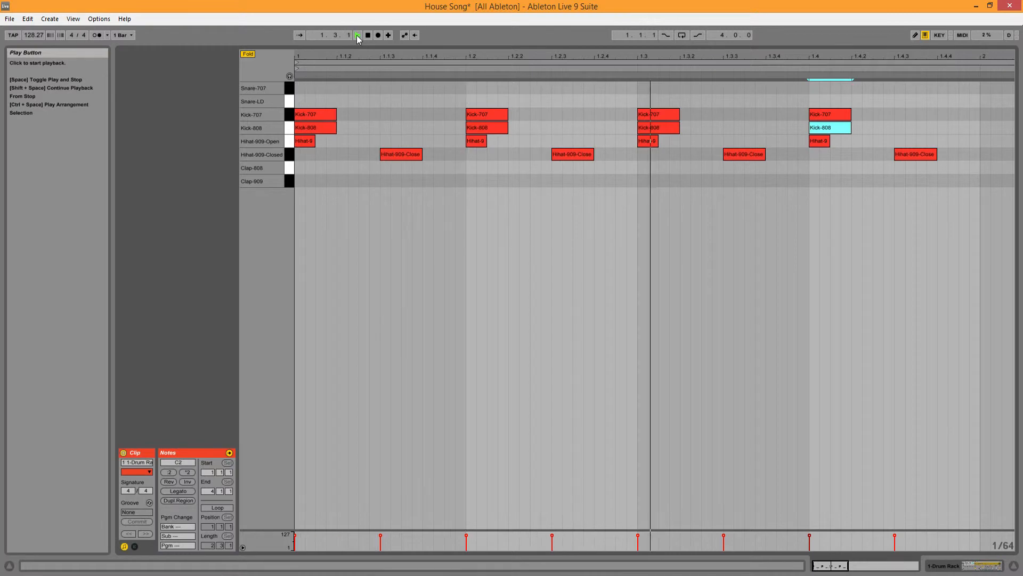
pyautogui.click(369, 34)
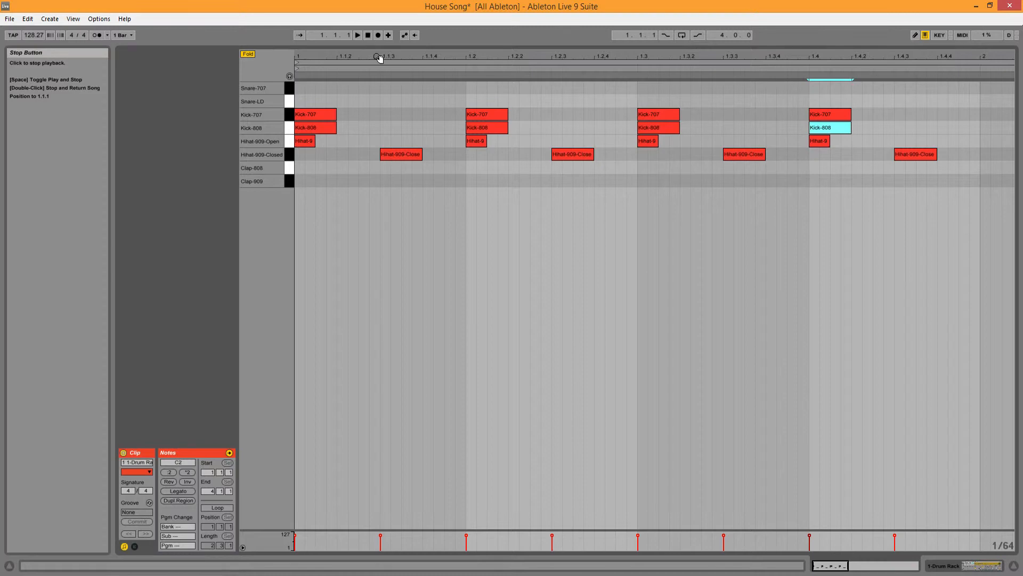
# Step: Turn on Draw Mode and draw one-sixteenth claps around beat two: Clap-808 at 1.1.4 and 1.2.2, Clap-909 at 1.2.1
pyautogui.click(914, 35)
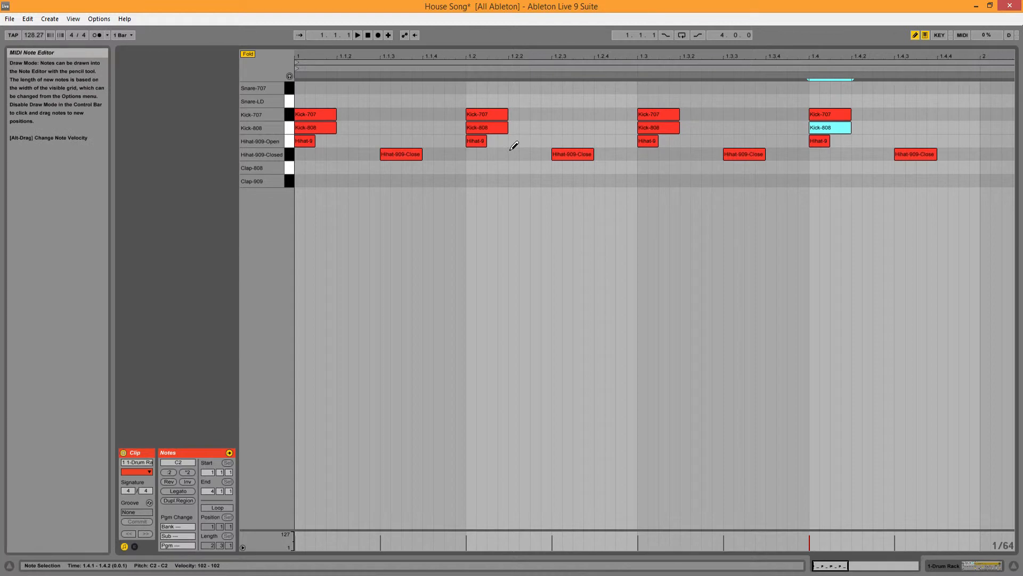
pyautogui.click(429, 166)
pyautogui.moveTo(437, 167); pyautogui.dragTo(466, 167)
pyautogui.click(472, 181)
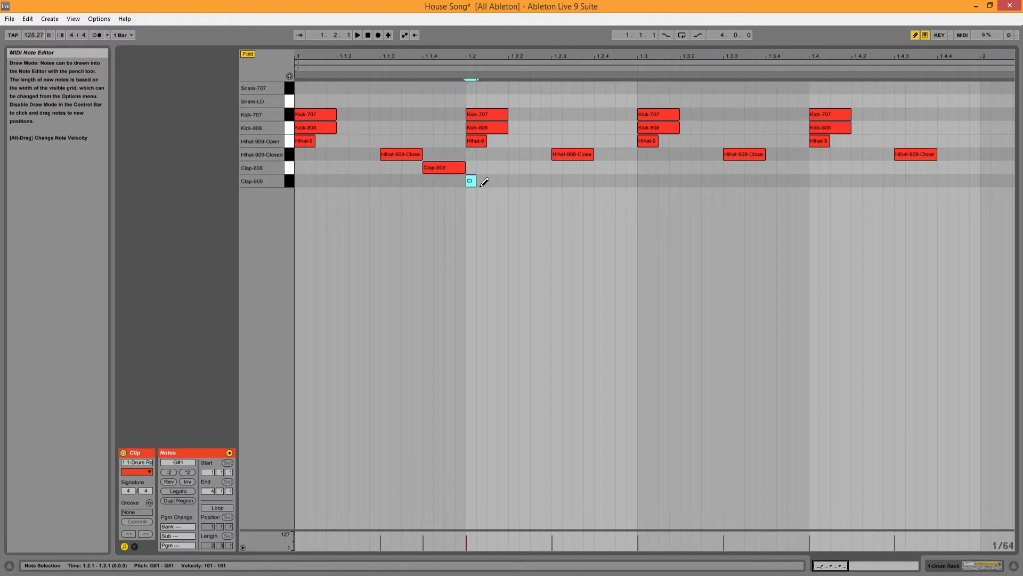
pyautogui.moveTo(475, 182); pyautogui.dragTo(551, 168)
pyautogui.click(514, 167)
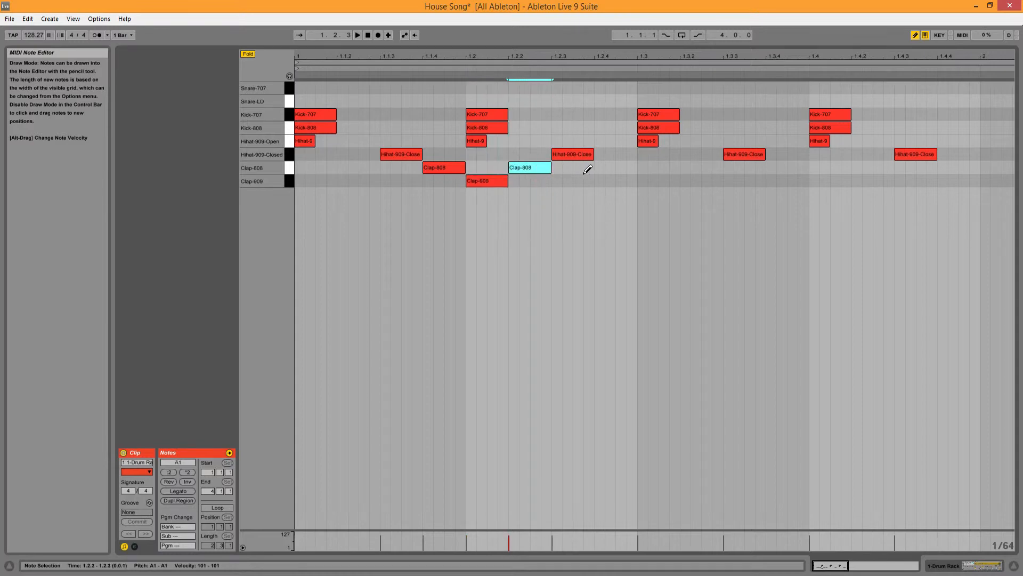
# Step: Draw one-sixteenth claps around beat three: Clap-808 at 1.2.4 and 1.3.2, Clap-909 at 1.3.1
pyautogui.click(600, 167)
pyautogui.moveTo(610, 167)
pyautogui.mouseDown()
pyautogui.moveTo(663, 180)
pyautogui.moveTo(721, 168)
pyautogui.mouseUp()
pyautogui.click(643, 181)
pyautogui.click(683, 168)
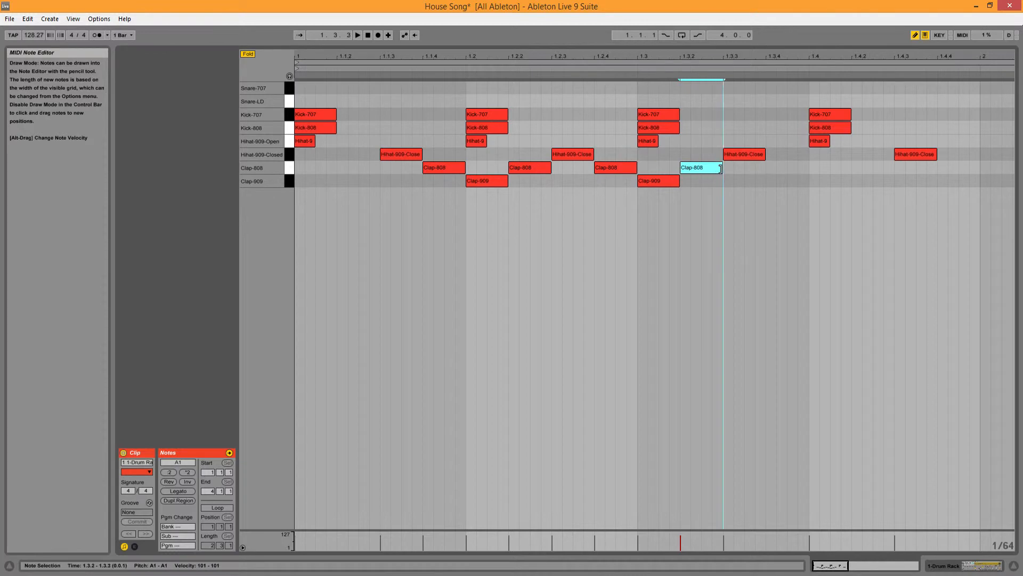
# Step: Draw one-sixteenth claps around beat four: Clap-808 at 1.3.4 and 1.4.2, Clap-909 at 1.4.1
pyautogui.click(769, 167)
pyautogui.click(774, 169)
pyautogui.click(774, 170)
pyautogui.moveTo(776, 170)
pyautogui.mouseDown()
pyautogui.moveTo(832, 182)
pyautogui.moveTo(894, 170)
pyautogui.mouseUp()
pyautogui.click(814, 182)
pyautogui.click(856, 168)
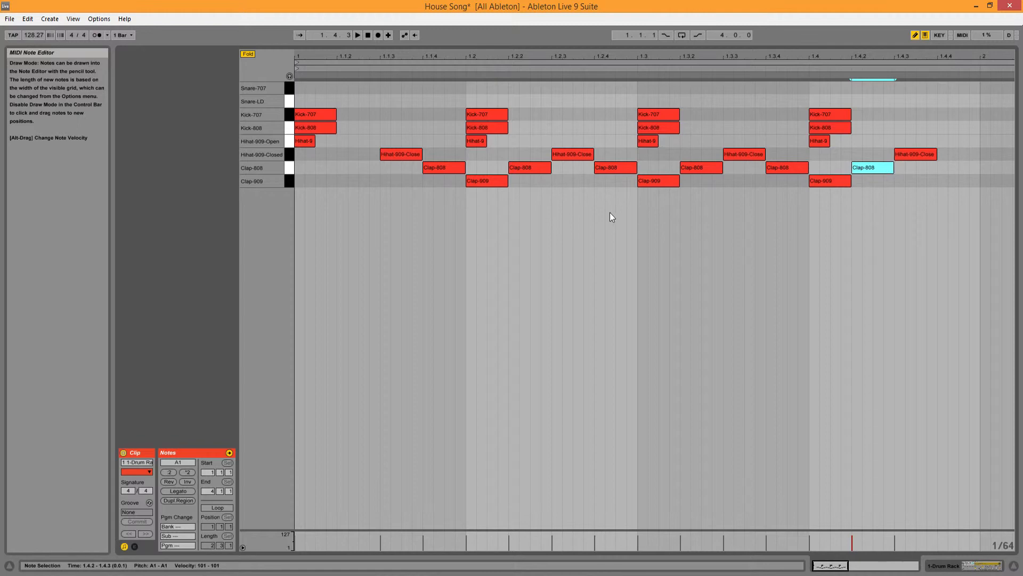
# Step: Play back the beat with the clap notes around beats two, three and four
pyautogui.press('space')
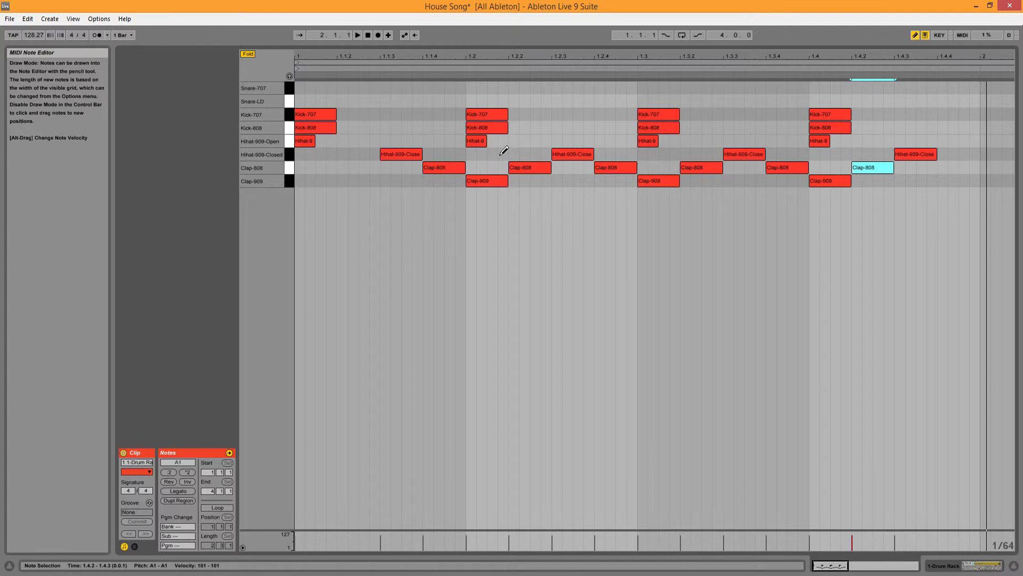
pyautogui.press('space')
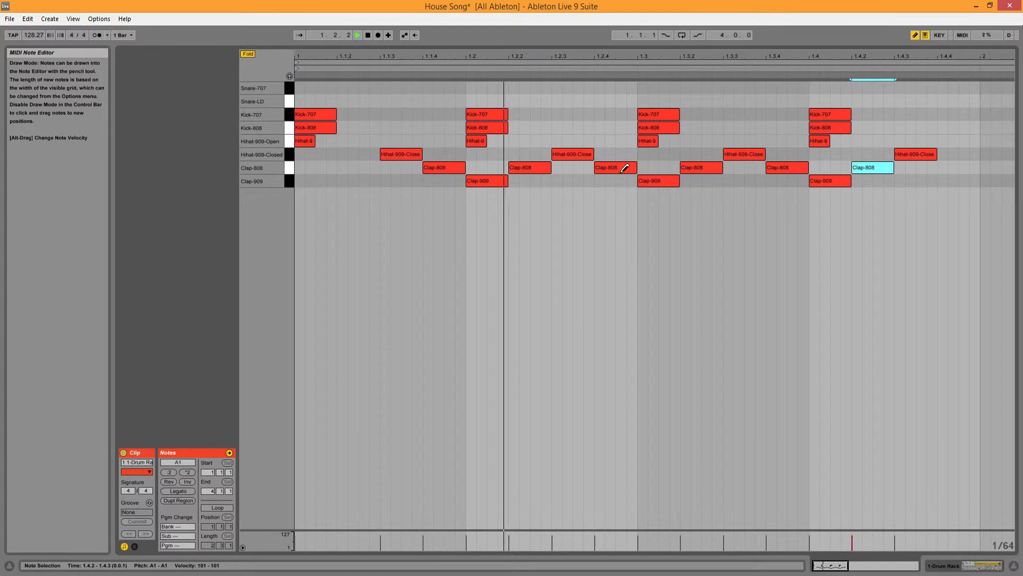
pyautogui.press('space')
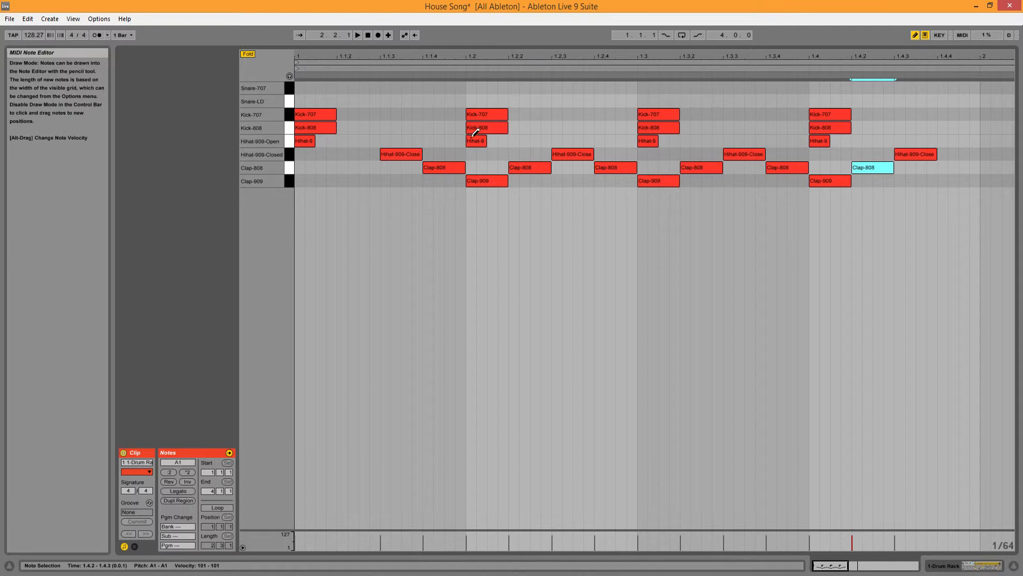
# Step: Delete the Clap-808 notes at 1.2.4 and 1.3.2 and the Clap-909 note at 1.3.1, and play the beat
pyautogui.click(619, 164)
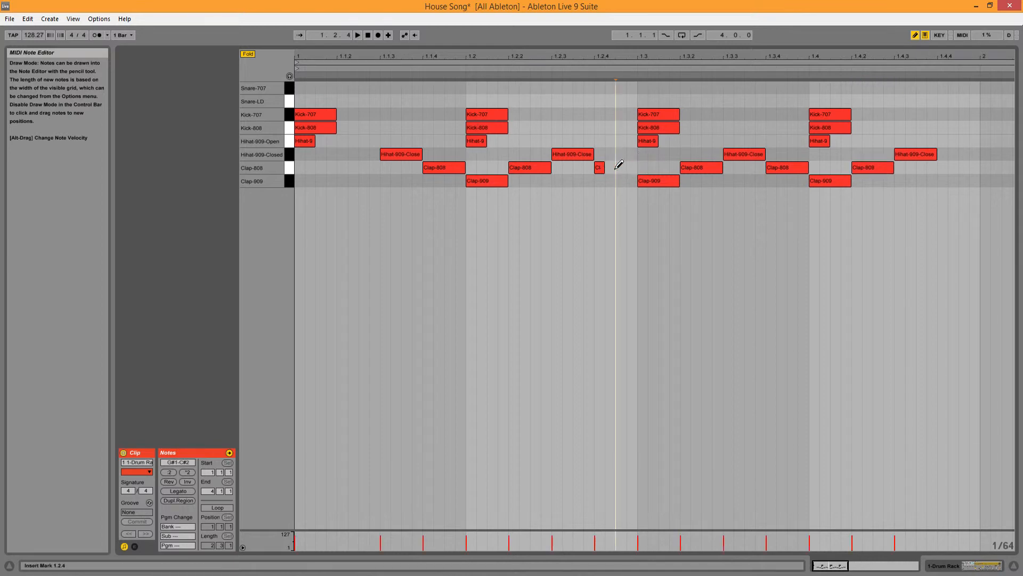
pyautogui.click(640, 180)
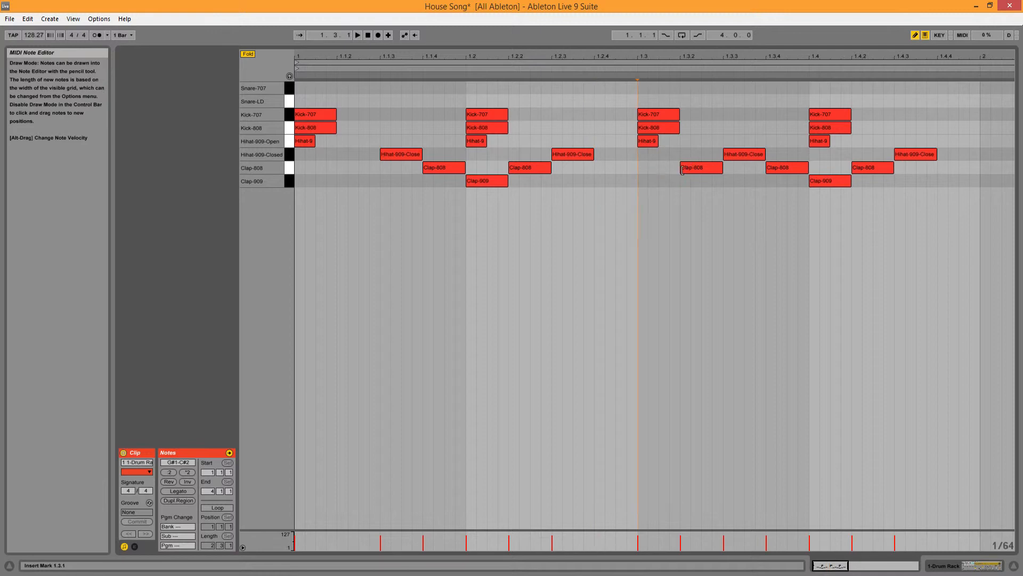
pyautogui.click(686, 166)
pyautogui.press('space')
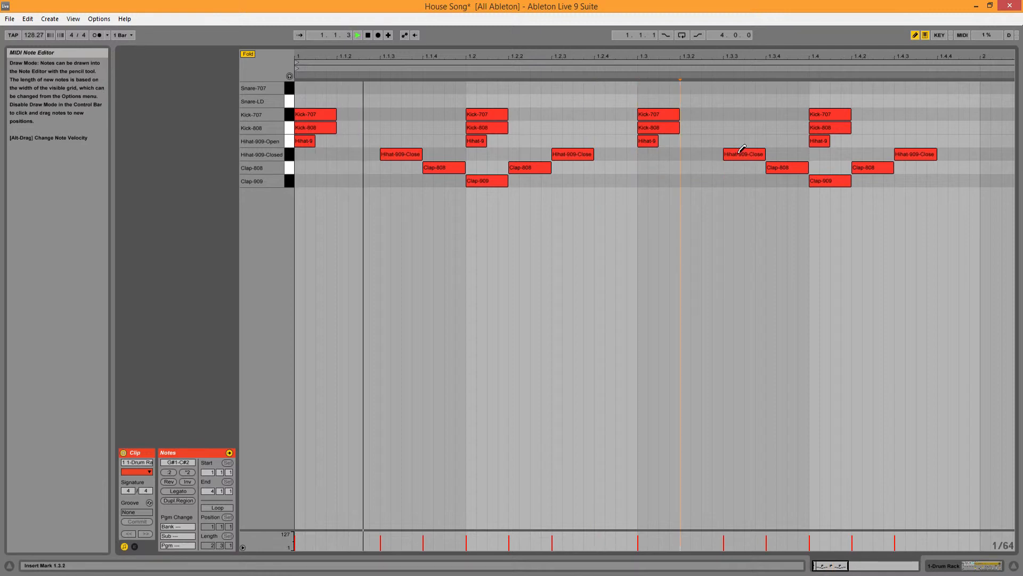
pyautogui.press('space')
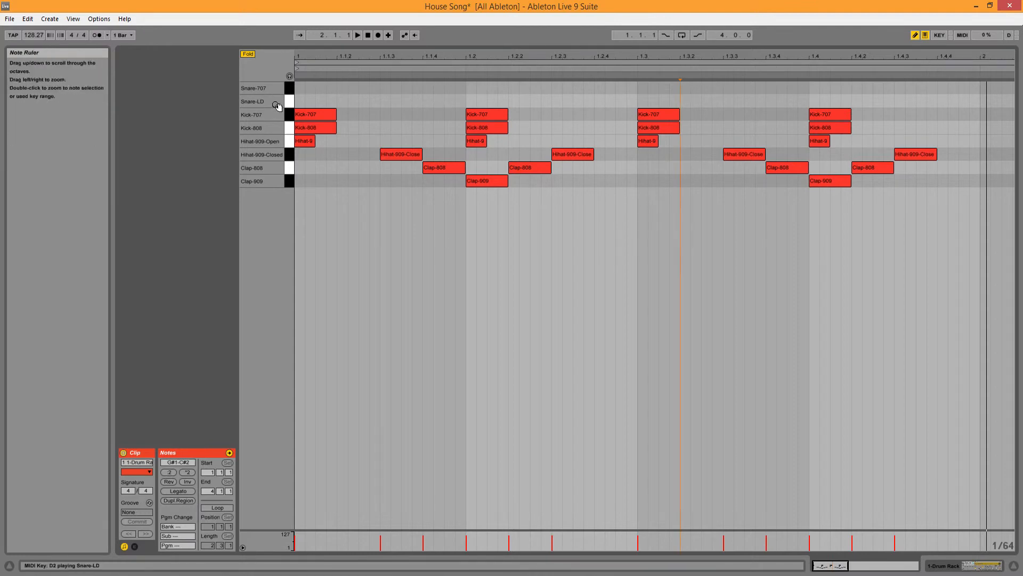
# Step: Draw one-sixteenth Snare-LD and Snare-707 notes together on the second beat at 1.2.1
pyautogui.click(472, 100)
pyautogui.moveTo(475, 100)
pyautogui.mouseDown()
pyautogui.moveTo(507, 101)
pyautogui.moveTo(494, 88)
pyautogui.moveTo(508, 87)
pyautogui.mouseUp()
pyautogui.click(472, 88)
pyautogui.click(644, 101)
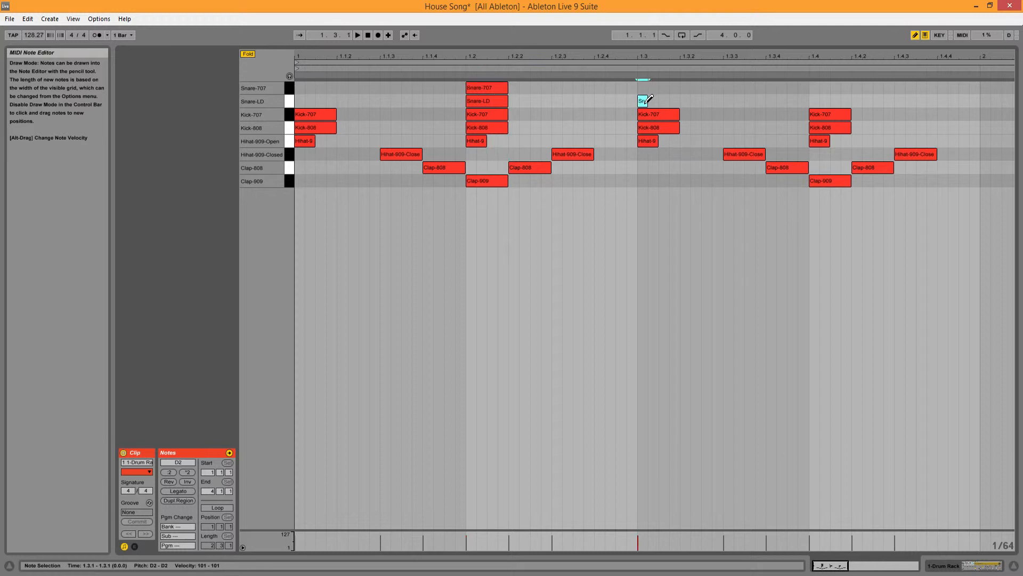
pyautogui.moveTo(649, 101); pyautogui.dragTo(680, 101)
pyautogui.click(649, 87)
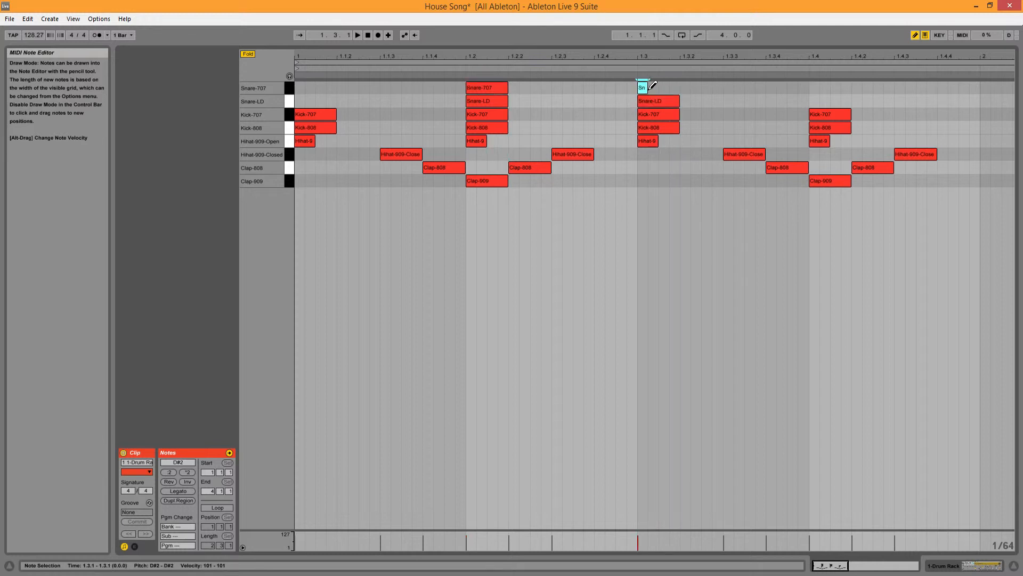
pyautogui.click(647, 99)
pyautogui.click(644, 87)
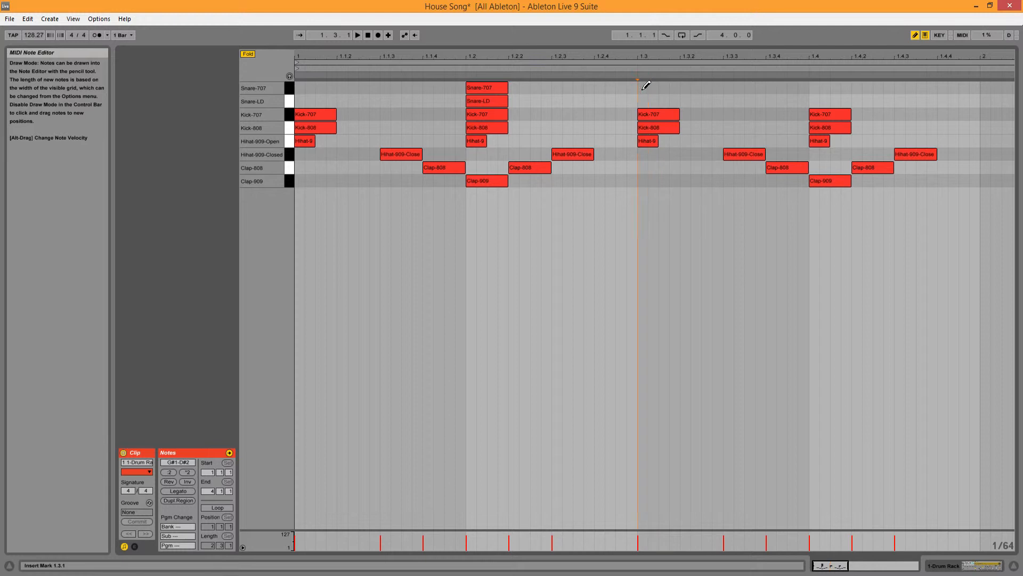
# Step: Draw one-sixteenth Snare-LD and Snare-707 notes together on the fourth beat at 1.4.1
pyautogui.click(814, 101)
pyautogui.moveTo(820, 101)
pyautogui.mouseDown()
pyautogui.moveTo(851, 101)
pyautogui.moveTo(844, 89)
pyautogui.moveTo(853, 88)
pyautogui.mouseUp()
pyautogui.click(818, 87)
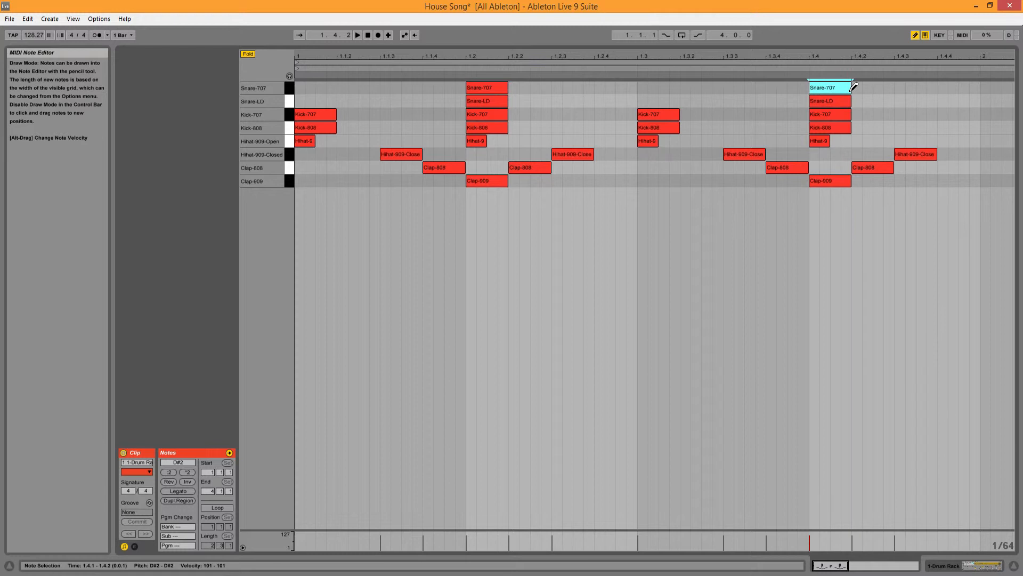
# Step: Play back the full kick, snare, clap and hi-hat beat, restarting it from the beginning, and stop playback
pyautogui.press('space')
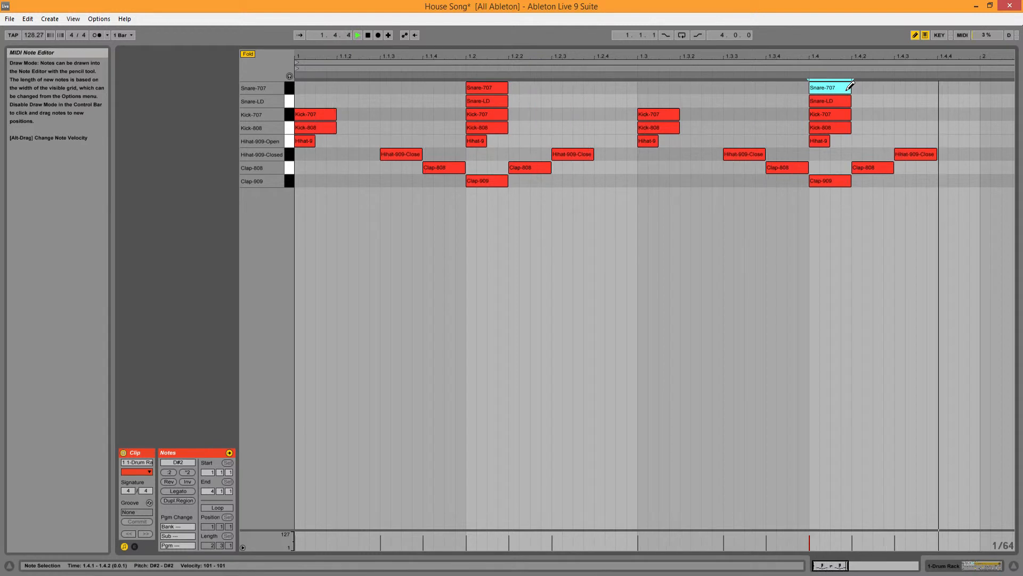
pyautogui.press('space')
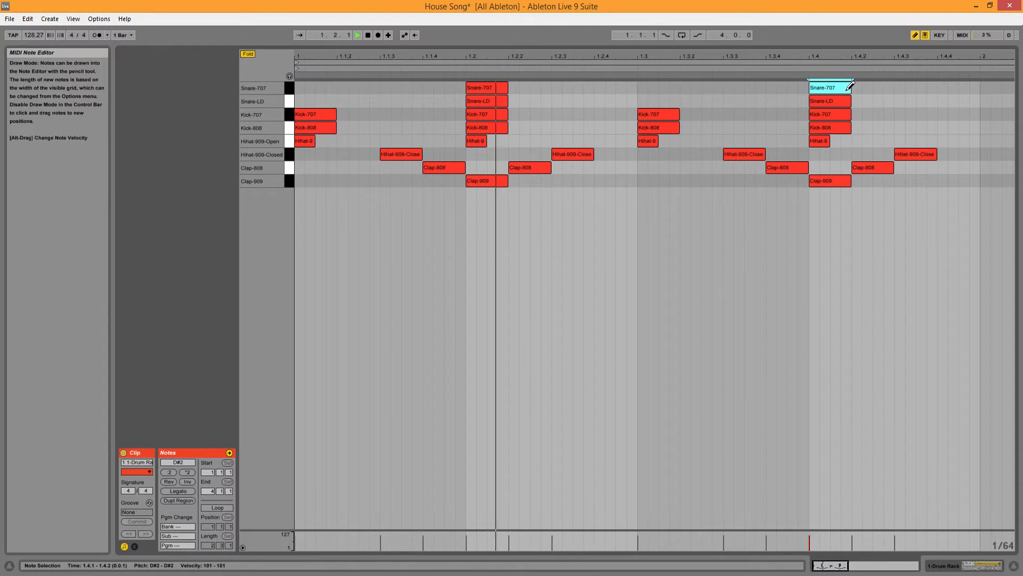
pyautogui.press('space')
pyautogui.press('space')
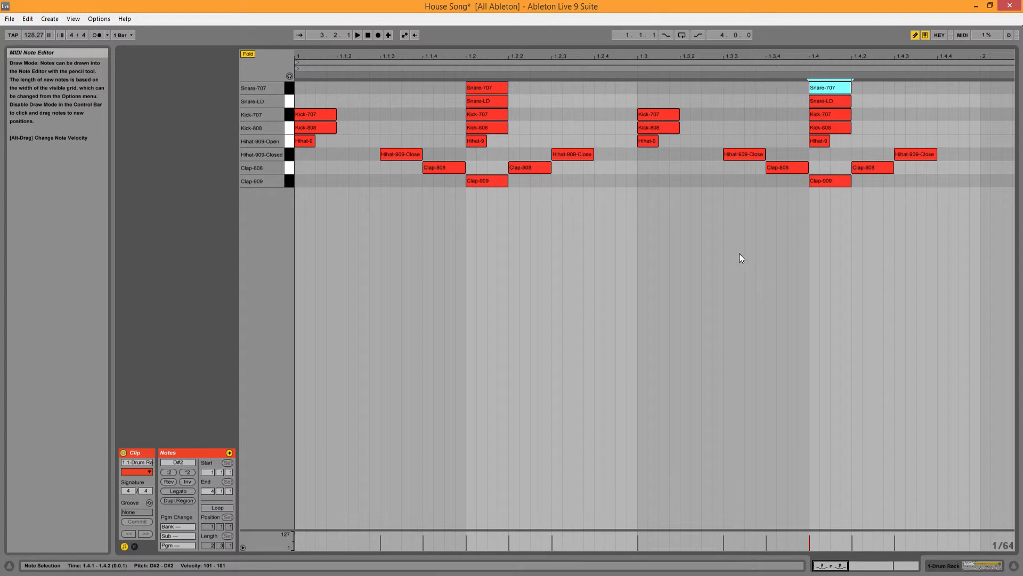
# Step: Turn on looping for the drum MIDI clip, set its loop length to 1 bar, and audition the loop
pyautogui.moveTo(849, 566); pyautogui.dragTo(869, 565)
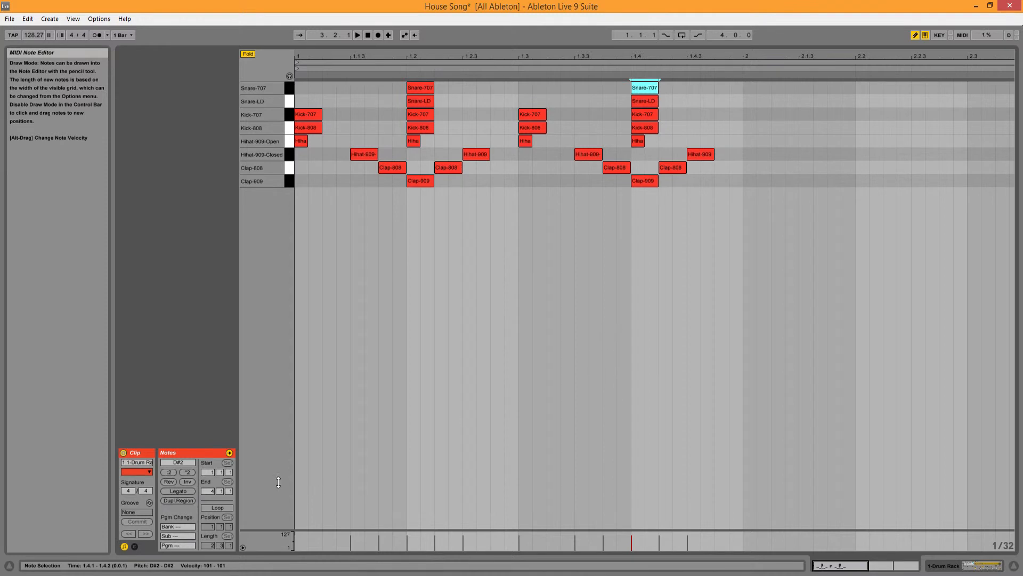
pyautogui.click(214, 508)
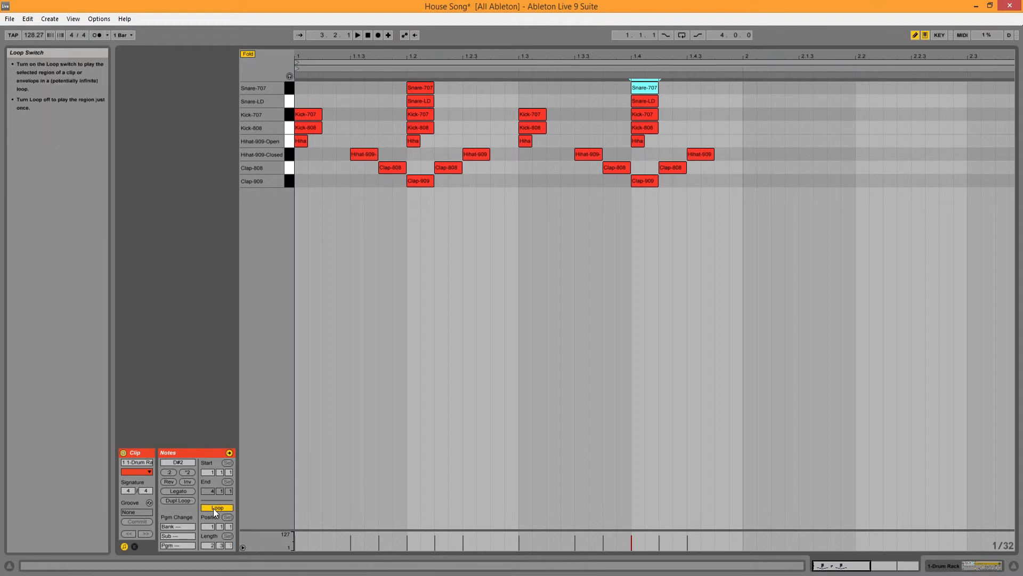
pyautogui.click(209, 545)
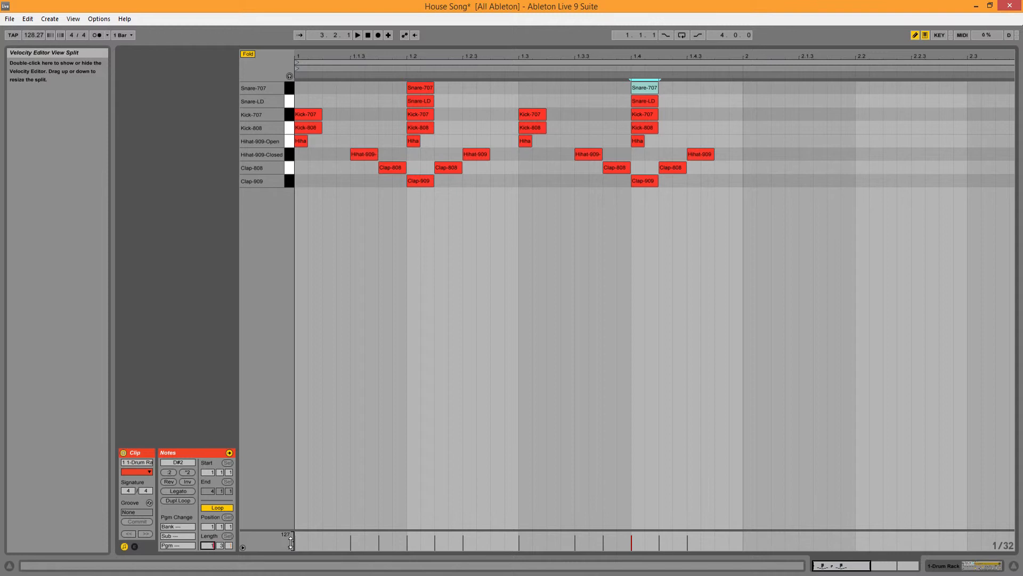
pyautogui.press('Return')
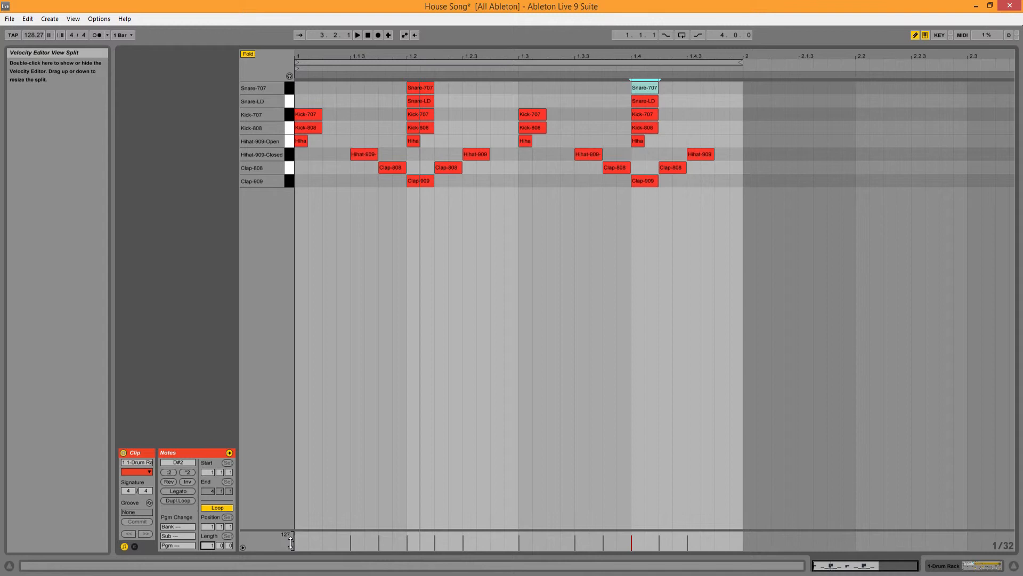
pyautogui.press('space')
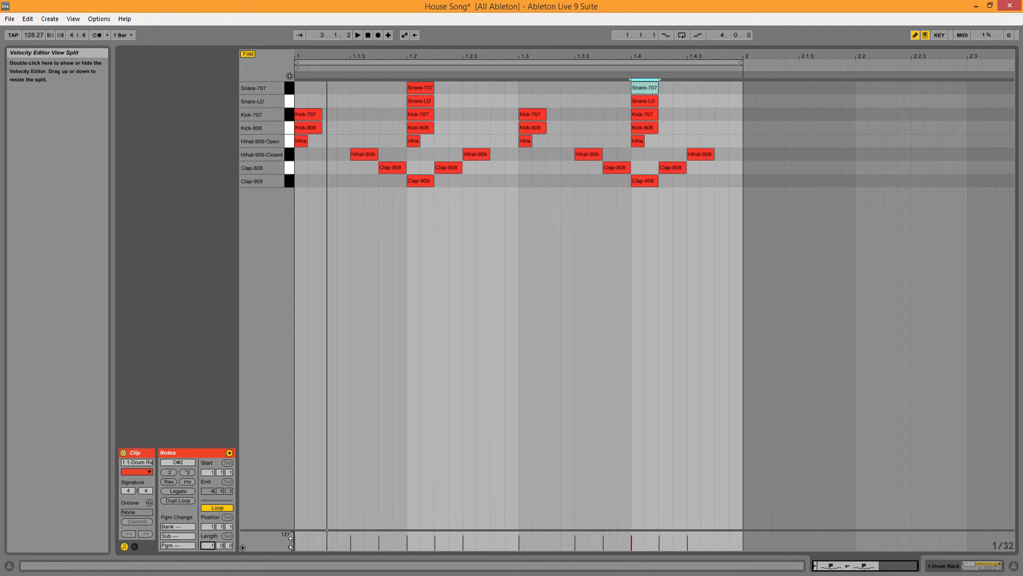
# Step: Duplicate the one-bar loop twice to make the drum clip's loop 4 bars long
pyautogui.click(212, 538)
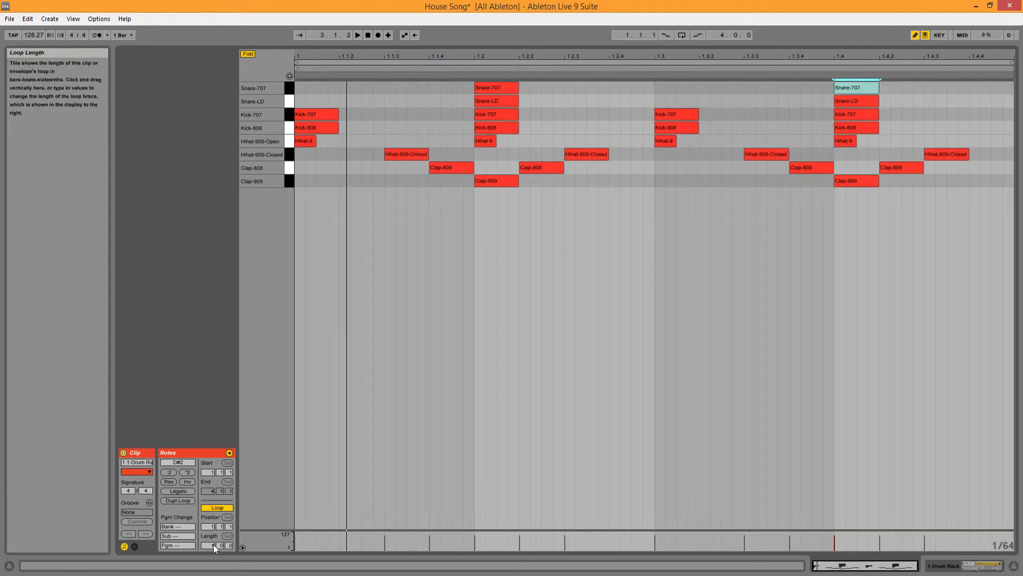
pyautogui.click(177, 501)
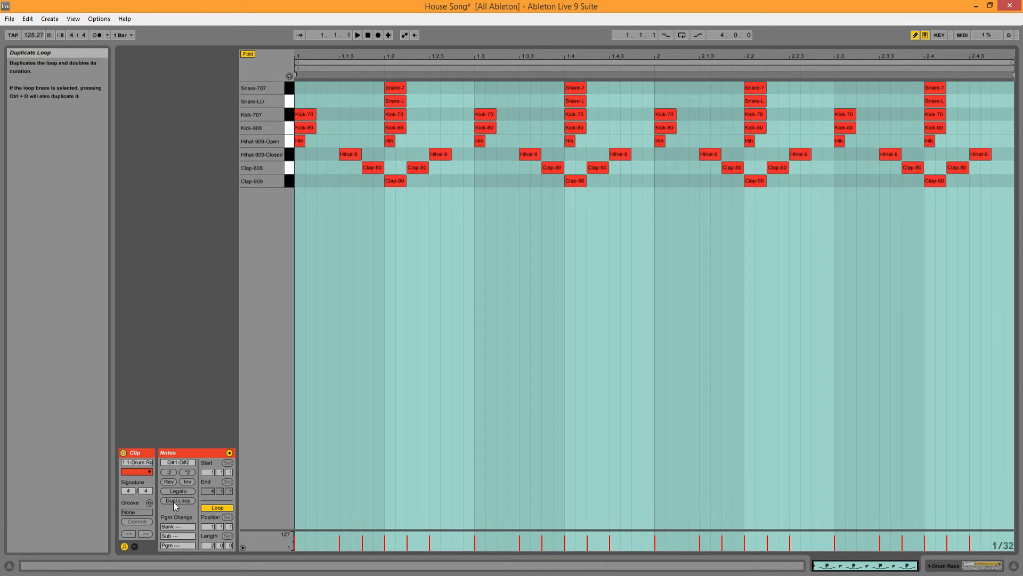
pyautogui.click(174, 501)
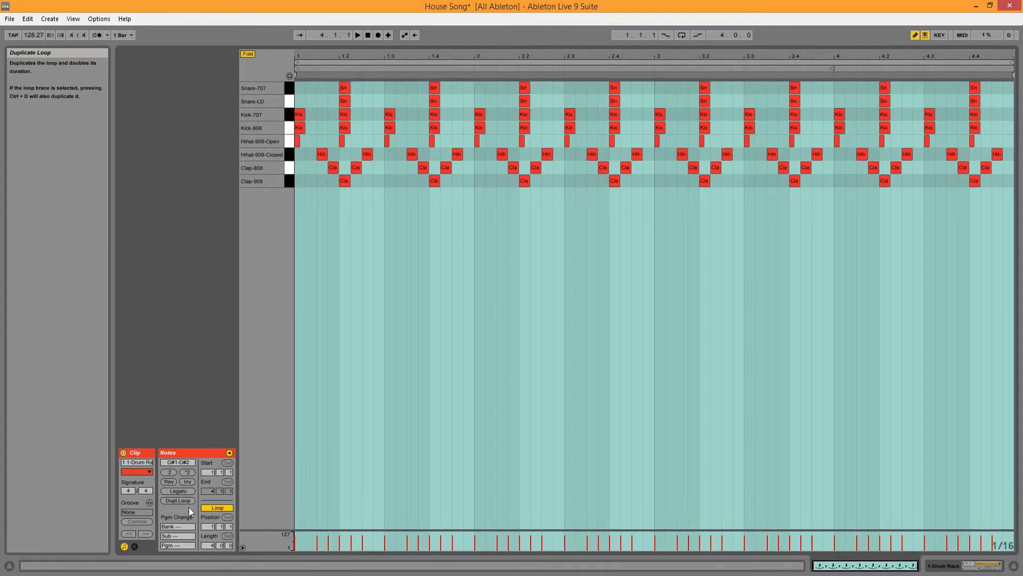
pyautogui.click(215, 510)
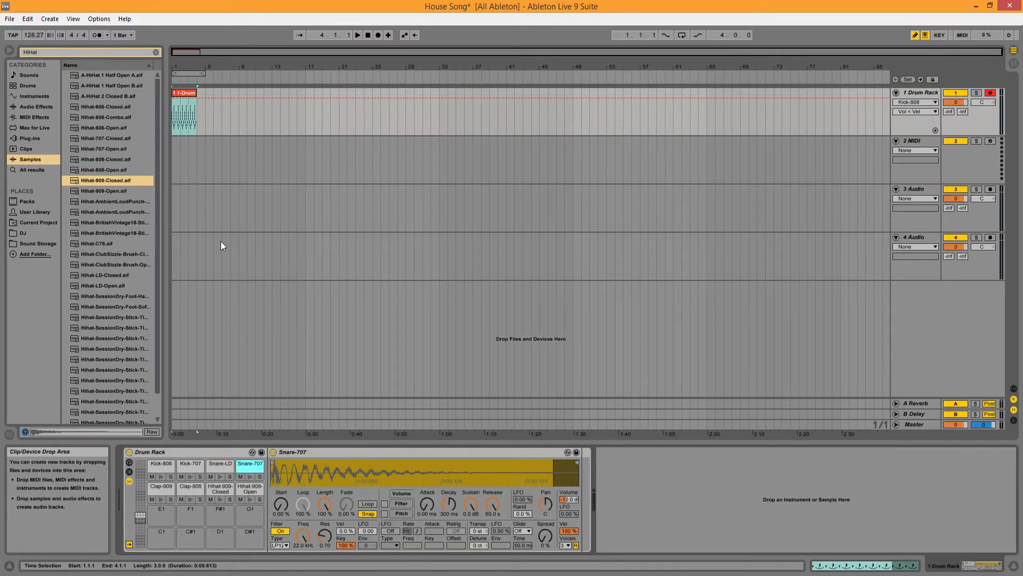
# Step: Extend the Drum Rack clip in the arrangement to end at bar 5 and play it from the start
pyautogui.moveTo(194, 94)
pyautogui.mouseDown()
pyautogui.moveTo(223, 100)
pyautogui.moveTo(206, 101)
pyautogui.mouseUp()
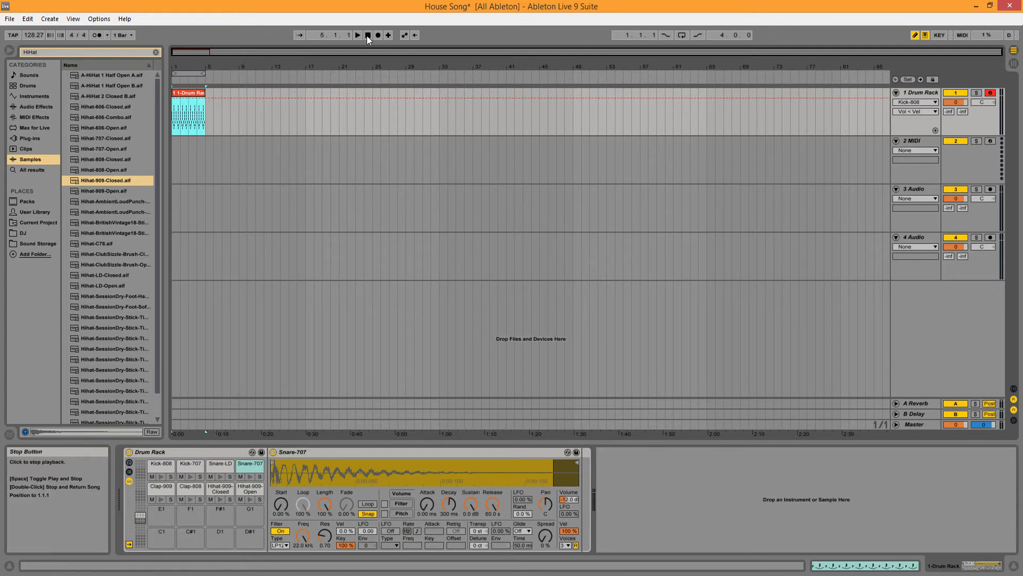
pyautogui.click(366, 36)
pyautogui.press('space')
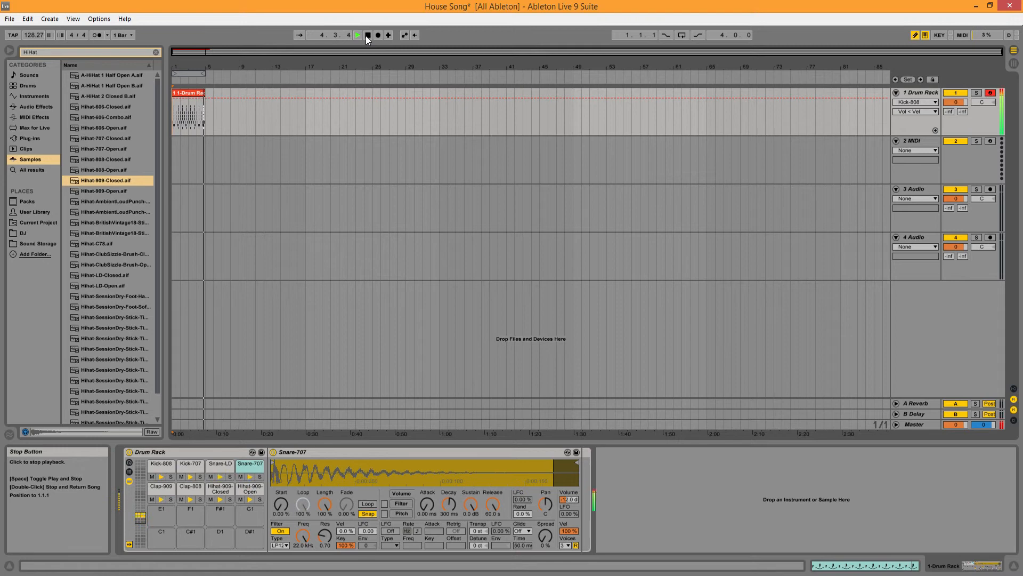
pyautogui.click(367, 35)
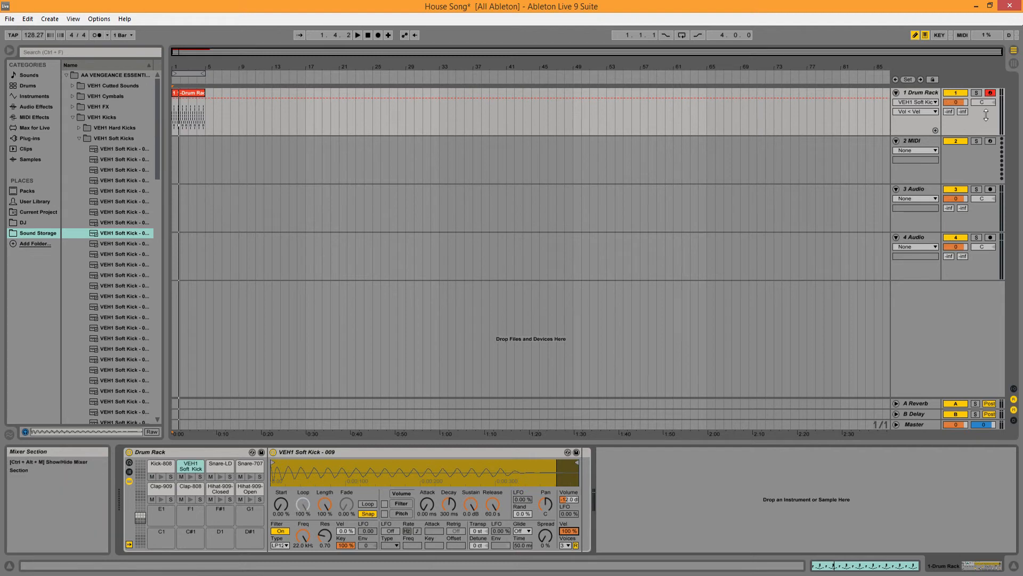
# Step: Play the beat, switch to Session View, and check the Drum Rack track's peak level in the mixer
pyautogui.press('space')
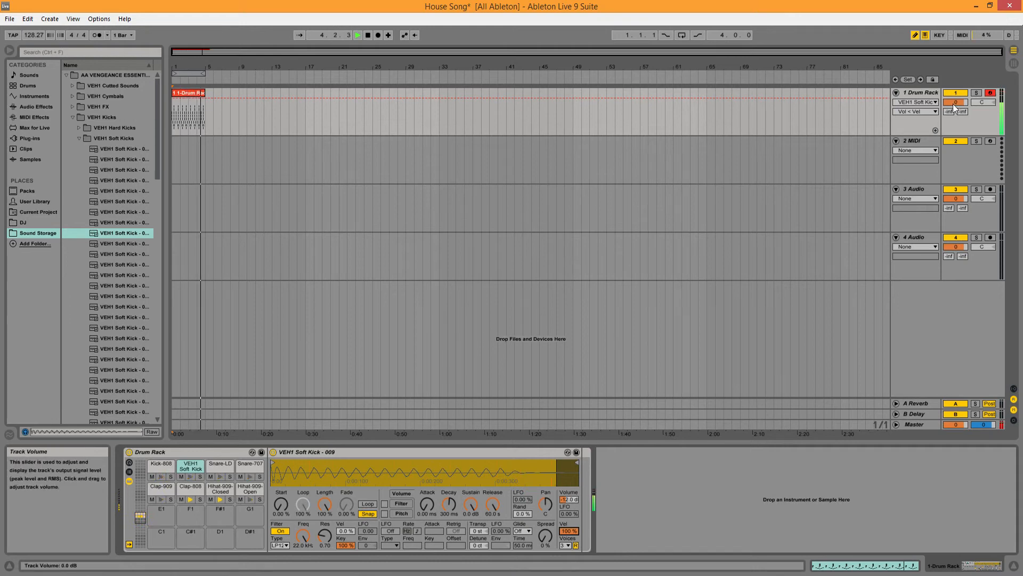
pyautogui.click(369, 35)
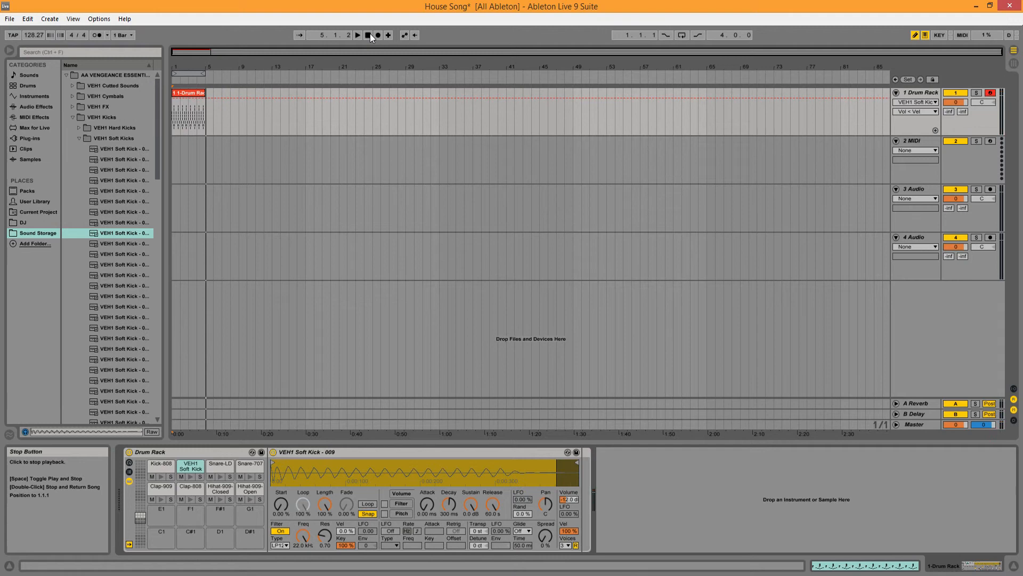
pyautogui.press('Tab')
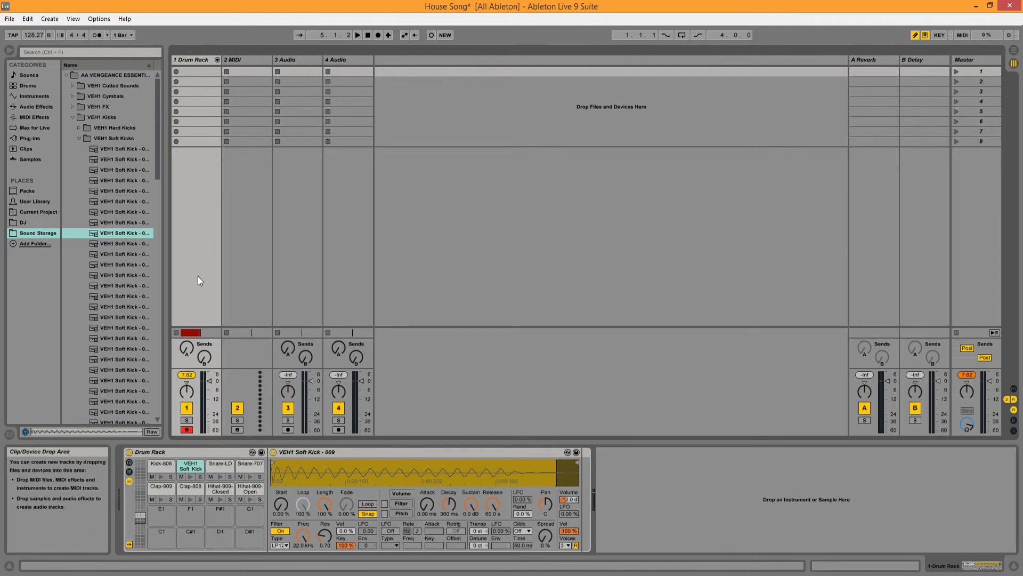
pyautogui.press('space')
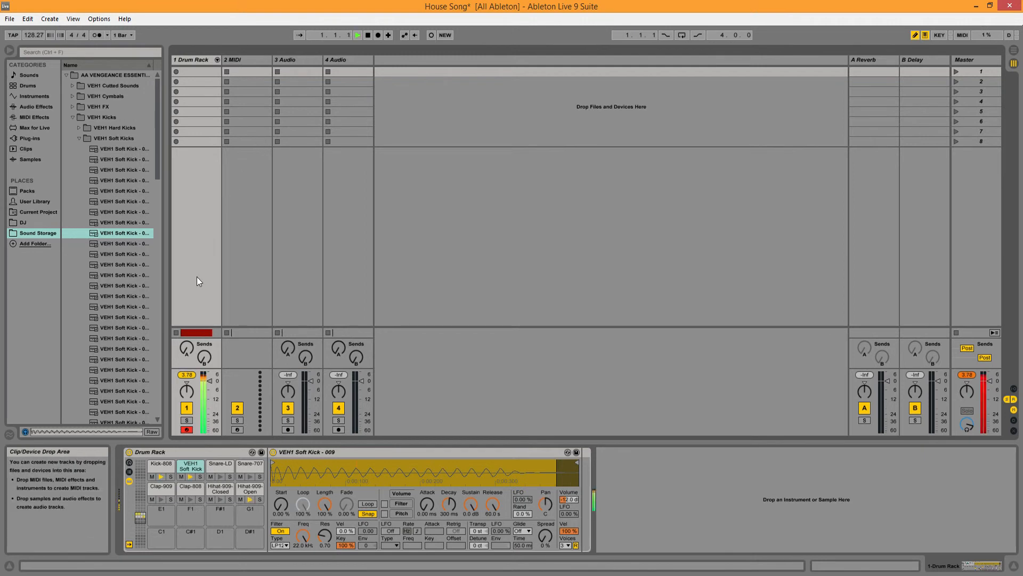
pyautogui.click(193, 376)
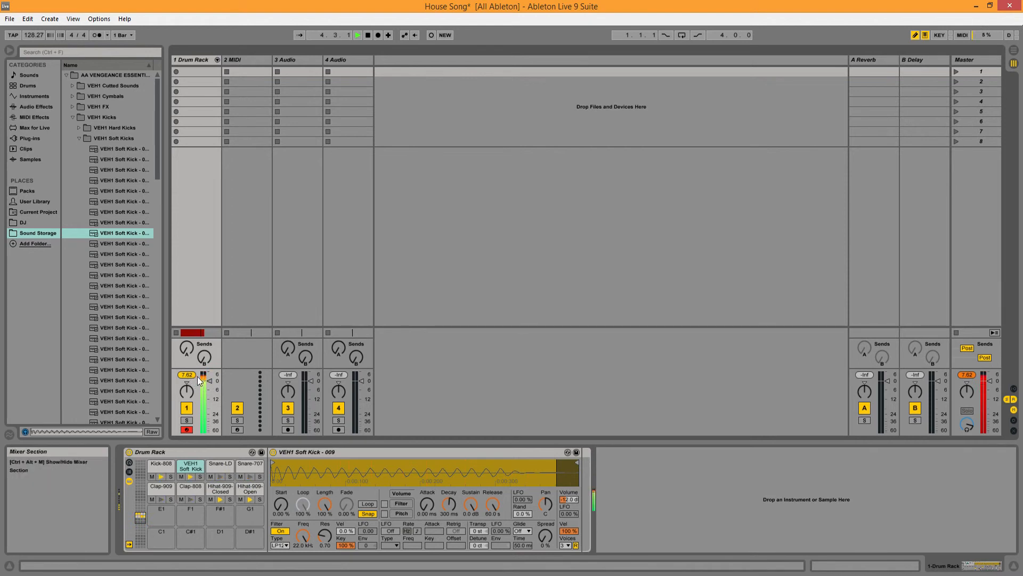
pyautogui.press('space')
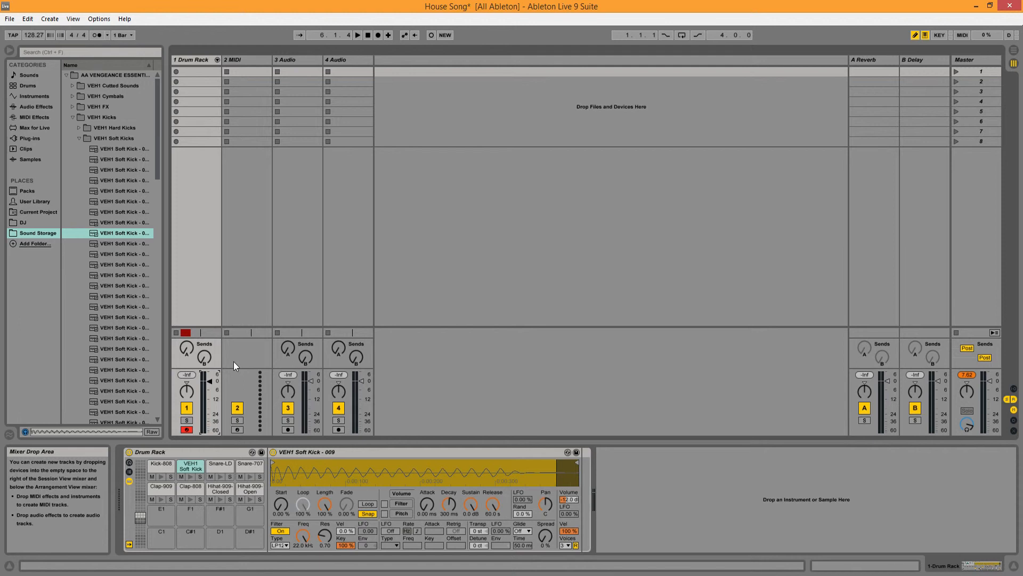
# Step: Lower the Drum Rack track's volume to about -7.7 dB, adjusting it while the beat plays, and stop playback
pyautogui.moveTo(212, 382); pyautogui.dragTo(210, 413)
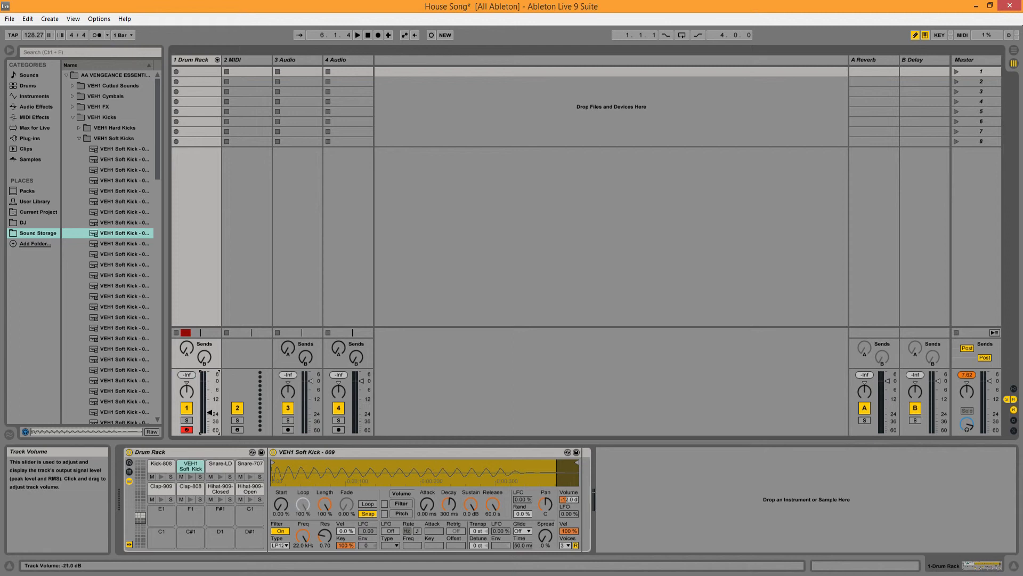
pyautogui.press('space')
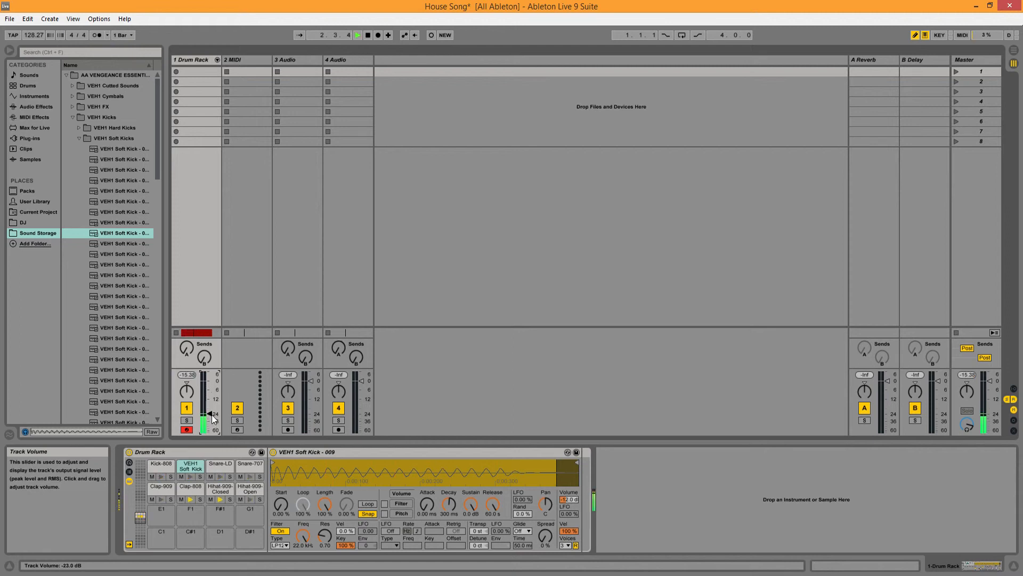
pyautogui.moveTo(210, 414); pyautogui.dragTo(210, 391)
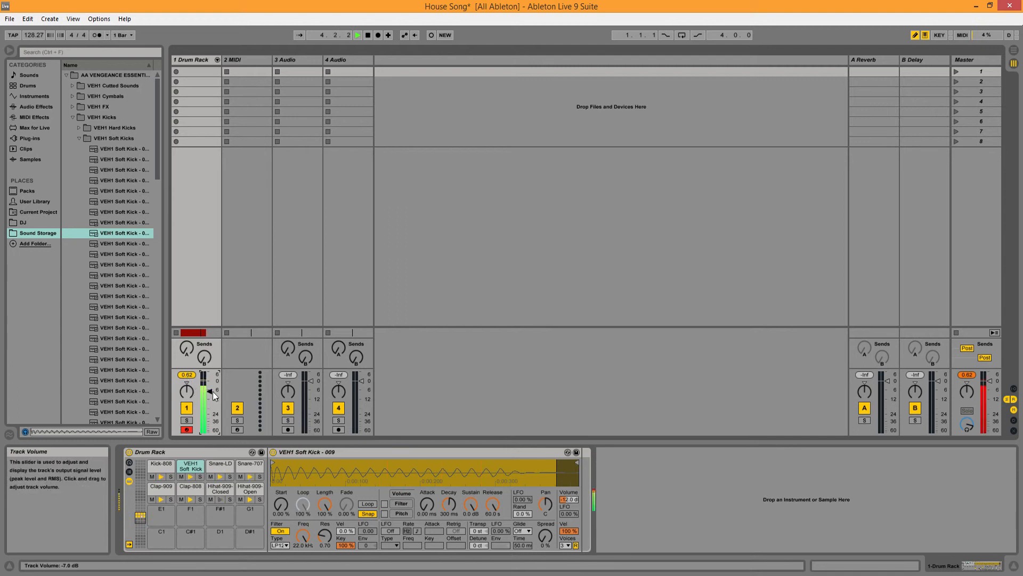
pyautogui.moveTo(211, 390); pyautogui.dragTo(210, 392)
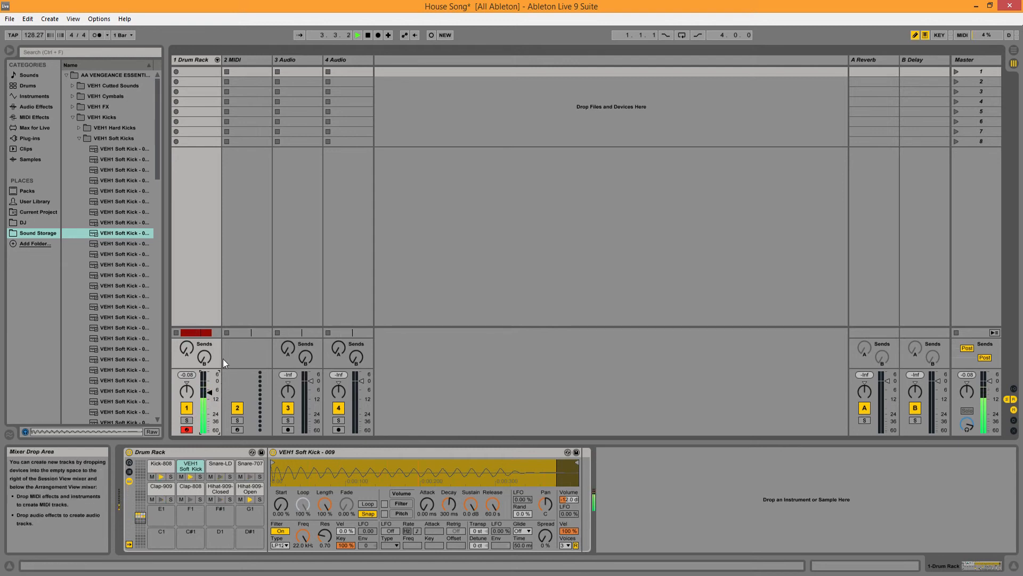
pyautogui.press('space')
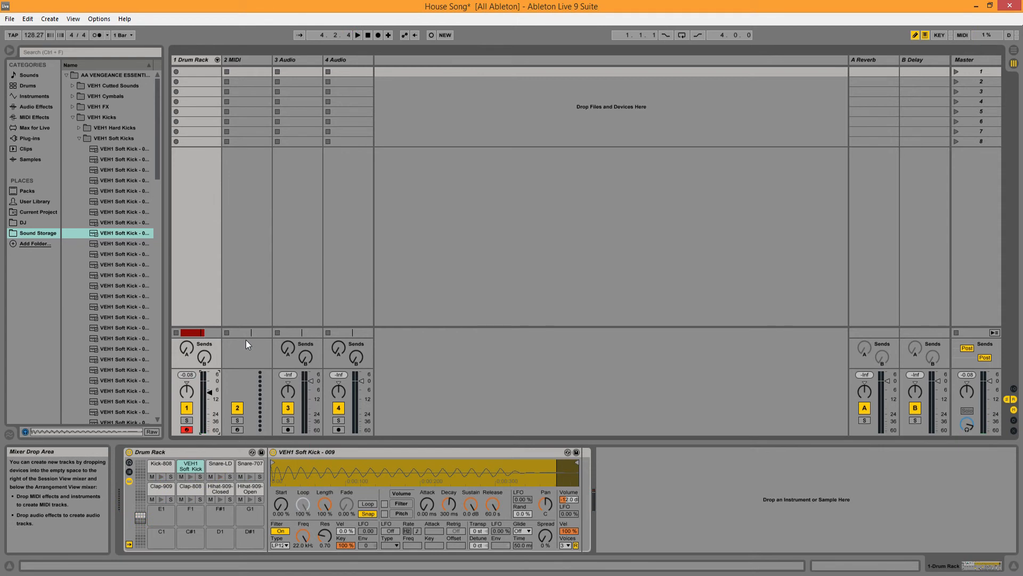
# Step: Return to Arrangement View, play the drum clip at the new volume, stop playback, and open the clip
pyautogui.press('Tab')
pyautogui.press('space')
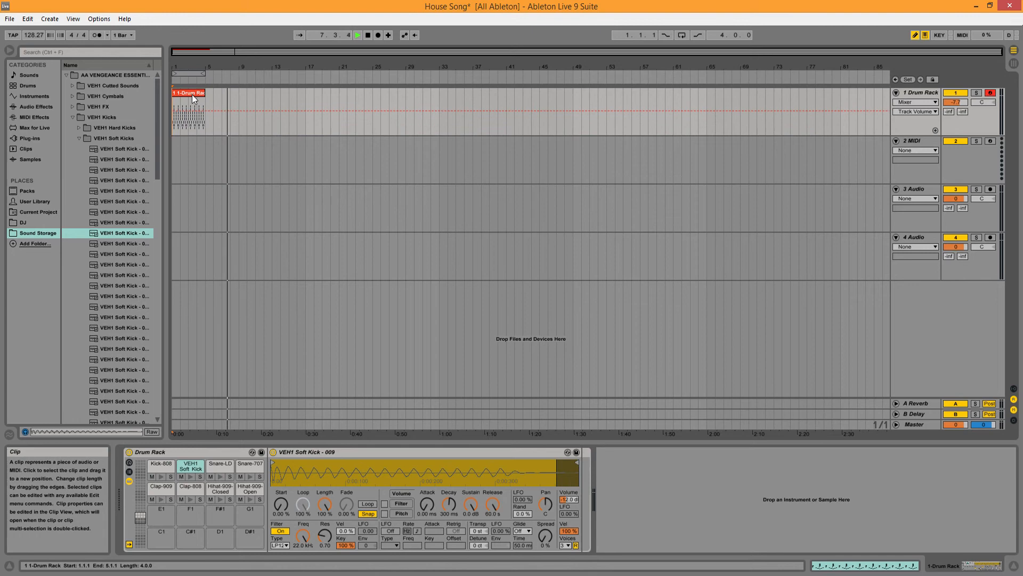
pyautogui.click(368, 35)
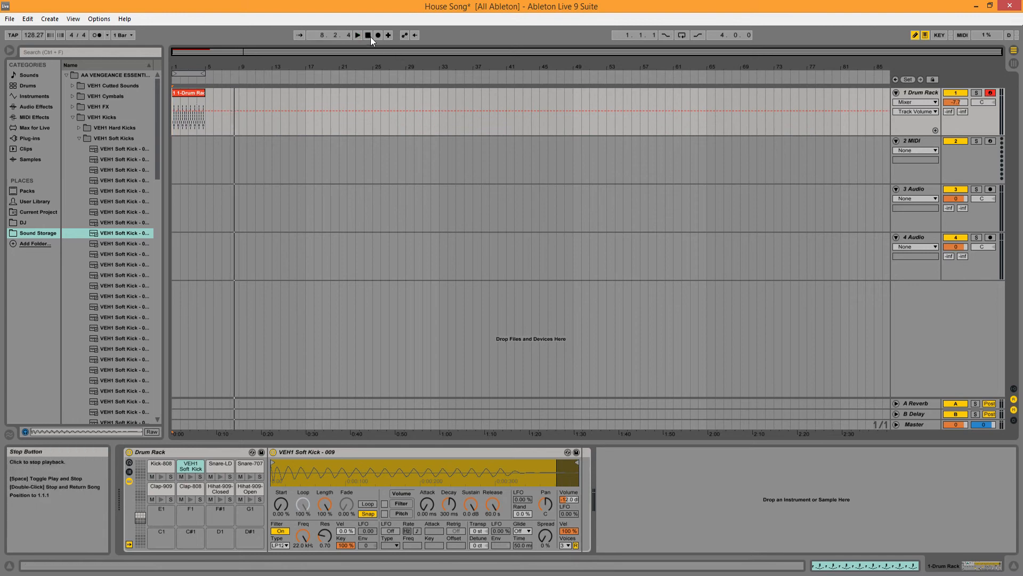
pyautogui.doubleClick(178, 93)
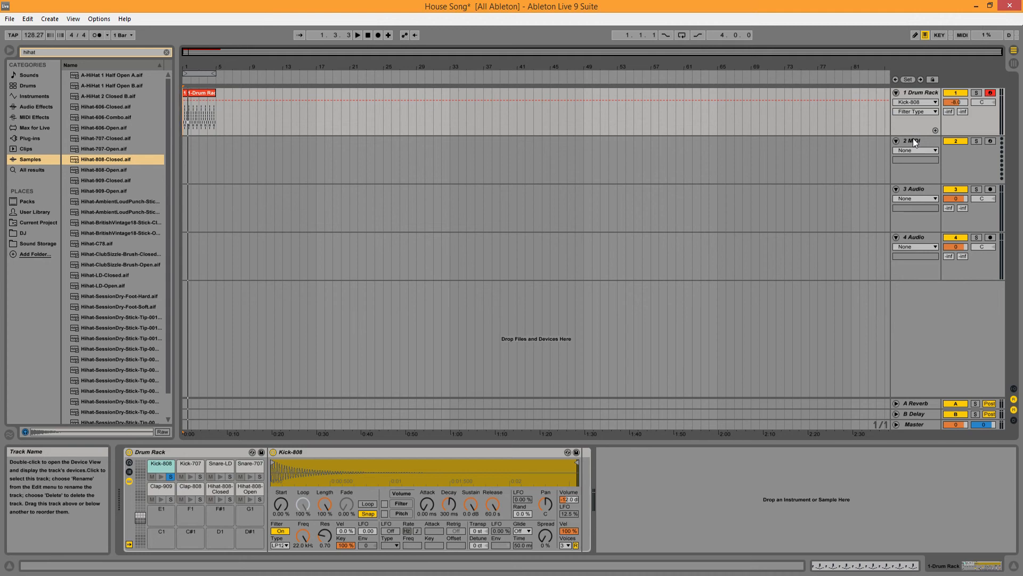
# Step: Clear the hihat search to list all samples and preview A-Conga Low Ring 2.aif
pyautogui.scroll(-2, 120, 168)
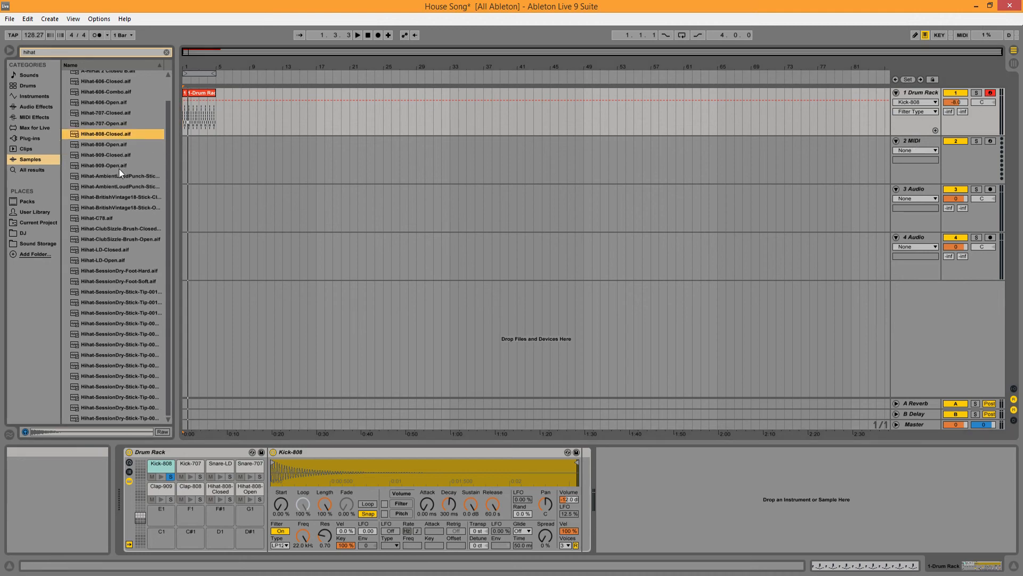
pyautogui.click(167, 52)
pyautogui.click(102, 159)
pyautogui.moveTo(104, 160)
pyautogui.mouseDown()
pyautogui.moveTo(162, 400)
pyautogui.moveTo(171, 518)
pyautogui.moveTo(101, 193)
pyautogui.moveTo(105, 157)
pyautogui.mouseUp()
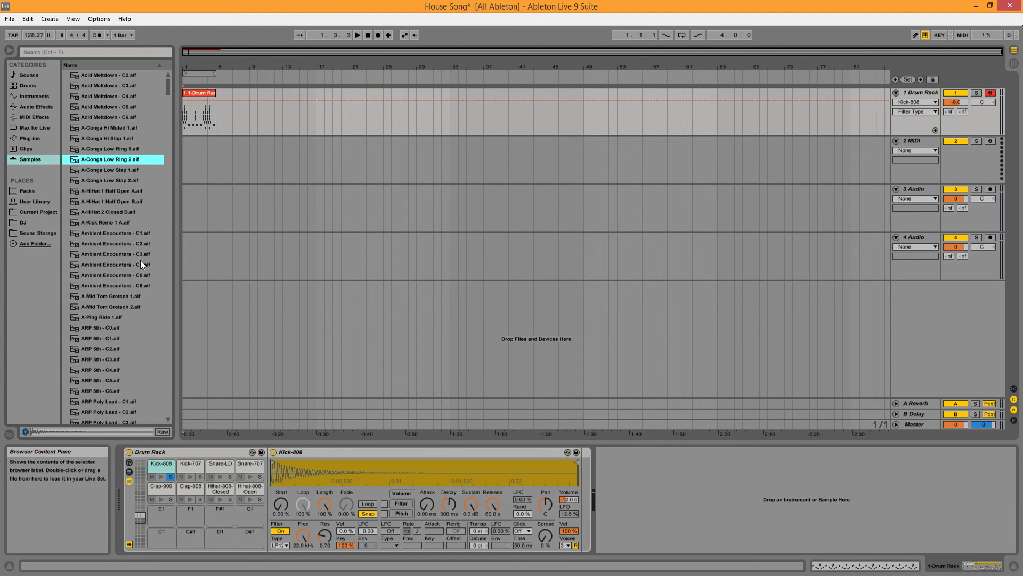
# Step: Browse further samples, previewing A-Snare Ludwig 1 X-Stick, Bassor, Bells Agogo Hi and Bells-Cowbell 4
pyautogui.scroll(-8, 140, 260)
pyautogui.scroll(-3, 140, 260)
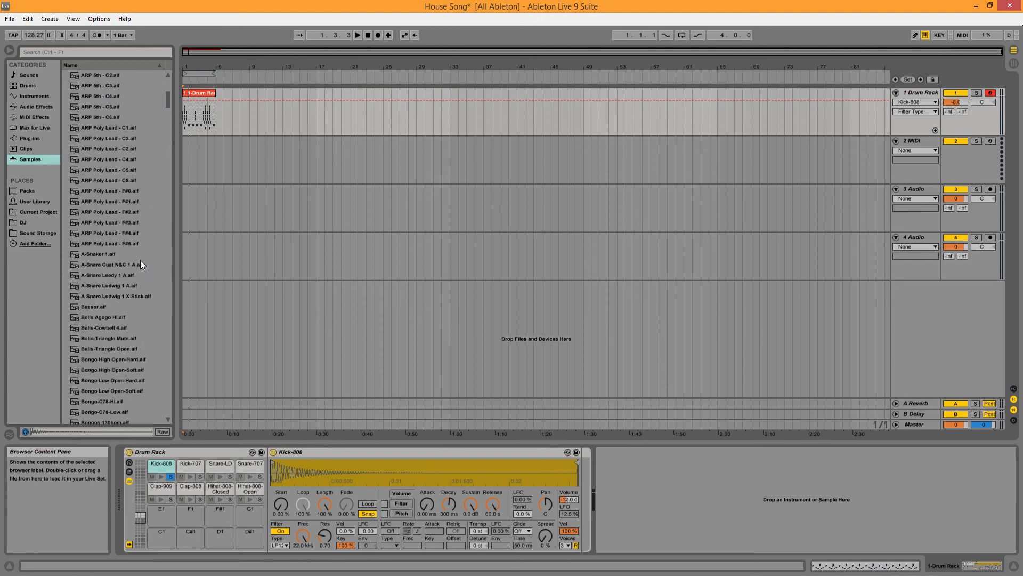
pyautogui.click(139, 260)
pyautogui.click(135, 252)
pyautogui.click(130, 296)
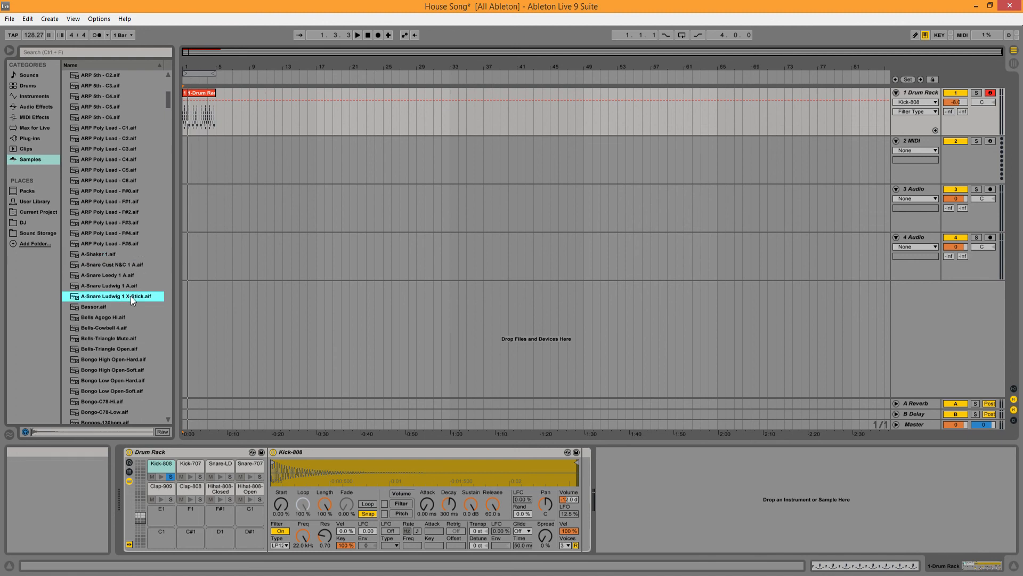
pyautogui.click(128, 308)
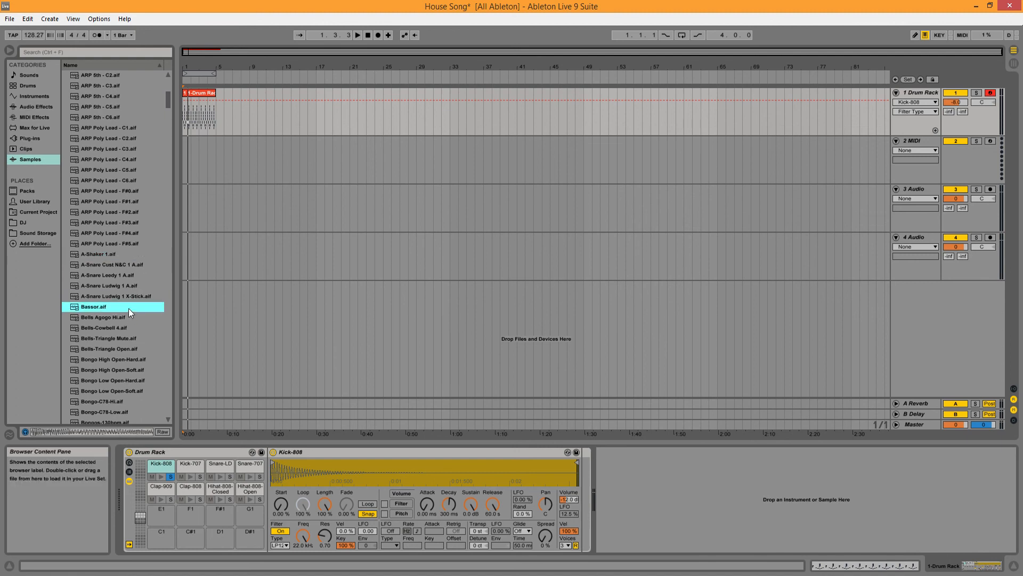
pyautogui.click(123, 318)
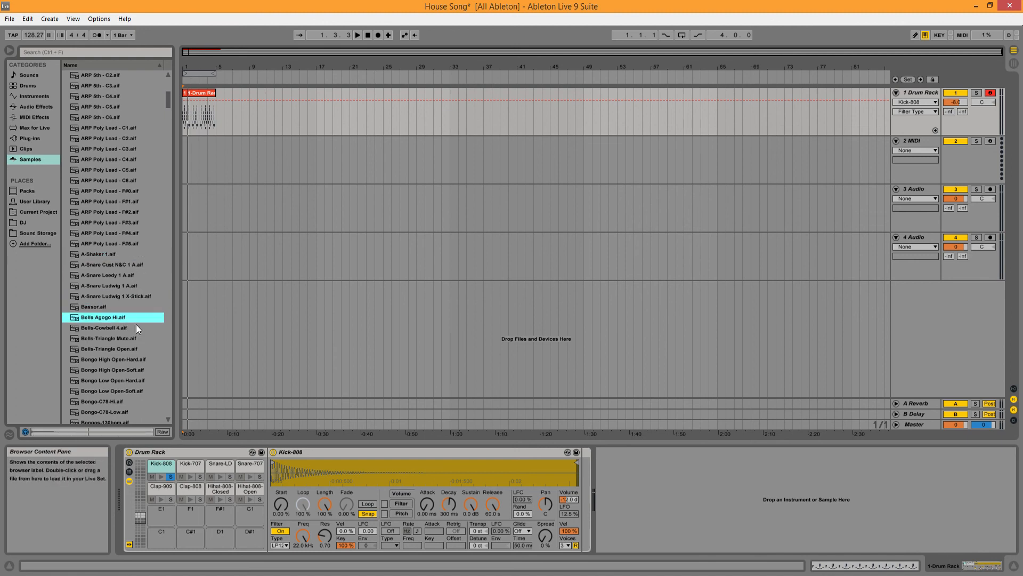
pyautogui.click(136, 324)
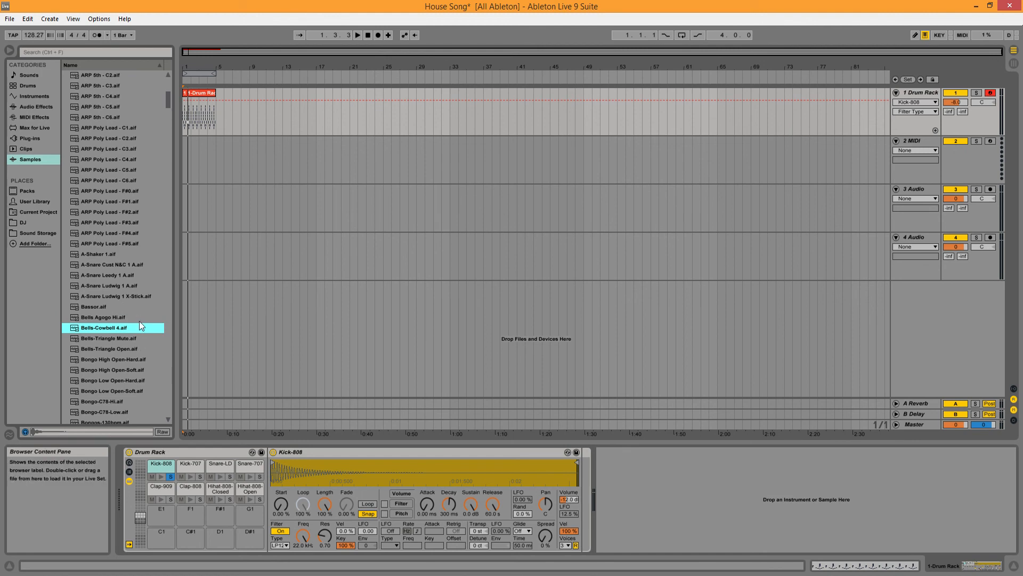